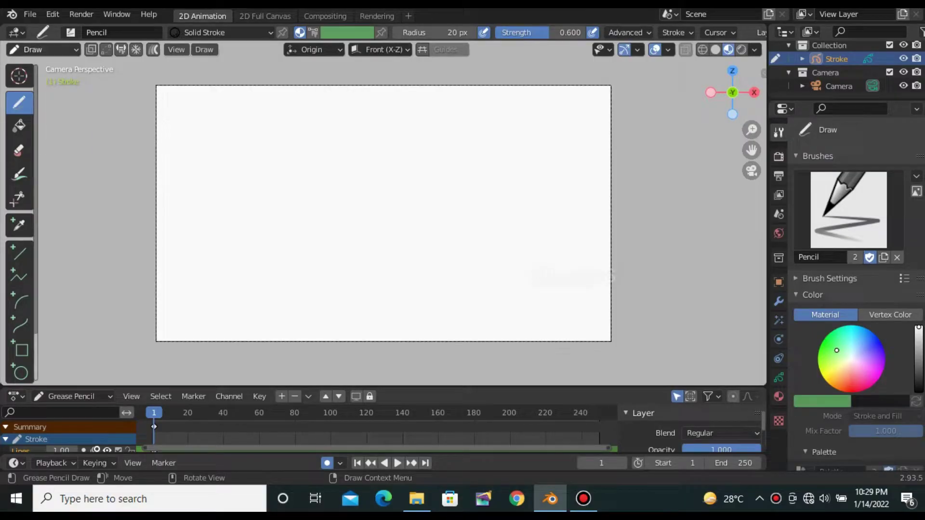
Switch to Object Mode and open the Desktop/Bike folder in the Images as Planes importer
{"action": "key", "text": "ctrl+Tab"}
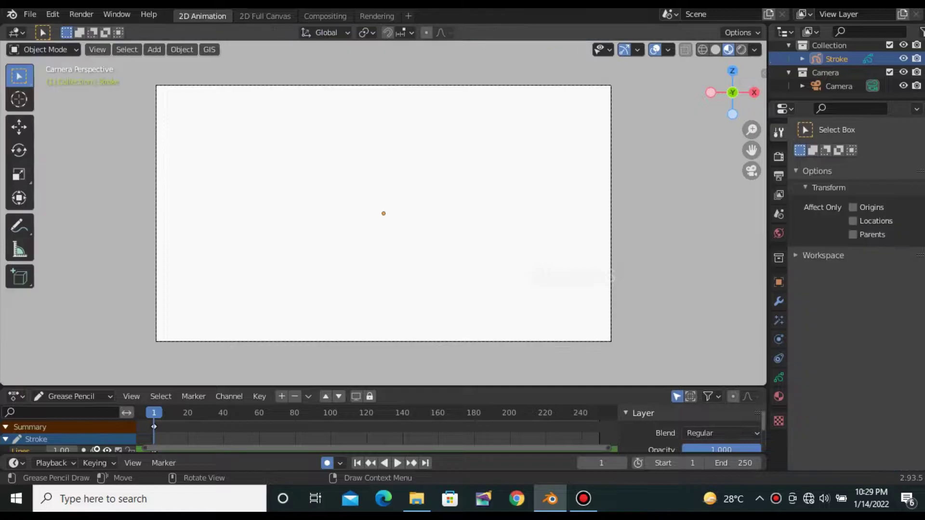
{"action": "key", "text": "shift+a"}
{"action": "mouse_move", "coordinate": [225, 190]}
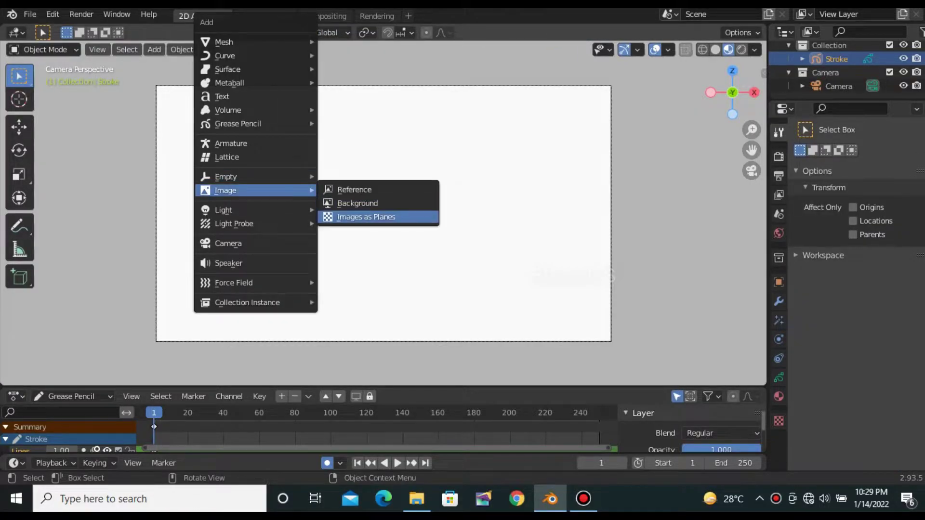
{"action": "left_click", "coordinate": [382, 216]}
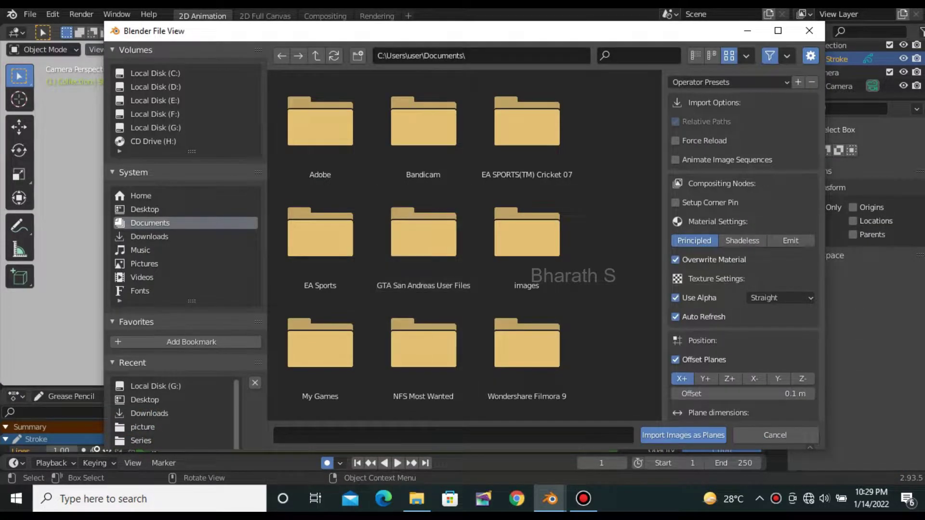
{"action": "left_click", "coordinate": [144, 209]}
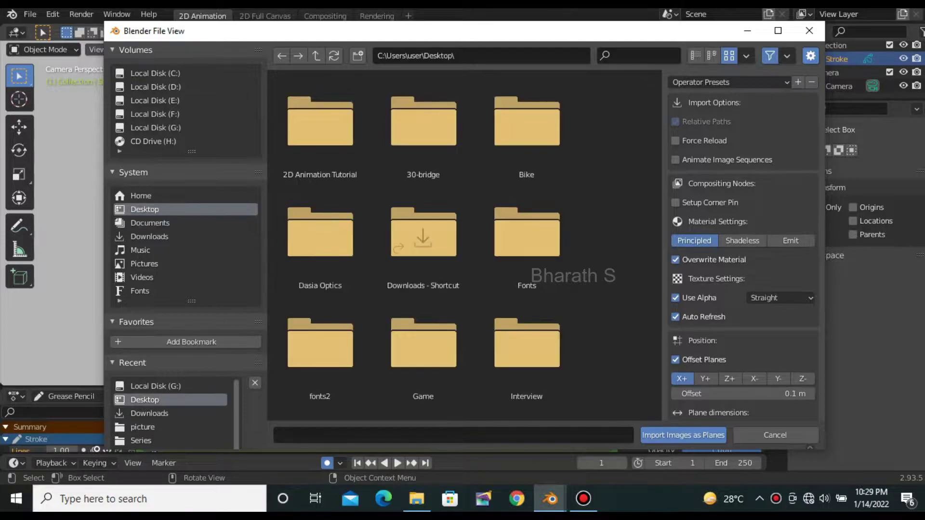
{"action": "double_click", "coordinate": [527, 121]}
Select every image in the Bike folder, from Sky.png to the tyres, and import them as planes
{"action": "scroll", "coordinate": [423, 192], "scroll_direction": "down", "scroll_amount": 2}
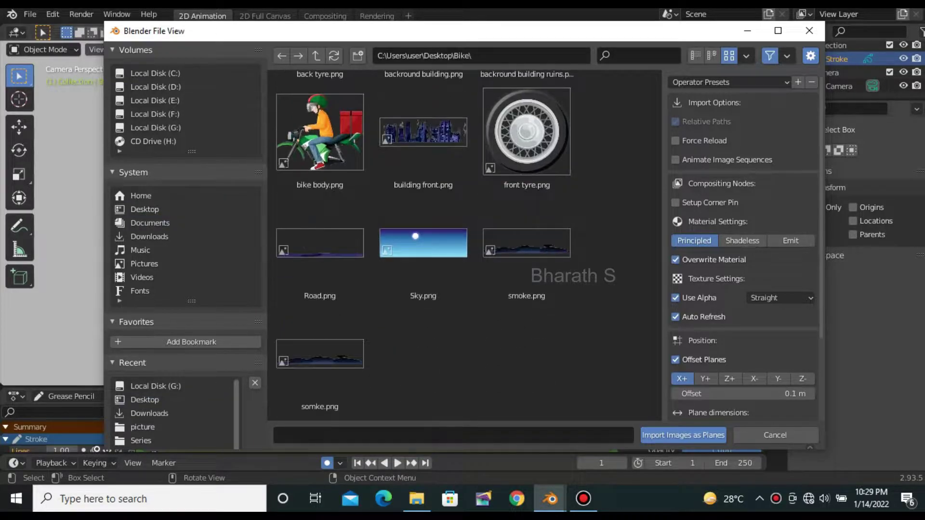
{"action": "scroll", "coordinate": [423, 240], "scroll_direction": "up", "scroll_amount": 2}
{"action": "scroll", "coordinate": [422, 241], "scroll_direction": "down", "scroll_amount": 2}
{"action": "left_click", "coordinate": [422, 298]}
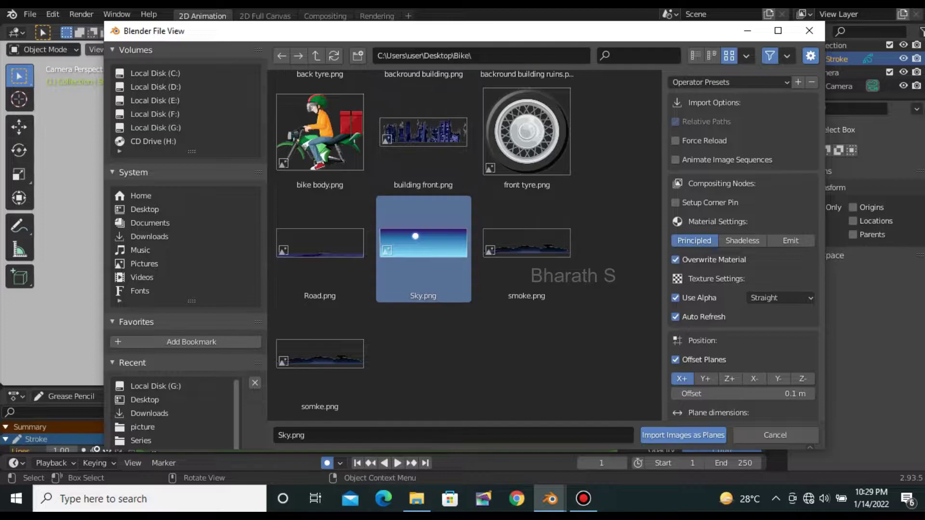
{"action": "scroll", "coordinate": [423, 241], "scroll_direction": "up", "scroll_amount": 2}
{"action": "left_click", "coordinate": [423, 135], "text": "ctrl"}
{"action": "left_click_drag", "start_coordinate": [602, 77], "coordinate": [277, 419]}
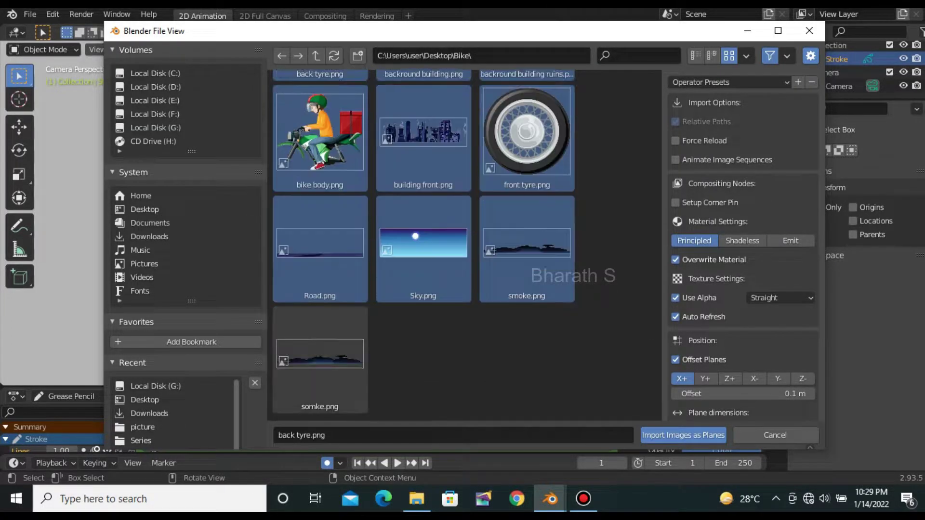
{"action": "left_click", "coordinate": [683, 435]}
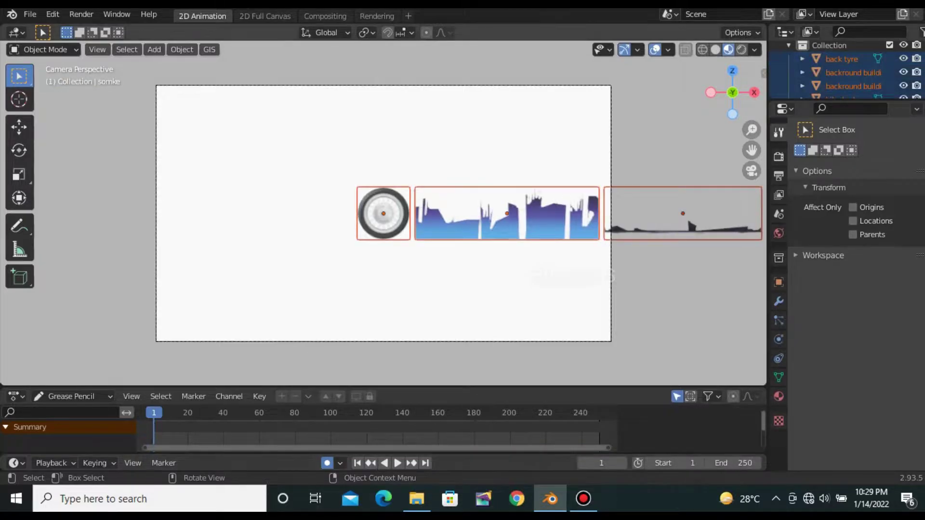
Slide the Sky plane left along X out of the row and into the camera frame
{"action": "scroll", "coordinate": [651, 195], "scroll_direction": "down", "scroll_amount": 5}
{"action": "scroll", "coordinate": [651, 195], "scroll_direction": "down", "scroll_amount": 2}
{"action": "left_click", "coordinate": [650, 195]}
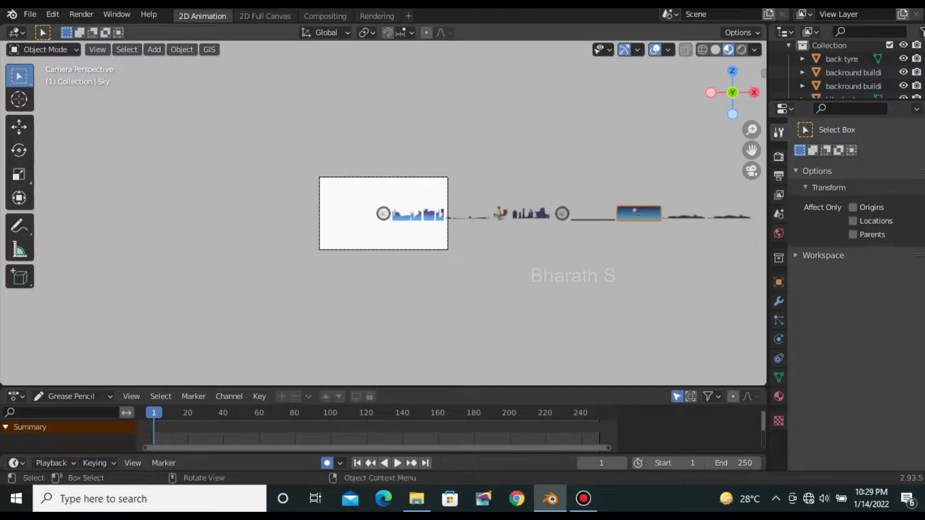
{"action": "left_click", "coordinate": [638, 213]}
{"action": "key", "text": "shift+space"}
{"action": "key", "text": "g"}
{"action": "left_click_drag", "start_coordinate": [691, 213], "coordinate": [362, 213]}
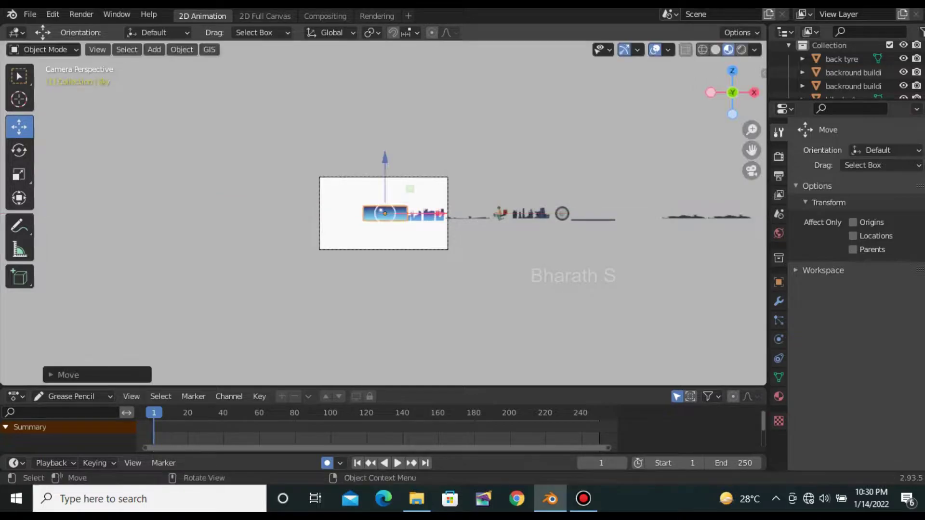
{"action": "mouse_move", "coordinate": [384, 213]}
{"action": "middle_mouse_down"}
{"action": "mouse_move", "coordinate": [454, 219]}
{"action": "mouse_move", "coordinate": [470, 189]}
{"action": "middle_mouse_up"}
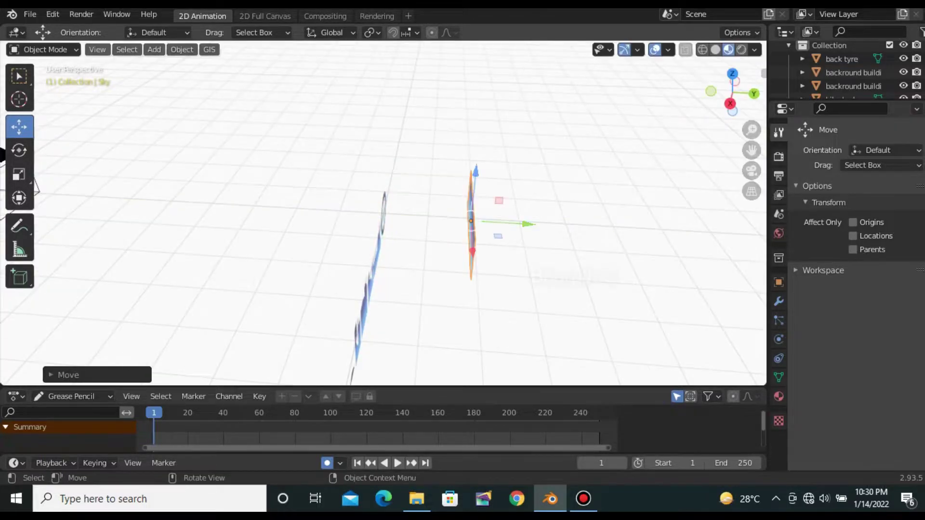
Scale up the Sky plane
{"action": "key", "text": "s"}
{"action": "left_click", "coordinate": [558, 205]}
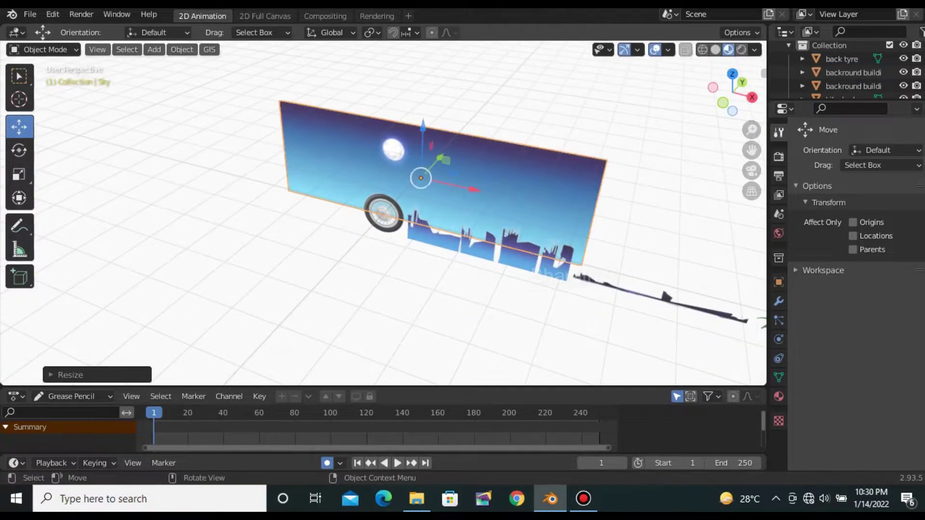
{"action": "mouse_move", "coordinate": [559, 204]}
{"action": "middle_mouse_down"}
{"action": "mouse_move", "coordinate": [511, 159]}
{"action": "mouse_move", "coordinate": [481, 192]}
{"action": "middle_mouse_up"}
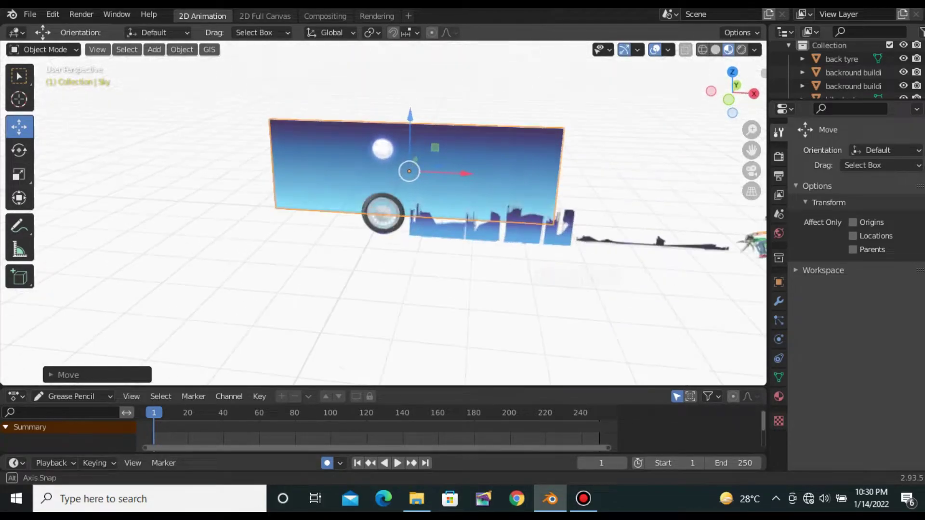
Move the background building plane along Y in front of the sky and enlarge it
{"action": "left_click", "coordinate": [472, 219]}
{"action": "scroll", "coordinate": [471, 218], "scroll_direction": "up", "scroll_amount": 2}
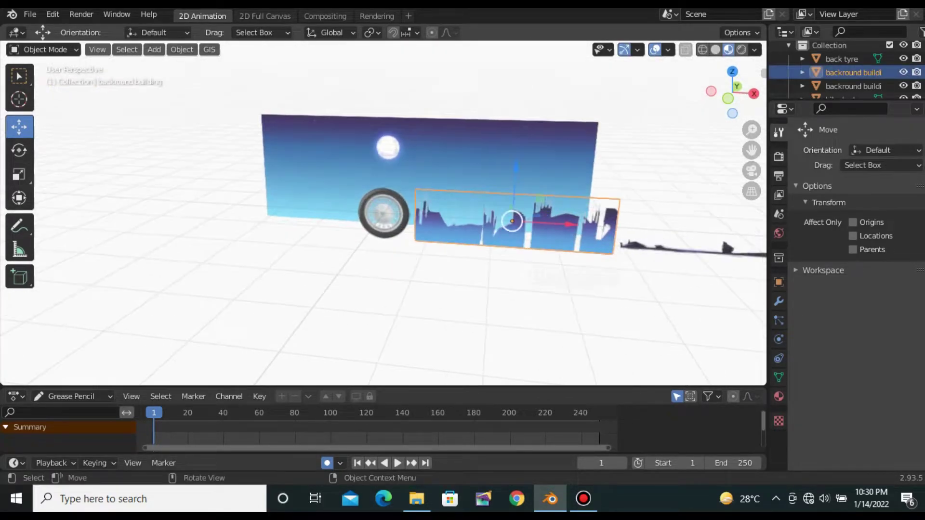
{"action": "mouse_move", "coordinate": [471, 218]}
{"action": "middle_mouse_down"}
{"action": "mouse_move", "coordinate": [385, 192]}
{"action": "mouse_move", "coordinate": [405, 193]}
{"action": "middle_mouse_up"}
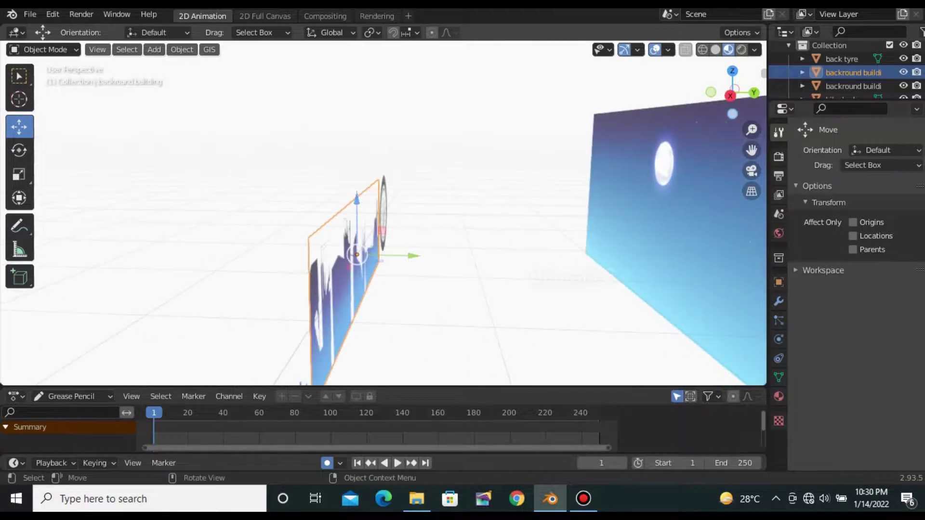
{"action": "left_click_drag", "start_coordinate": [411, 256], "coordinate": [585, 260]}
{"action": "key", "text": "s"}
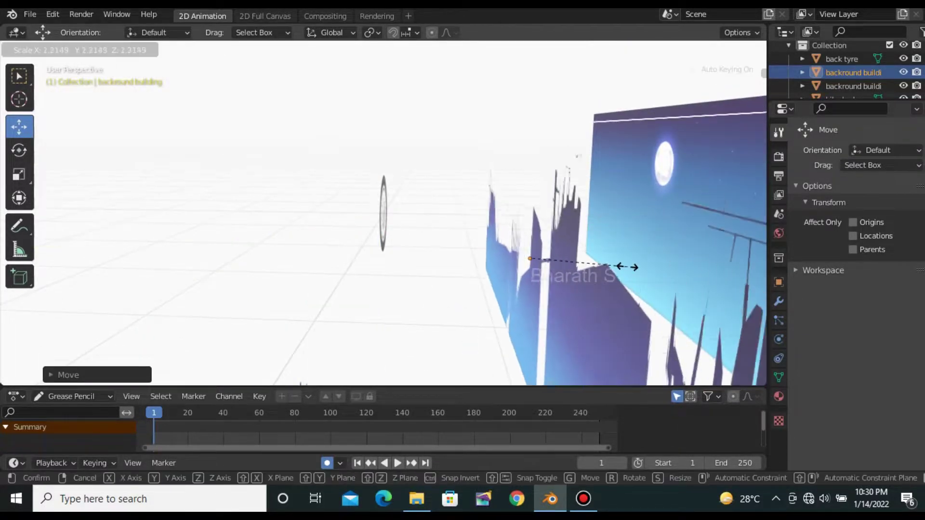
{"action": "left_click", "coordinate": [627, 264]}
{"action": "middle_click_drag", "start_coordinate": [532, 258], "coordinate": [496, 217]}
Slide the background building plane along X to position it inside the camera view
{"action": "key", "text": "g"}
{"action": "key", "text": "x"}
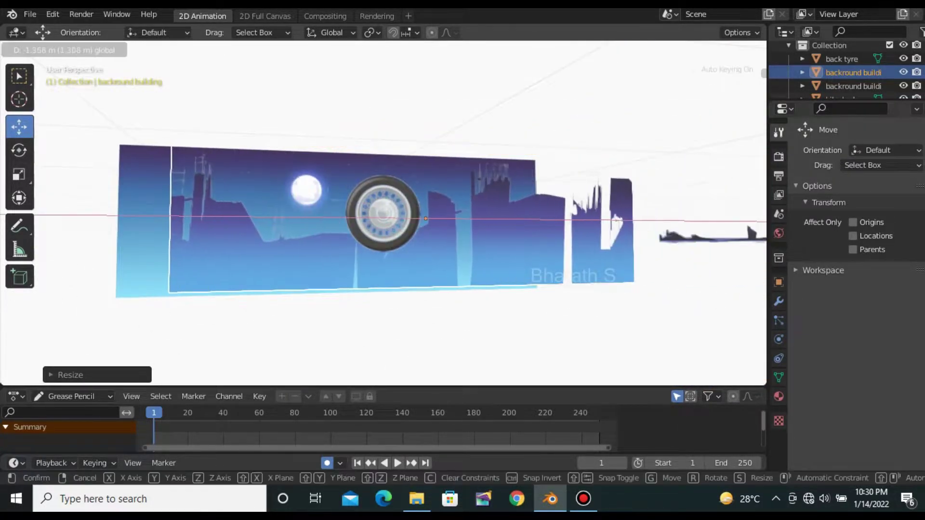
{"action": "key", "text": "Return"}
{"action": "middle_click_drag", "start_coordinate": [385, 212], "coordinate": [400, 212]}
{"action": "scroll", "coordinate": [385, 212], "scroll_direction": "down", "scroll_amount": 3}
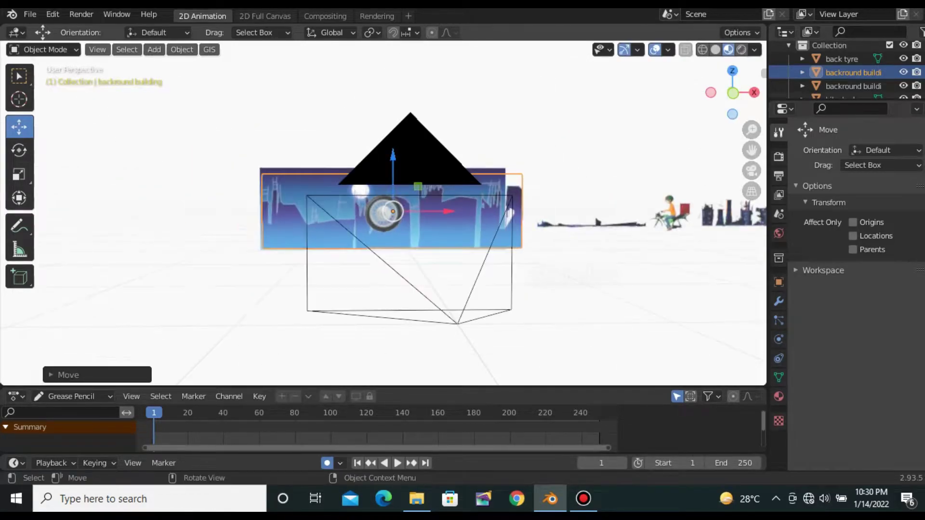
{"action": "key", "text": "alt+a"}
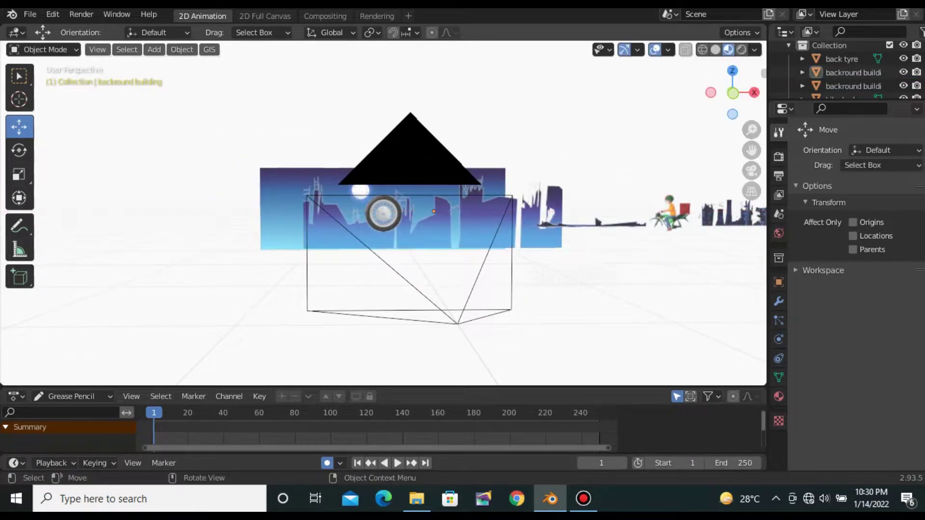
{"action": "mouse_move", "coordinate": [337, 351]}
{"action": "middle_mouse_down"}
{"action": "mouse_move", "coordinate": [1, 352]}
{"action": "mouse_move", "coordinate": [144, 289]}
{"action": "mouse_move", "coordinate": [338, 289]}
{"action": "middle_mouse_up"}
{"action": "left_click", "coordinate": [400, 207]}
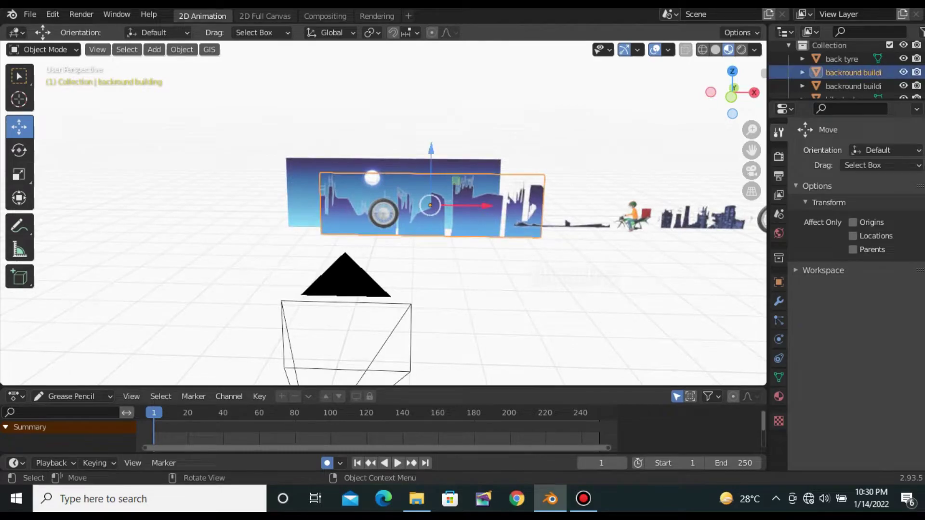
{"action": "key", "text": "g"}
{"action": "key", "text": "x"}
{"action": "key", "text": "Return"}
Move the back tyre off to the right along X
{"action": "left_click", "coordinate": [383, 214]}
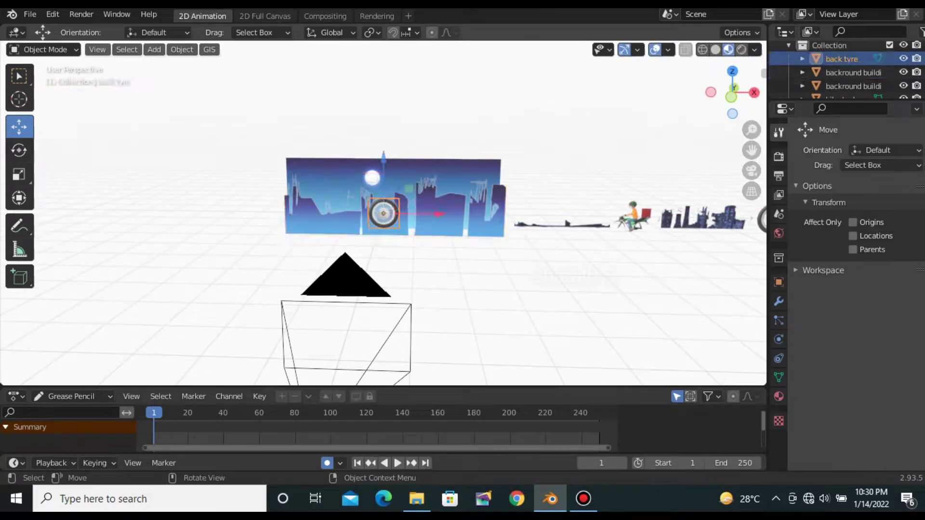
{"action": "key", "text": "g"}
{"action": "key", "text": "x"}
{"action": "key", "text": "Return"}
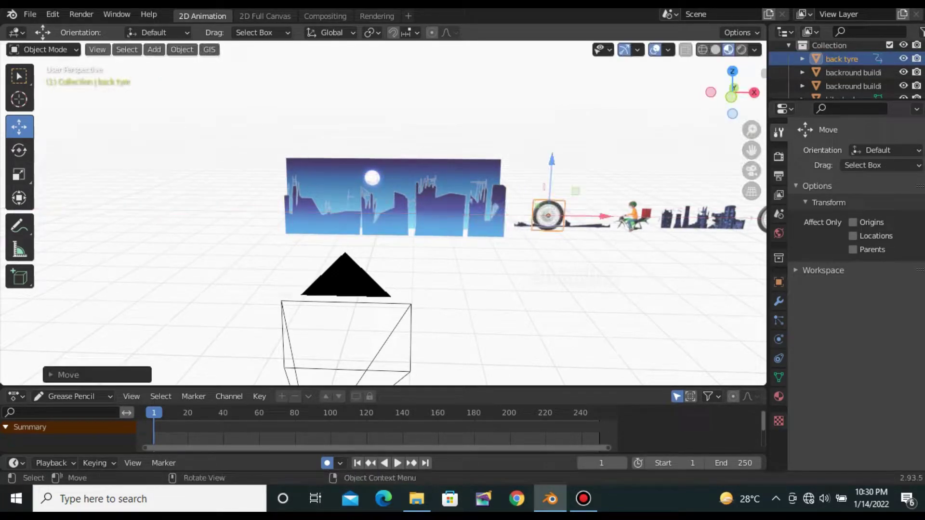
Reposition the building ruins plane along X and enlarge it
{"action": "left_click", "coordinate": [853, 86]}
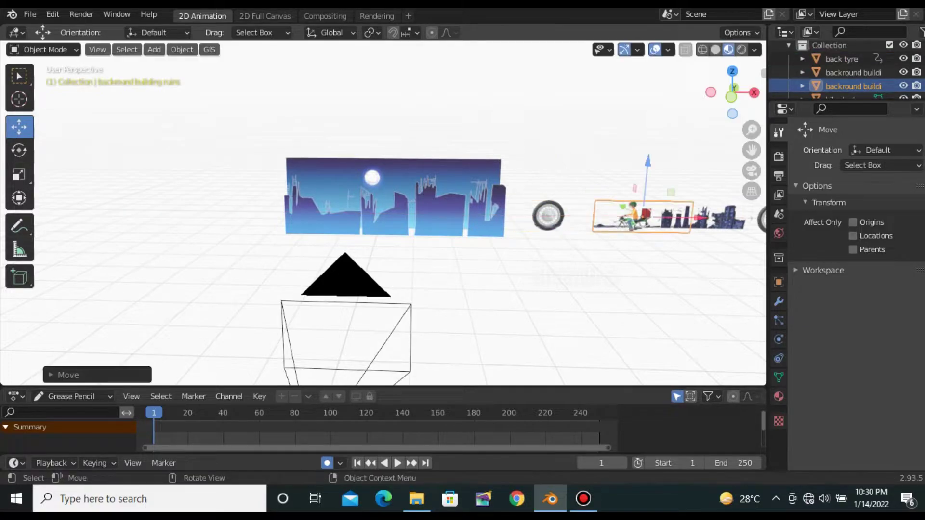
{"action": "key", "text": "g"}
{"action": "key", "text": "x"}
{"action": "key", "text": "Return"}
{"action": "middle_click_drag", "start_coordinate": [385, 217], "coordinate": [482, 202]}
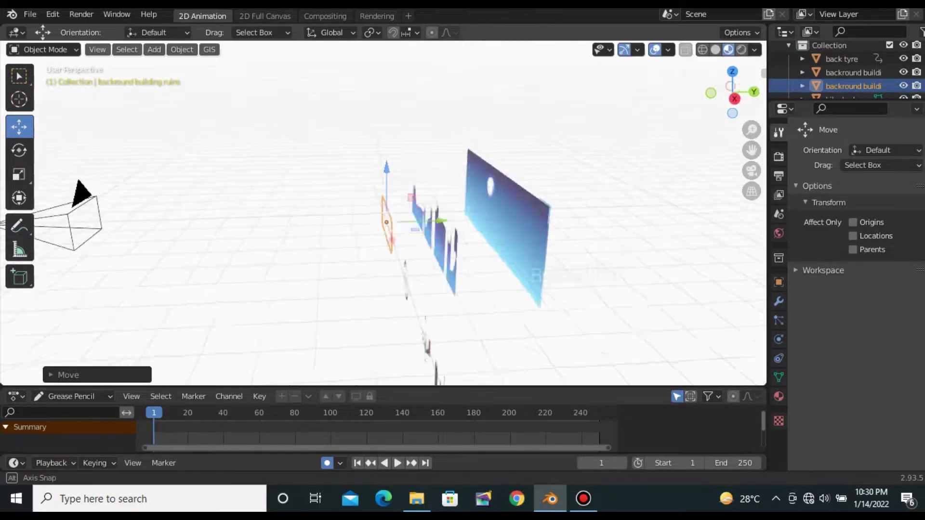
{"action": "key", "text": "s"}
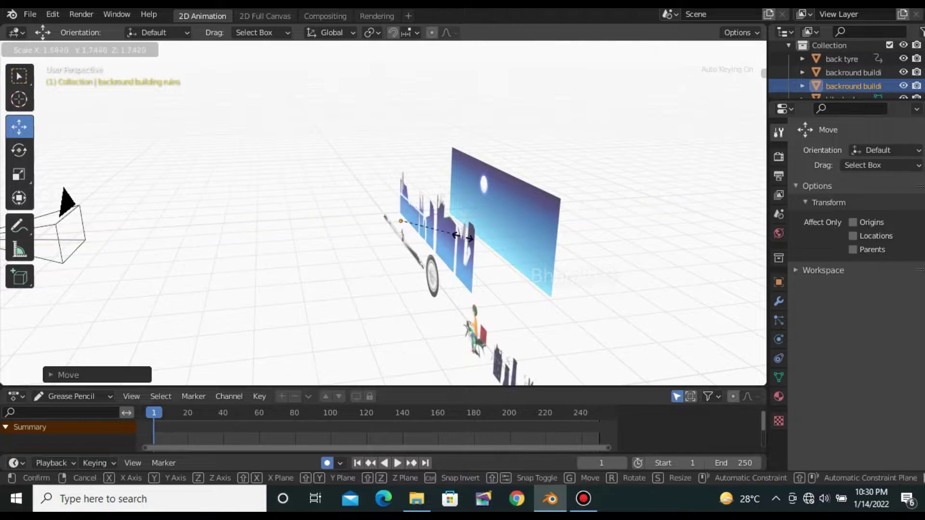
{"action": "left_click", "coordinate": [504, 258]}
{"action": "middle_click_drag", "start_coordinate": [505, 258], "coordinate": [433, 241]}
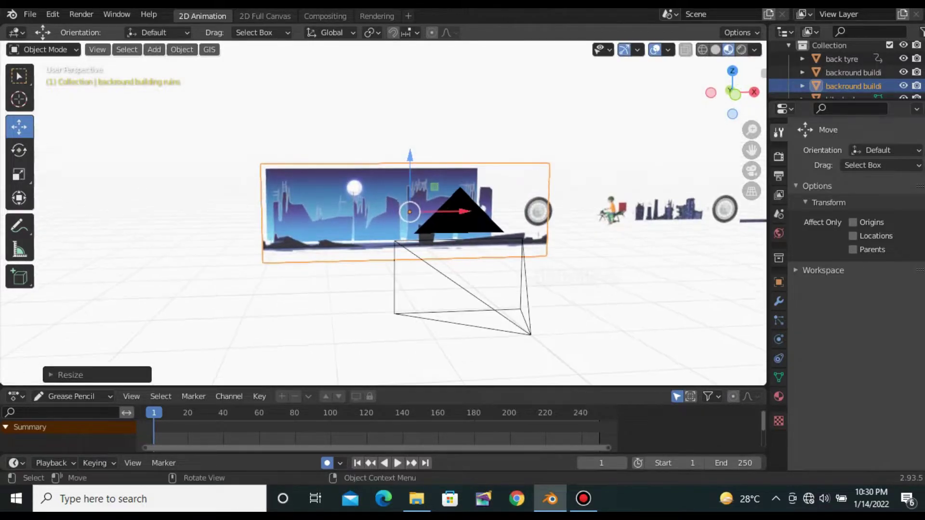
Move and enlarge the building front plane, then check it through the camera
{"action": "left_click", "coordinate": [691, 212]}
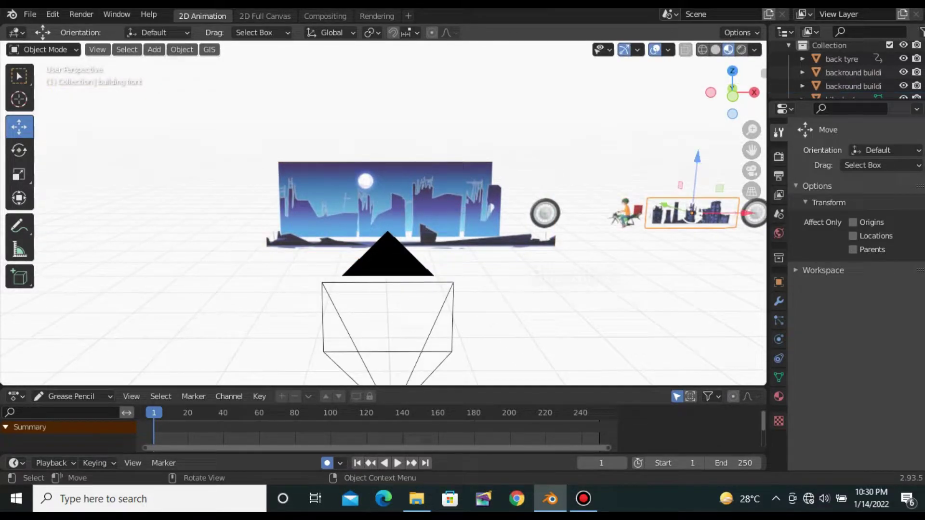
{"action": "scroll", "coordinate": [410, 270], "scroll_direction": "down", "scroll_amount": 1}
{"action": "key", "text": "g"}
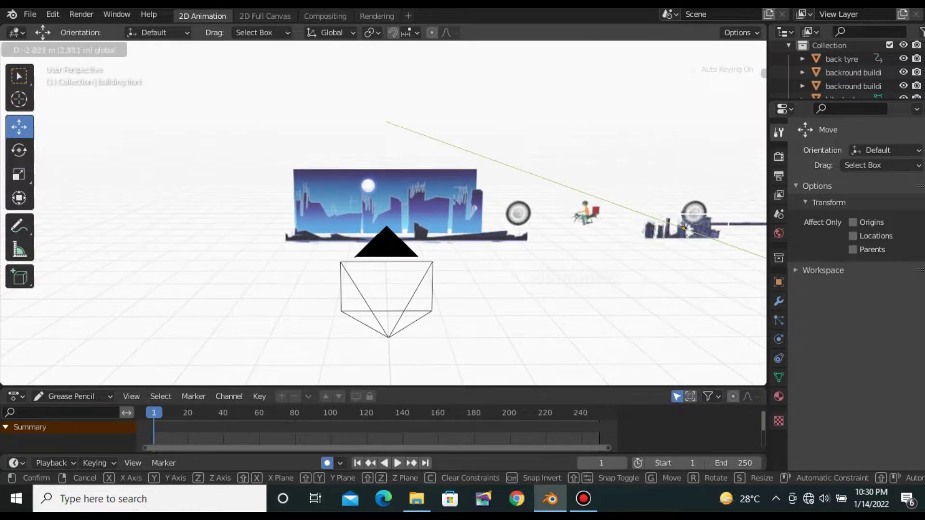
{"action": "key", "text": "Return"}
{"action": "middle_click_drag", "start_coordinate": [410, 270], "coordinate": [328, 255]}
{"action": "key", "text": "s"}
{"action": "key", "text": "Escape"}
{"action": "key", "text": "s"}
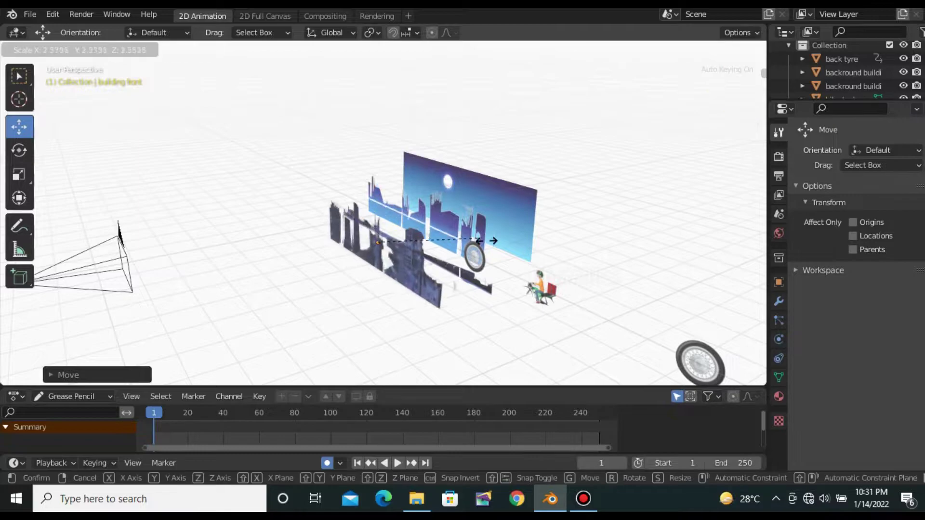
{"action": "left_click", "coordinate": [503, 245]}
{"action": "key", "text": "KP_0"}
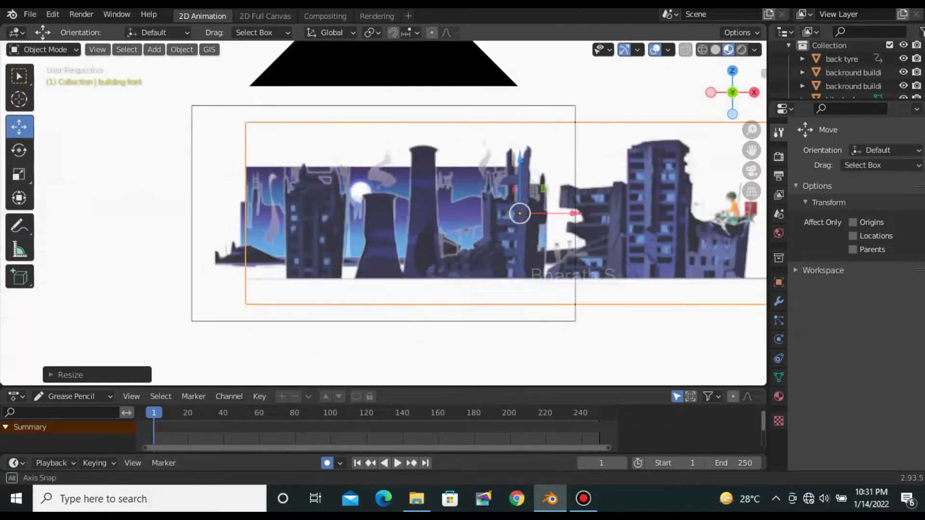
Enlarge the background building panel so it fills the backdrop
{"action": "middle_click_drag", "start_coordinate": [385, 217], "coordinate": [313, 207]}
{"action": "scroll", "coordinate": [385, 217], "scroll_direction": "down", "scroll_amount": 3}
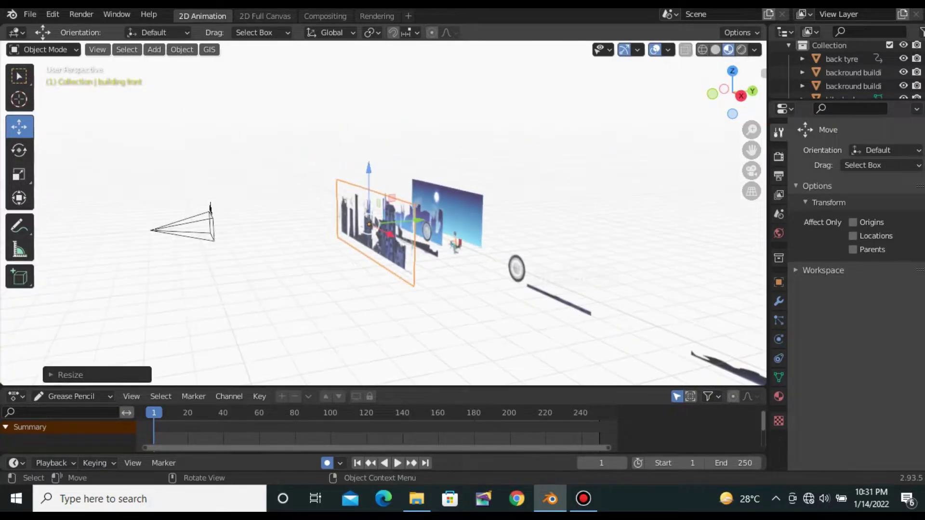
{"action": "key", "text": "KP_0"}
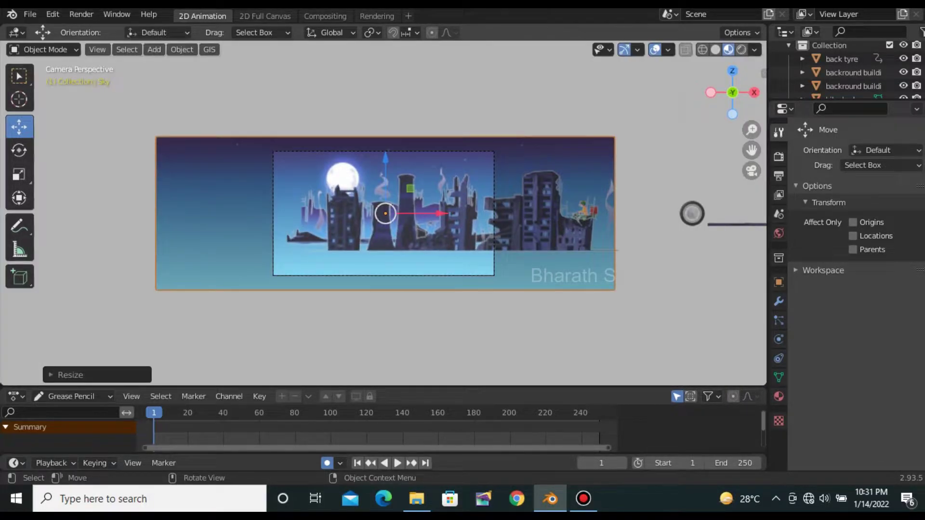
{"action": "middle_click_drag", "start_coordinate": [385, 216], "coordinate": [337, 207]}
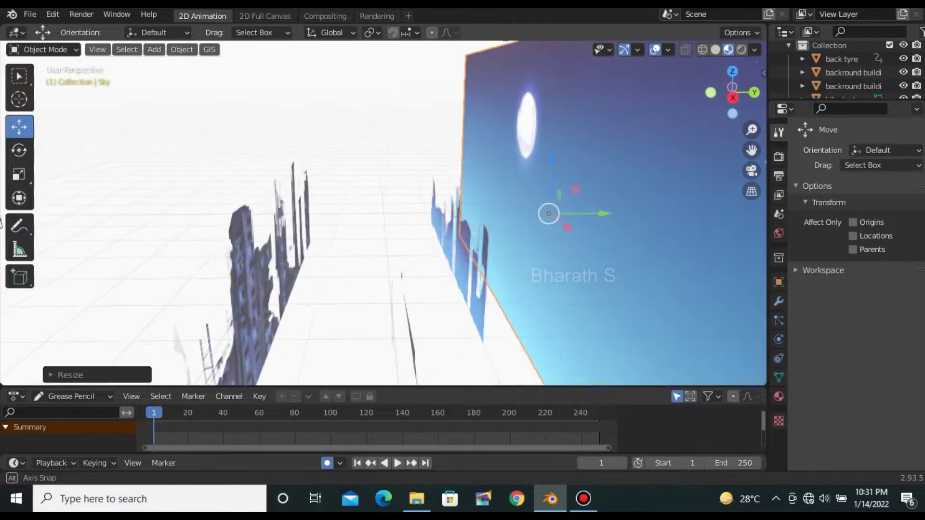
{"action": "left_click", "coordinate": [424, 226]}
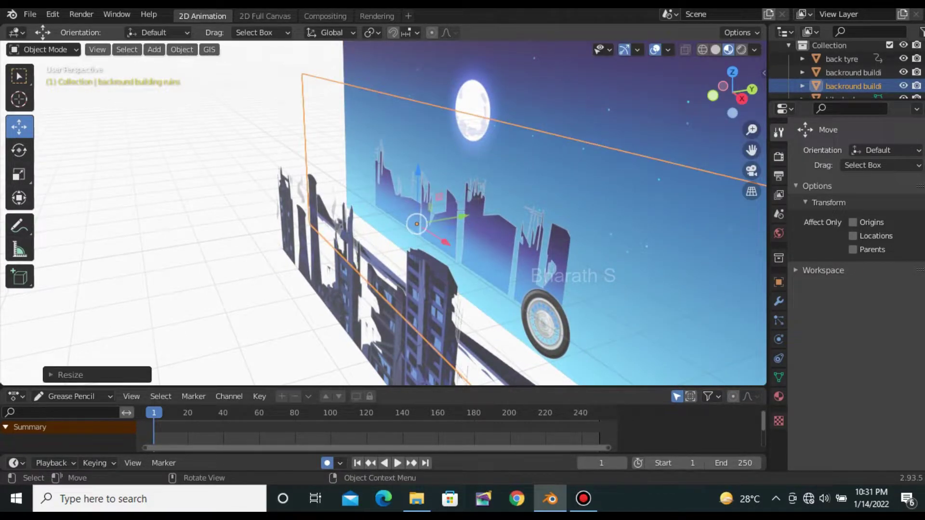
{"action": "left_click", "coordinate": [853, 72]}
{"action": "key", "text": "s"}
{"action": "key", "text": "Return"}
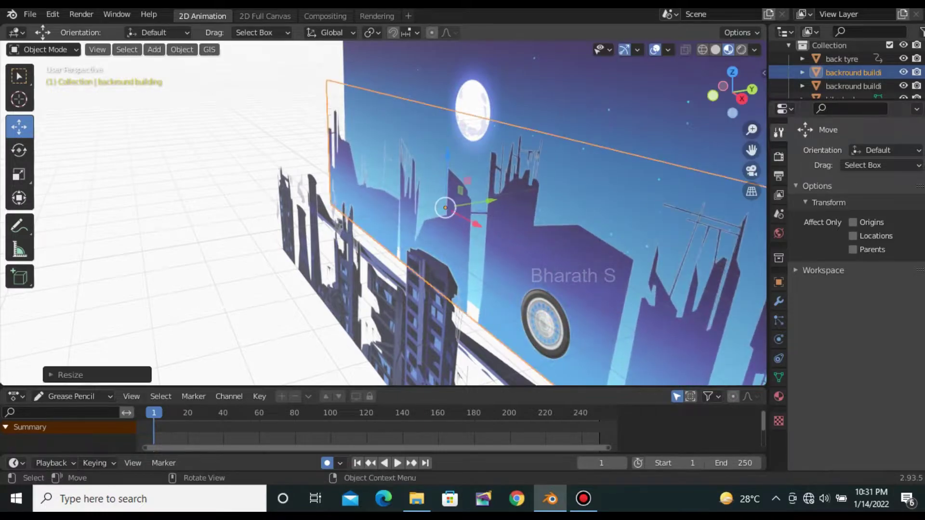
{"action": "key", "text": "KP_0"}
{"action": "scroll", "coordinate": [385, 214], "scroll_direction": "up", "scroll_amount": 1}
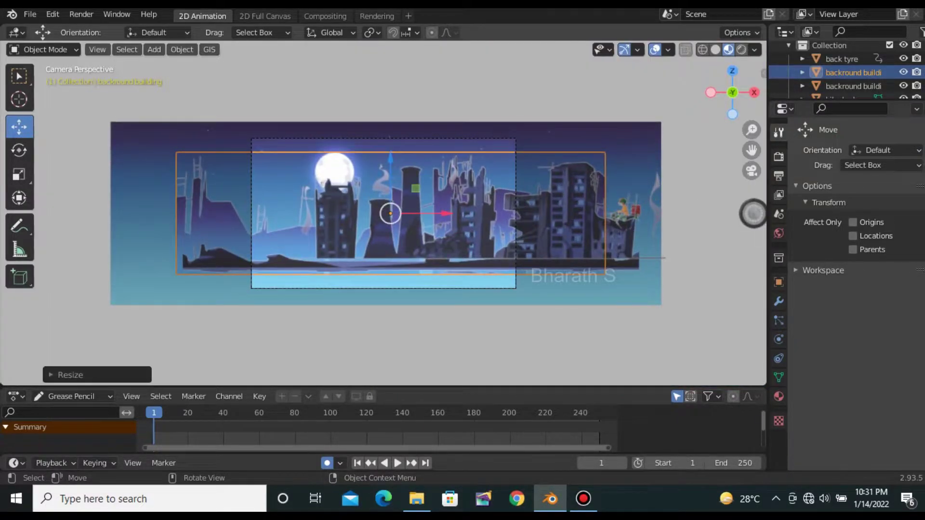
Slide the building front panel left along X
{"action": "left_click", "coordinate": [476, 214]}
{"action": "key", "text": "g"}
{"action": "key", "text": "x"}
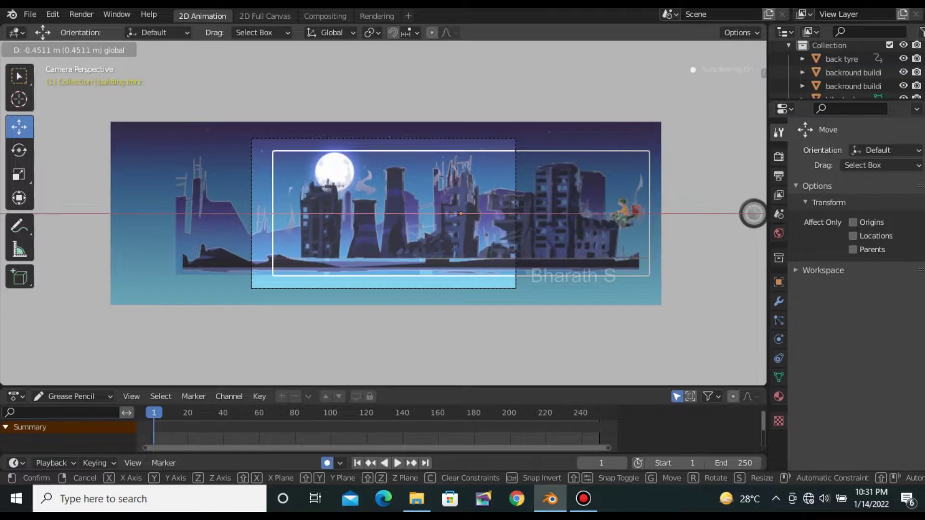
{"action": "key", "text": "Return"}
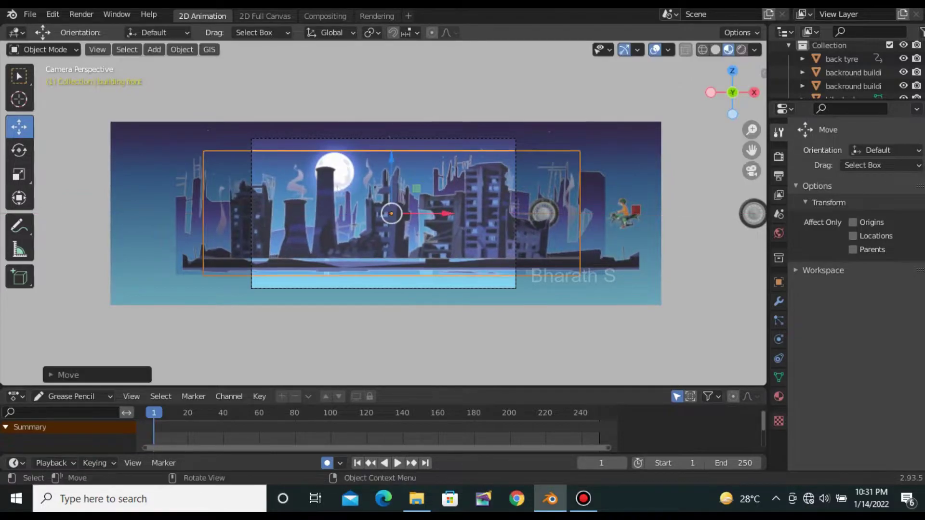
{"action": "middle_click_drag", "start_coordinate": [385, 214], "coordinate": [433, 226]}
{"action": "scroll", "coordinate": [385, 213], "scroll_direction": "down", "scroll_amount": 4}
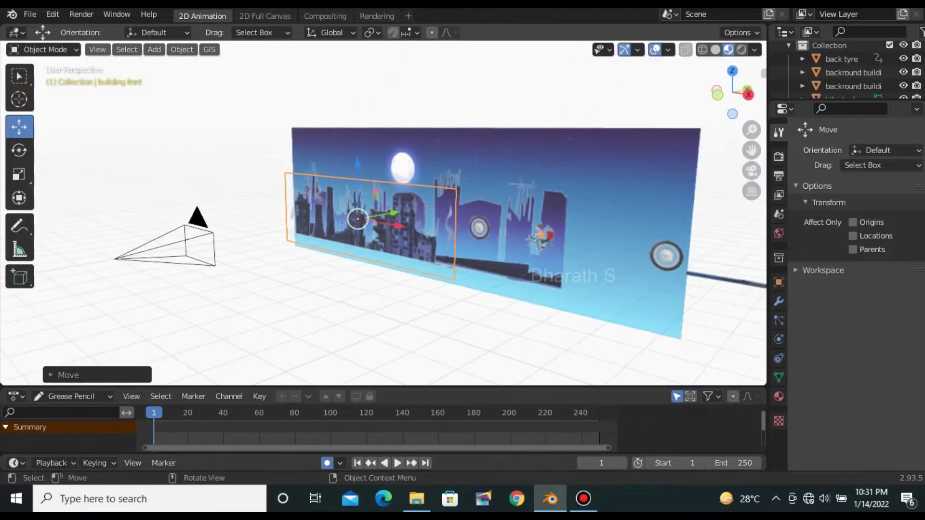
Raise the building ruins panel along Z and check the camera framing
{"action": "left_click", "coordinate": [482, 203]}
{"action": "key", "text": "g"}
{"action": "key", "text": "z"}
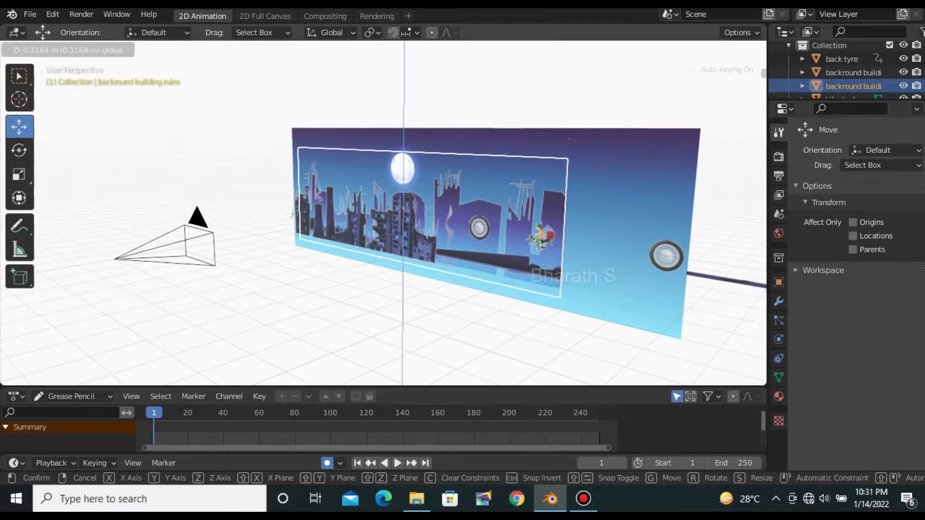
{"action": "key", "text": "Return"}
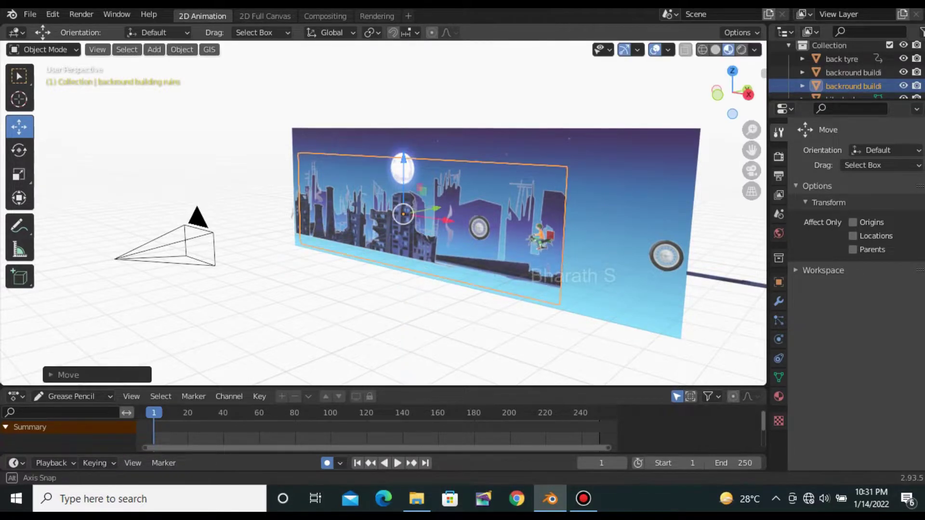
{"action": "middle_click_drag", "start_coordinate": [404, 212], "coordinate": [366, 212]}
{"action": "key", "text": "KP_0"}
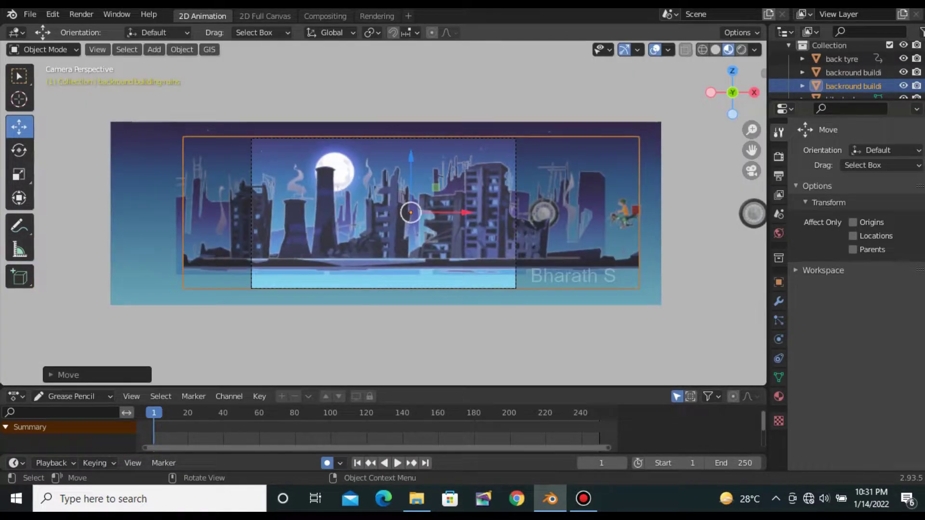
Lower the building front panel slightly along Z
{"action": "scroll", "coordinate": [383, 212], "scroll_direction": "up", "scroll_amount": 2}
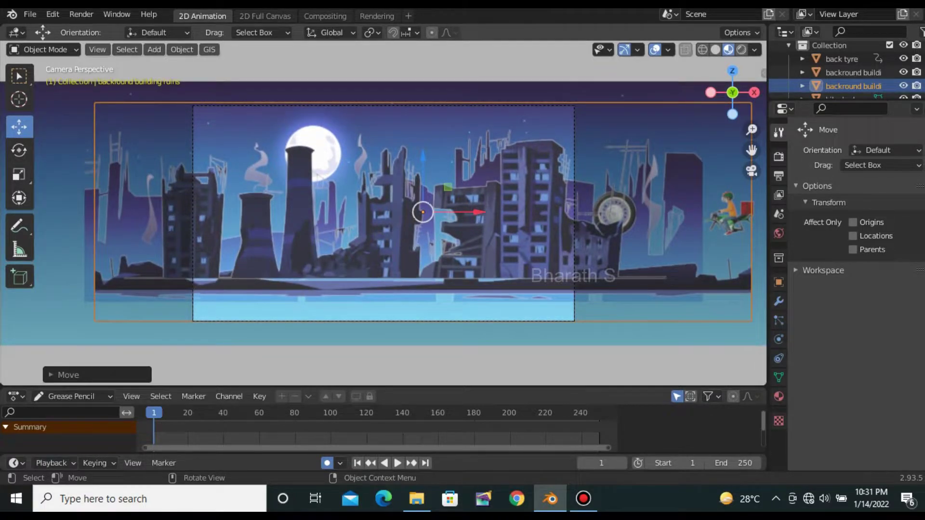
{"action": "scroll", "coordinate": [383, 212], "scroll_direction": "down", "scroll_amount": 1}
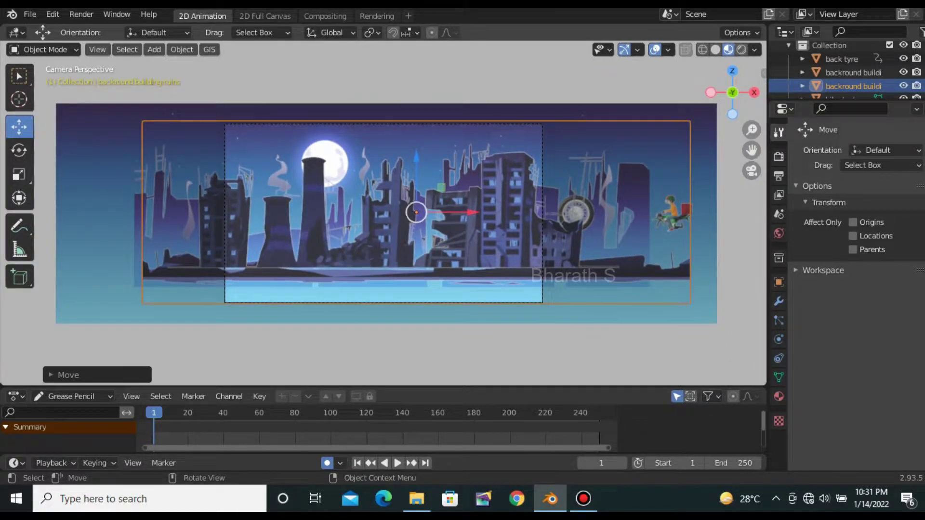
{"action": "mouse_move", "coordinate": [383, 212]}
{"action": "middle_mouse_down"}
{"action": "mouse_move", "coordinate": [289, 212]}
{"action": "mouse_move", "coordinate": [375, 212]}
{"action": "middle_mouse_up"}
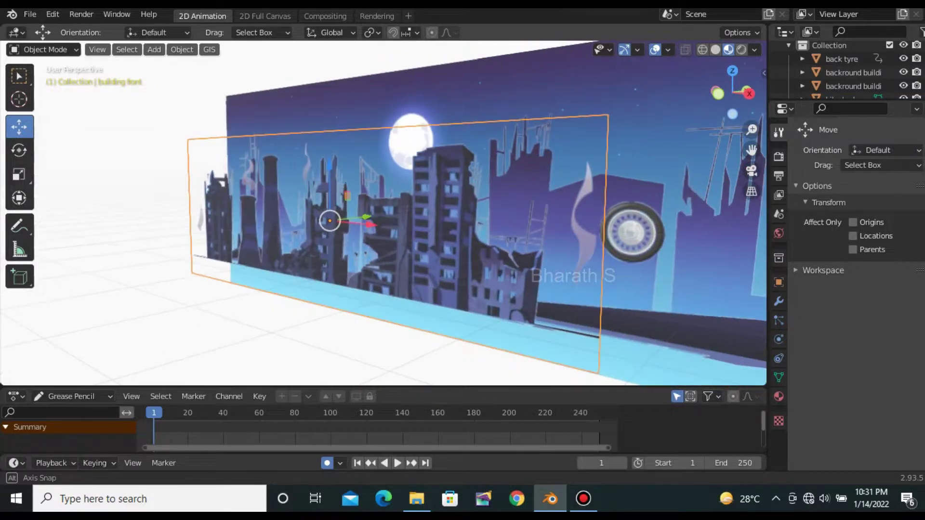
{"action": "key", "text": "g"}
{"action": "key", "text": "z"}
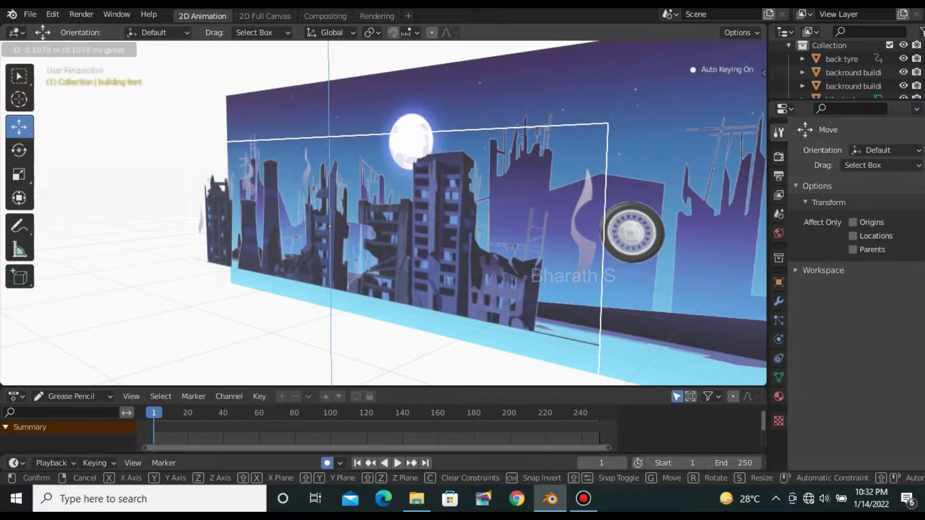
{"action": "key", "text": "Return"}
Scale the Road plane about 4.3 times and slide it left along X
{"action": "middle_click_drag", "start_coordinate": [386, 217], "coordinate": [414, 212]}
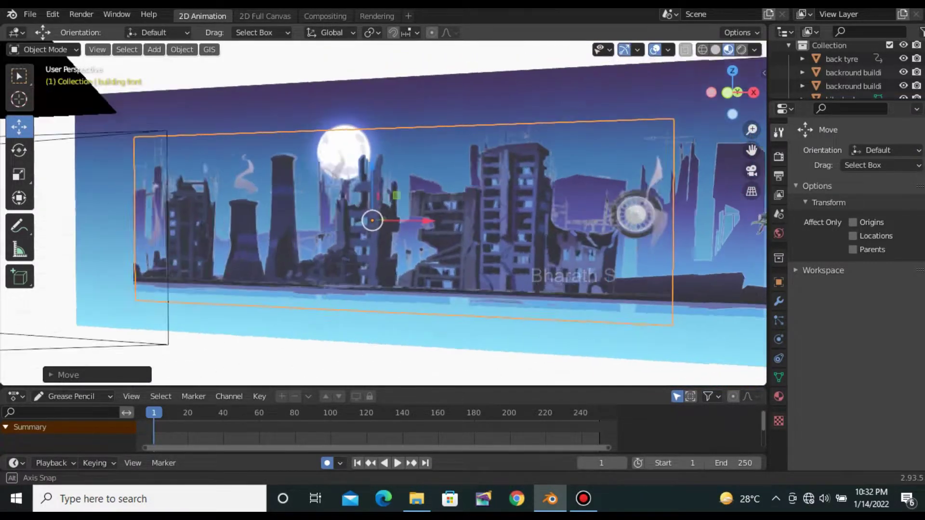
{"action": "scroll", "coordinate": [386, 217], "scroll_direction": "up", "scroll_amount": 3}
{"action": "key", "text": "KP_0"}
{"action": "scroll", "coordinate": [385, 216], "scroll_direction": "down", "scroll_amount": 1}
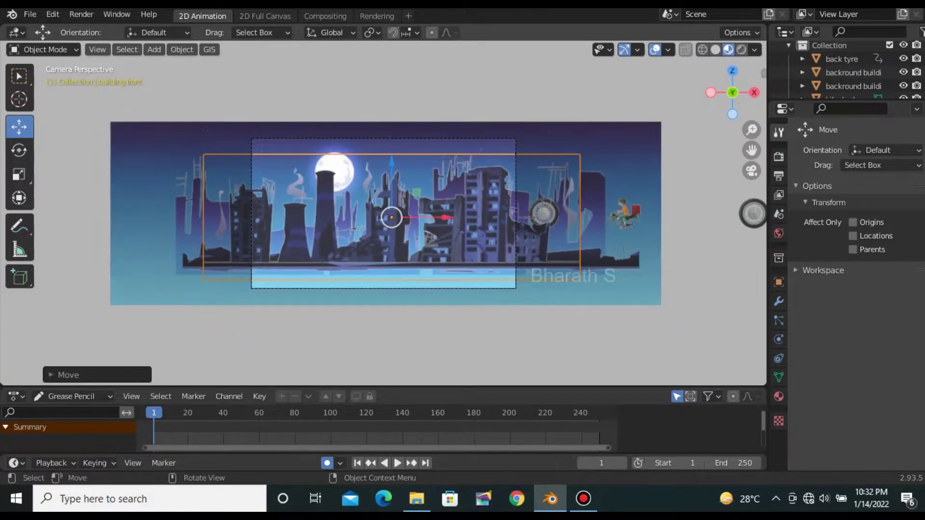
{"action": "scroll", "coordinate": [385, 216], "scroll_direction": "down", "scroll_amount": 2}
{"action": "left_click", "coordinate": [685, 213]}
{"action": "key", "text": "s"}
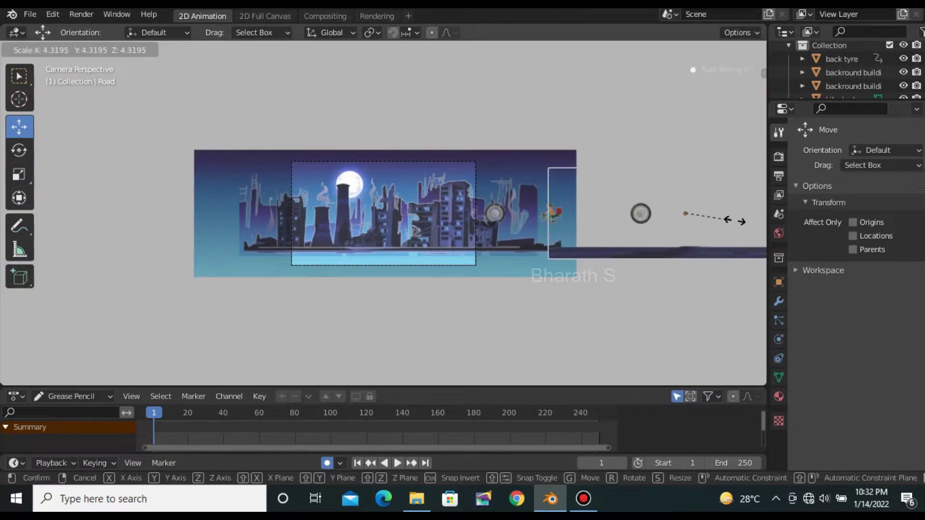
{"action": "key", "text": "Return"}
{"action": "left_click_drag", "start_coordinate": [737, 214], "coordinate": [496, 213]}
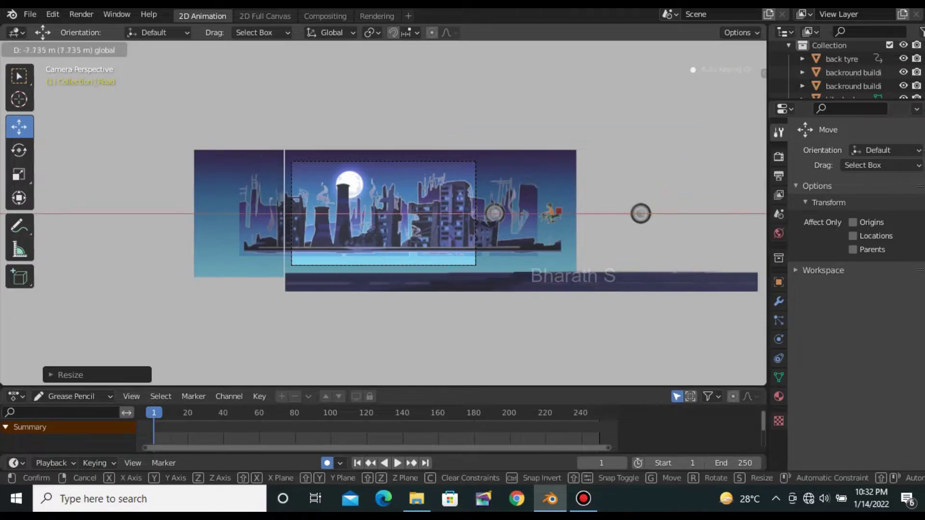
{"action": "middle_click_drag", "start_coordinate": [496, 213], "coordinate": [512, 218]}
Nudge the Sky panel vertically and compare the panel spacing
{"action": "scroll", "coordinate": [463, 217], "scroll_direction": "down", "scroll_amount": 3}
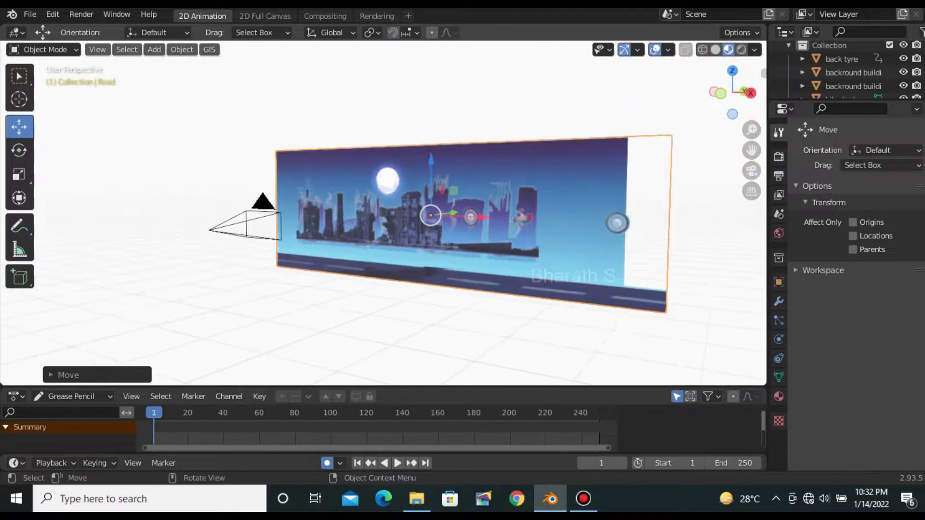
{"action": "left_click", "coordinate": [482, 183]}
{"action": "key", "text": "ctrl+z"}
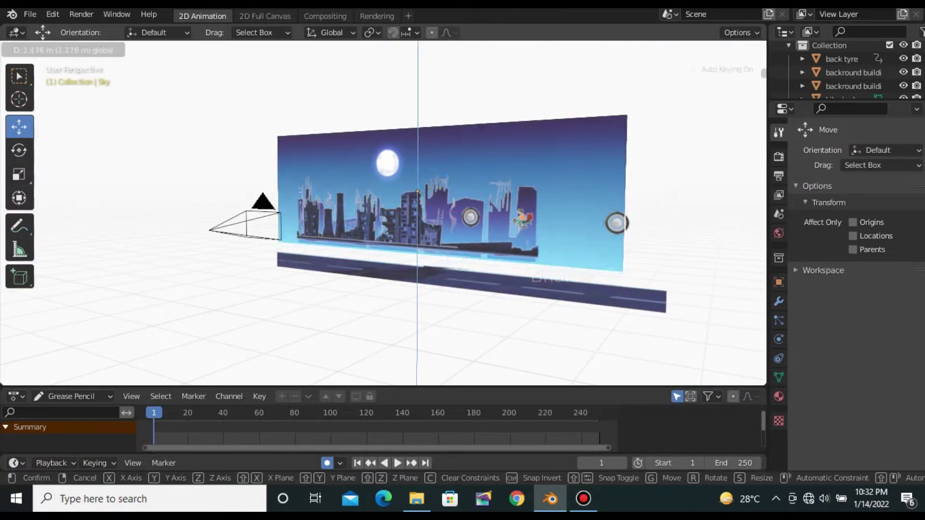
{"action": "key", "text": "ctrl+z"}
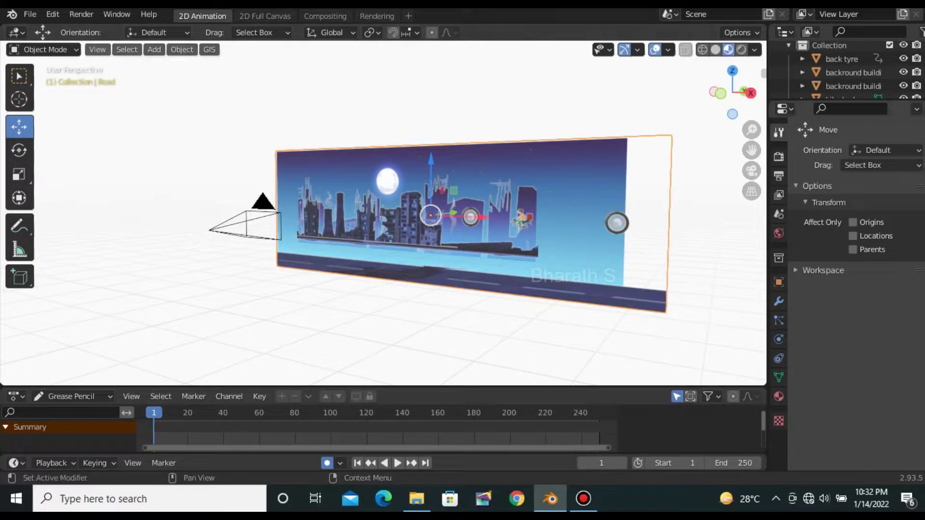
{"action": "middle_click_drag", "start_coordinate": [433, 217], "coordinate": [337, 216]}
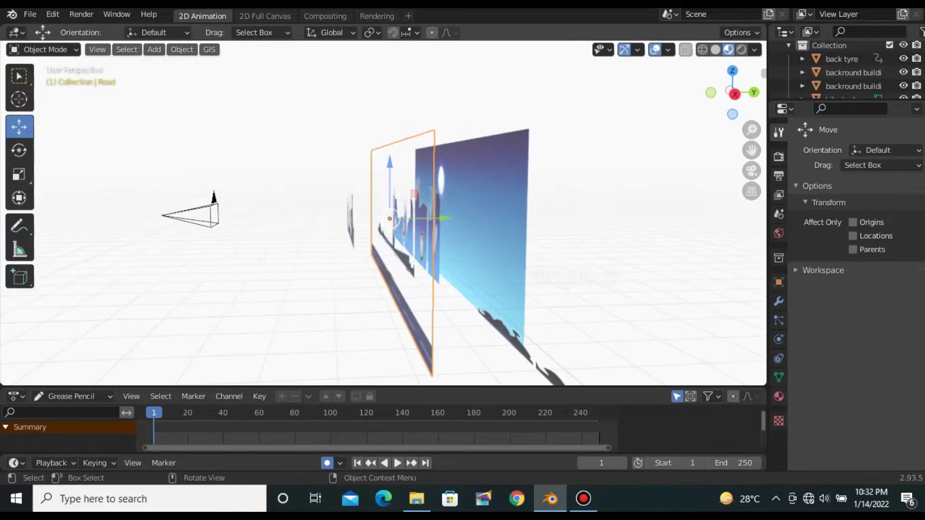
{"action": "middle_click_drag", "start_coordinate": [434, 217], "coordinate": [424, 222]}
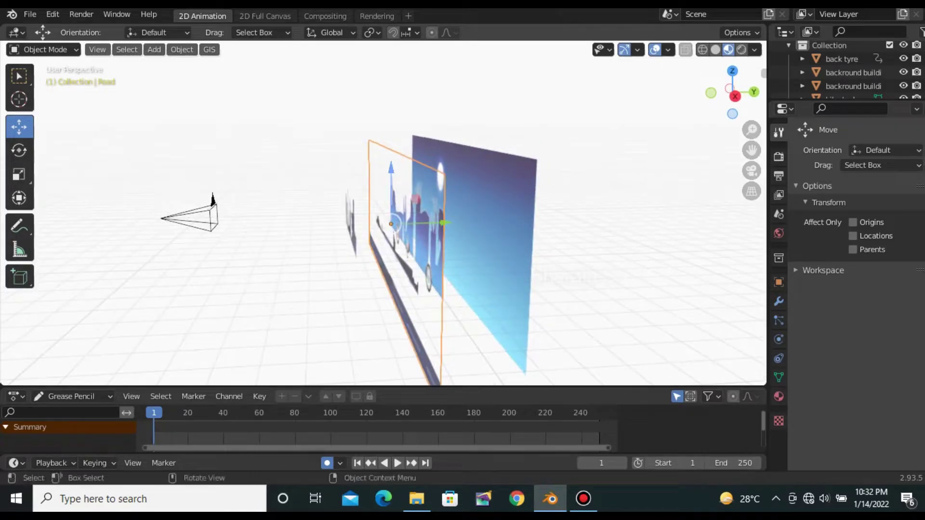
Adjust the Road plane's height along Z
{"action": "left_click", "coordinate": [350, 217]}
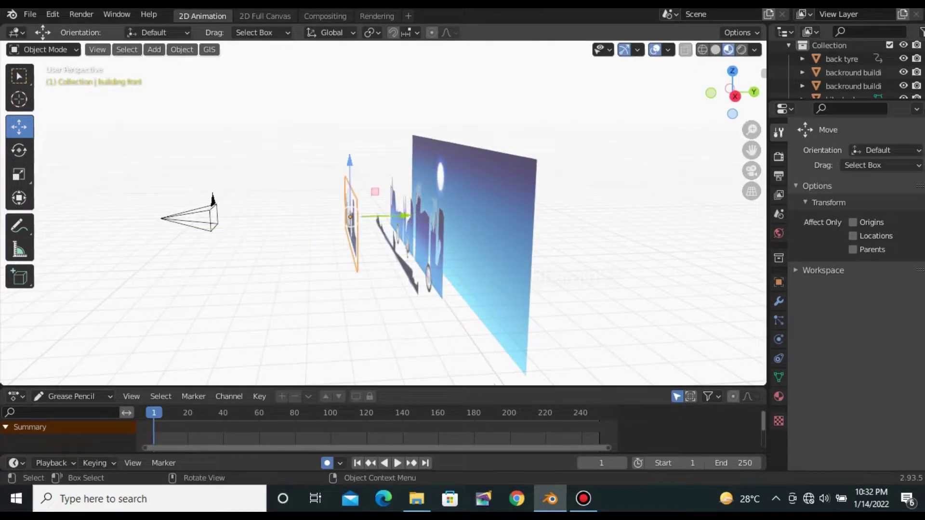
{"action": "middle_click_drag", "start_coordinate": [350, 217], "coordinate": [366, 221]}
{"action": "left_click", "coordinate": [385, 313]}
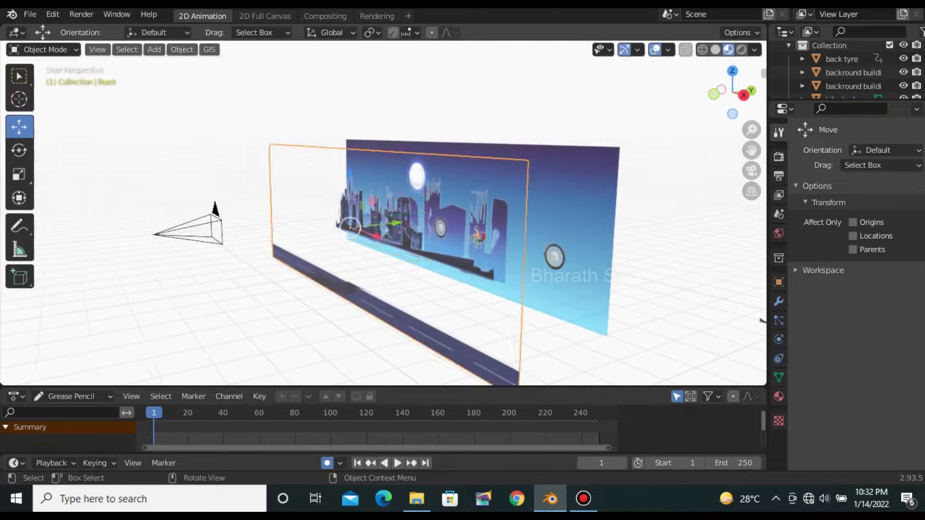
{"action": "key", "text": "g"}
{"action": "key", "text": "z"}
{"action": "key", "text": "Return"}
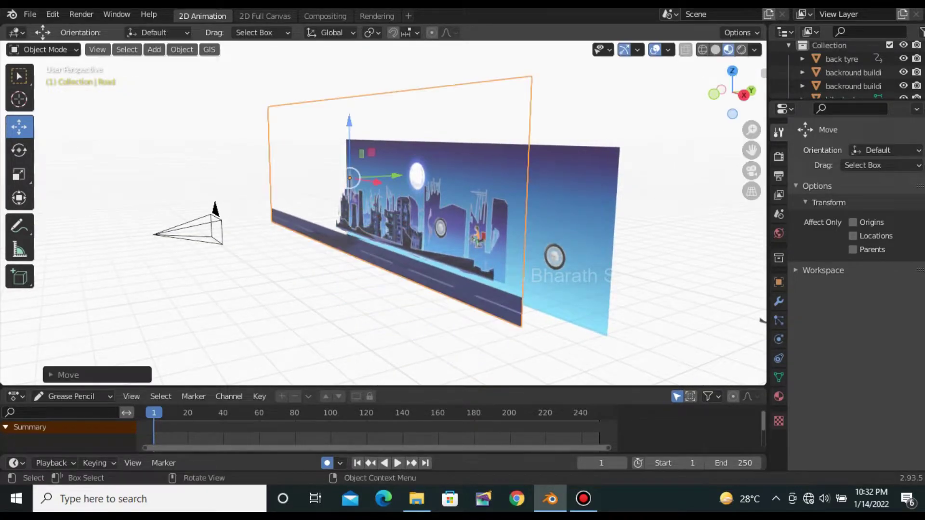
Lower the Road along Z to the bottom of the camera frame
{"action": "key", "text": "KP_1"}
{"action": "key", "text": "KP_0"}
{"action": "scroll", "coordinate": [383, 213], "scroll_direction": "up", "scroll_amount": 1}
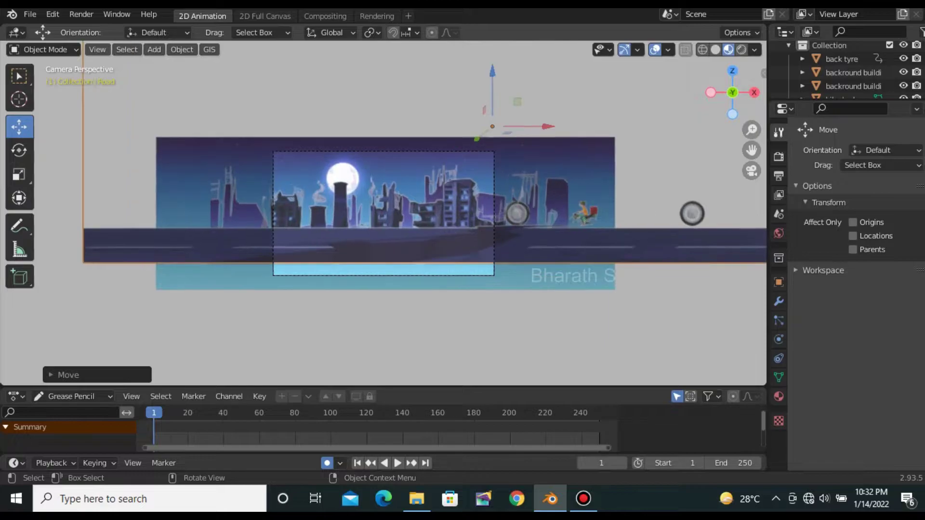
{"action": "key", "text": "g"}
{"action": "key", "text": "z"}
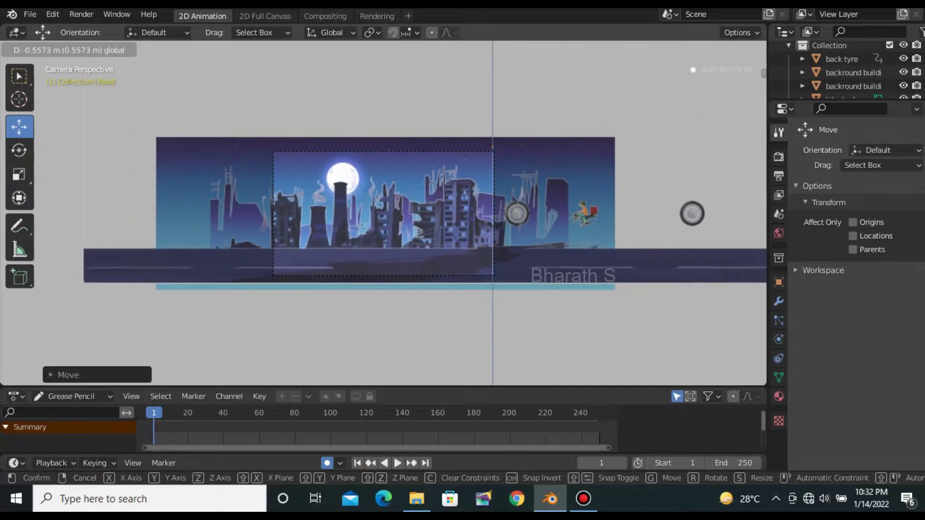
{"action": "key", "text": "Return"}
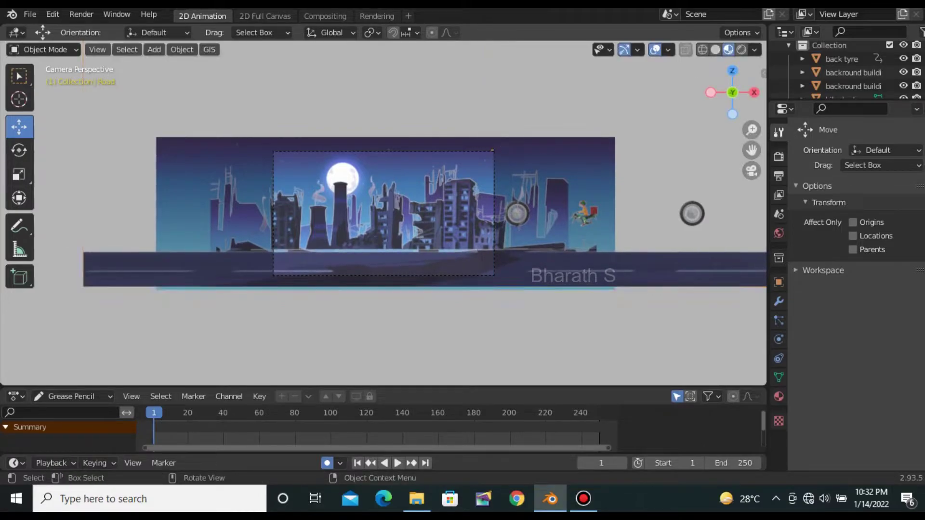
{"action": "scroll", "coordinate": [385, 212], "scroll_direction": "up", "scroll_amount": 1}
Shift the building front layer about 0.28 m along Z among the skyline panels
{"action": "mouse_move", "coordinate": [385, 212]}
{"action": "middle_mouse_down"}
{"action": "mouse_move", "coordinate": [391, 221]}
{"action": "mouse_move", "coordinate": [337, 227]}
{"action": "middle_mouse_up"}
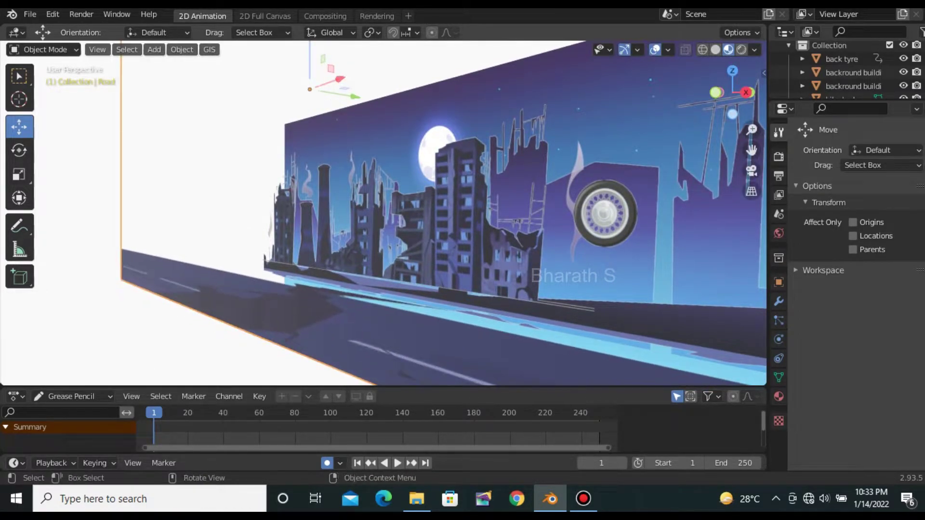
{"action": "scroll", "coordinate": [848, 72], "scroll_direction": "down", "scroll_amount": 2}
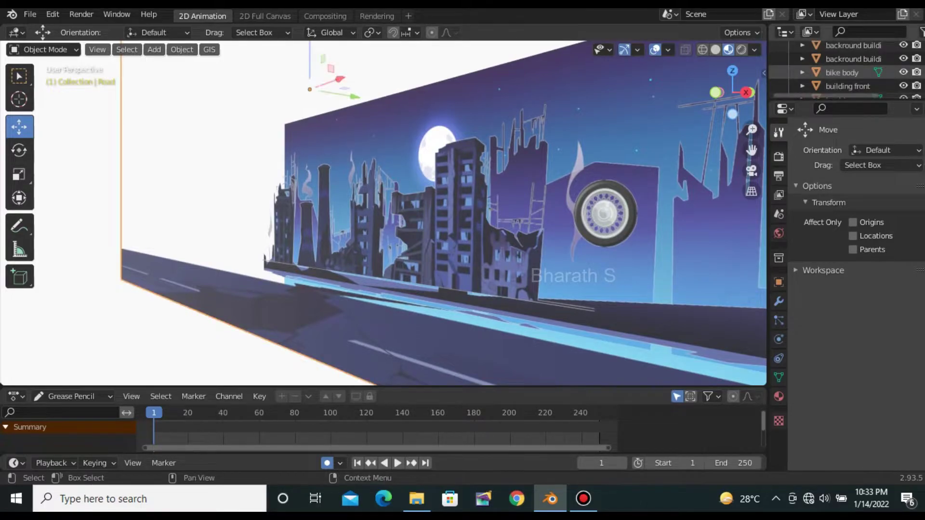
{"action": "left_click", "coordinate": [848, 86]}
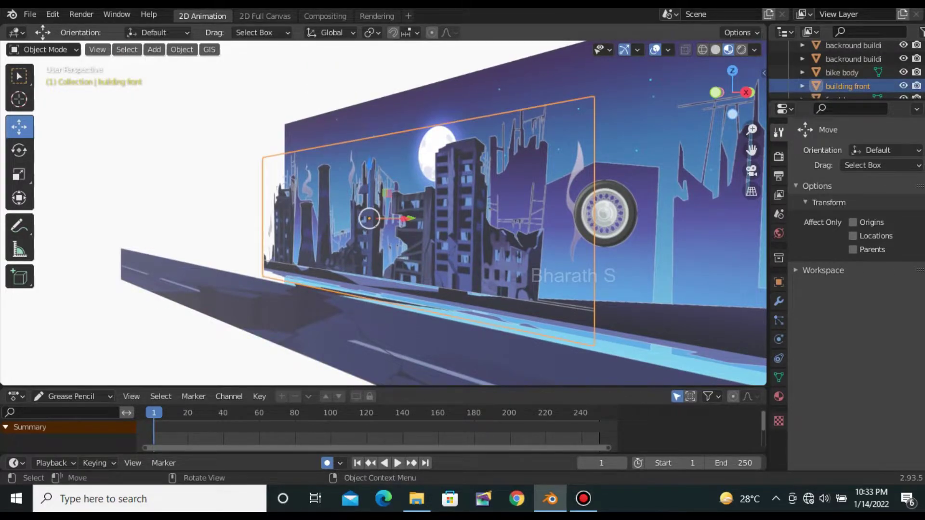
{"action": "key", "text": "g"}
{"action": "key", "text": "z"}
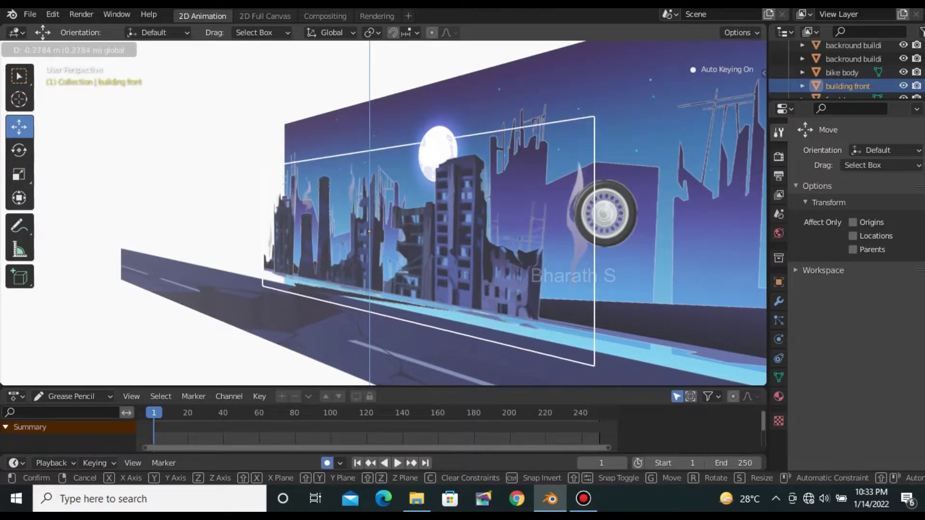
{"action": "key", "text": "Return"}
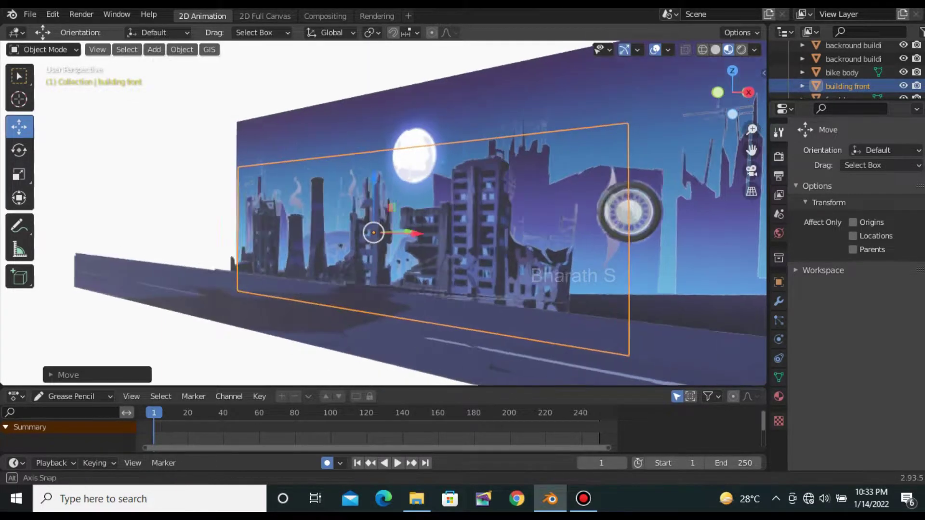
View the scene through the camera and select the road layer
{"action": "middle_click_drag", "start_coordinate": [434, 231], "coordinate": [337, 232]}
{"action": "key", "text": "KP_0"}
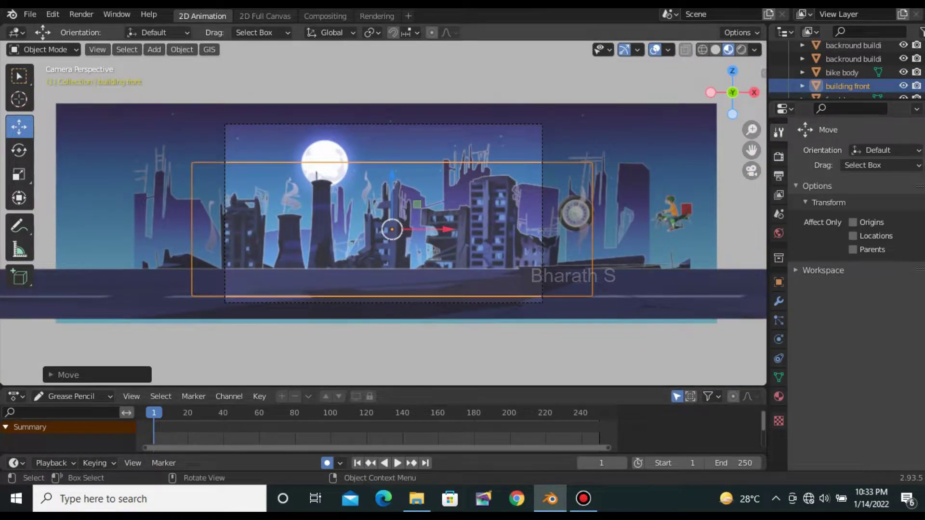
{"action": "scroll", "coordinate": [640, 213], "scroll_direction": "down", "scroll_amount": 2}
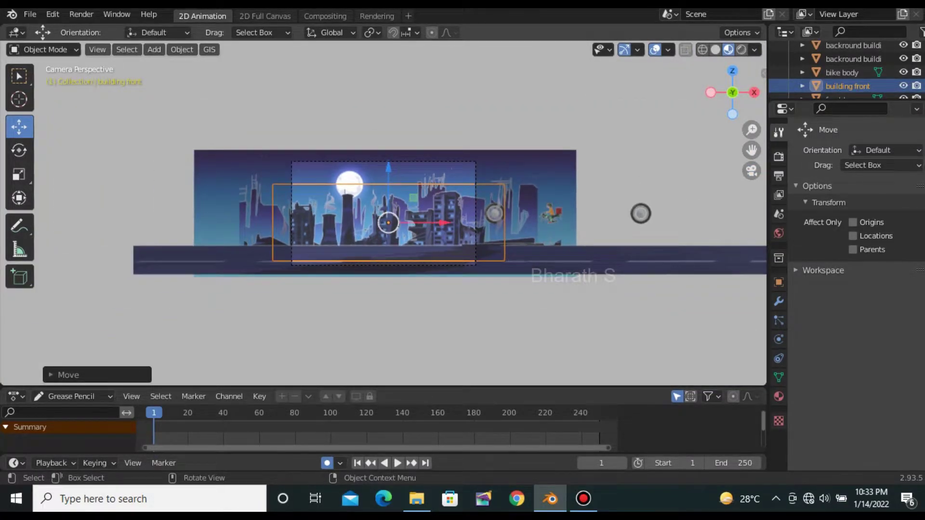
{"action": "scroll", "coordinate": [691, 214], "scroll_direction": "up", "scroll_amount": 1}
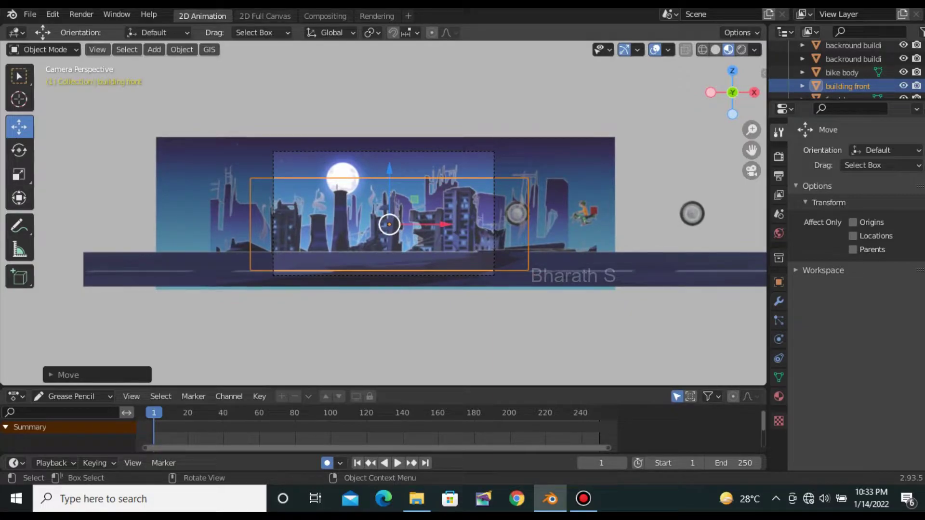
{"action": "left_click", "coordinate": [691, 213]}
Shift the bike body left along X and lower it onto the road along Z
{"action": "left_click", "coordinate": [585, 213]}
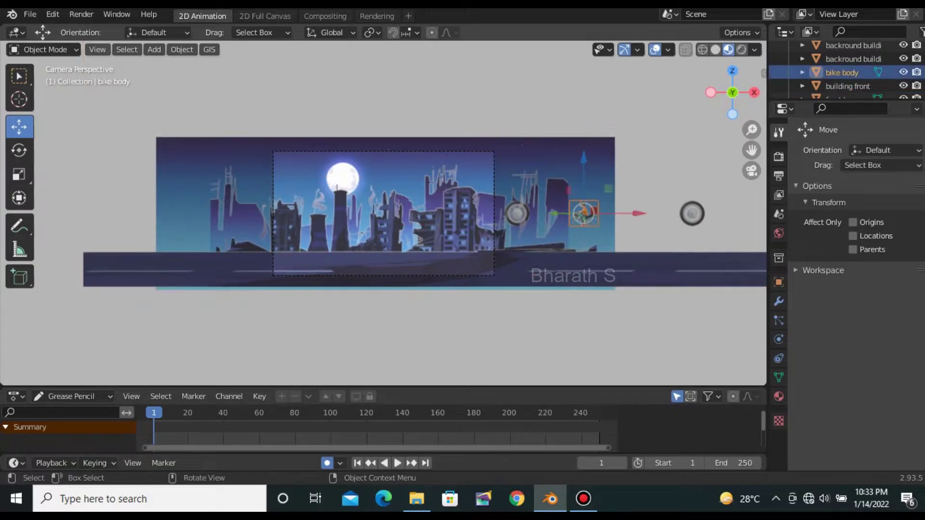
{"action": "key", "text": "g"}
{"action": "key", "text": "x"}
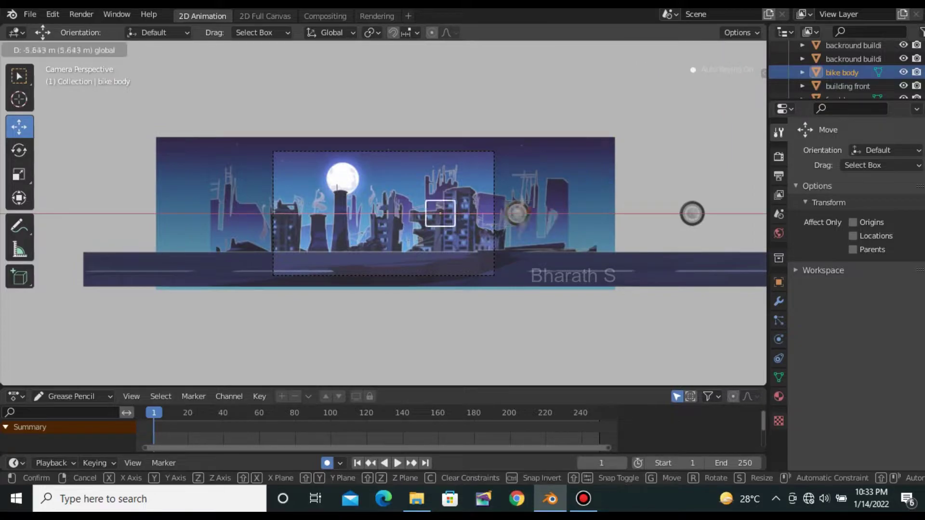
{"action": "left_click", "coordinate": [517, 213]}
{"action": "key", "text": "g"}
{"action": "key", "text": "z"}
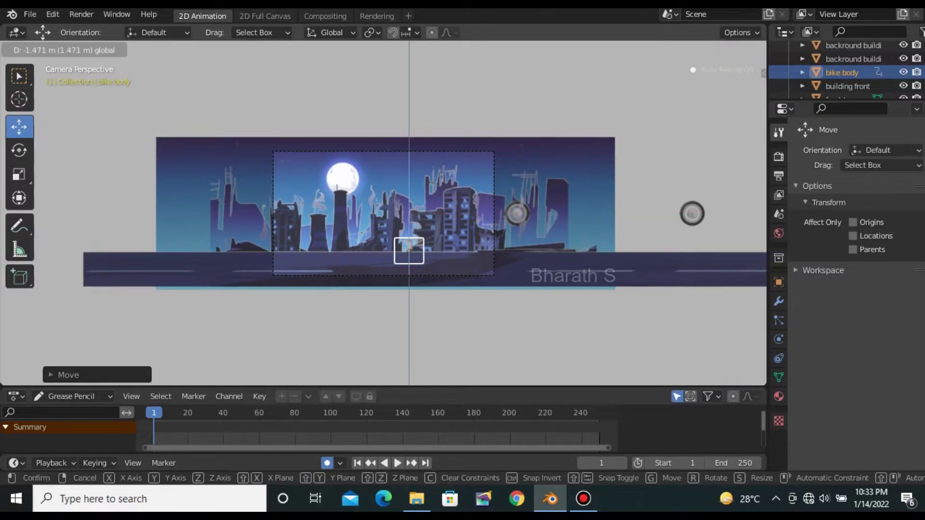
{"action": "key", "text": "Return"}
Enlarge the bike body, shift it in depth along Y and return to camera view
{"action": "scroll", "coordinate": [383, 213], "scroll_direction": "up", "scroll_amount": 2}
{"action": "scroll", "coordinate": [382, 213], "scroll_direction": "up", "scroll_amount": 1}
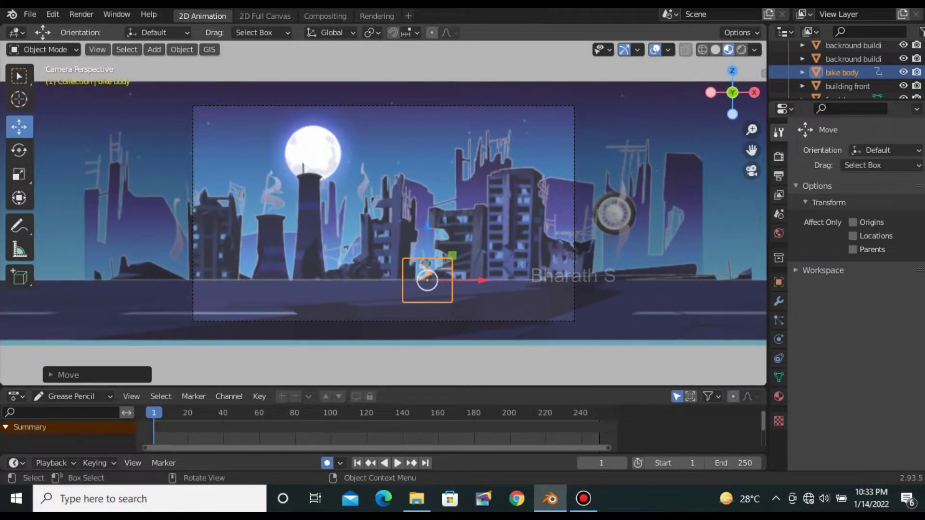
{"action": "key", "text": "s"}
{"action": "left_click", "coordinate": [470, 233]}
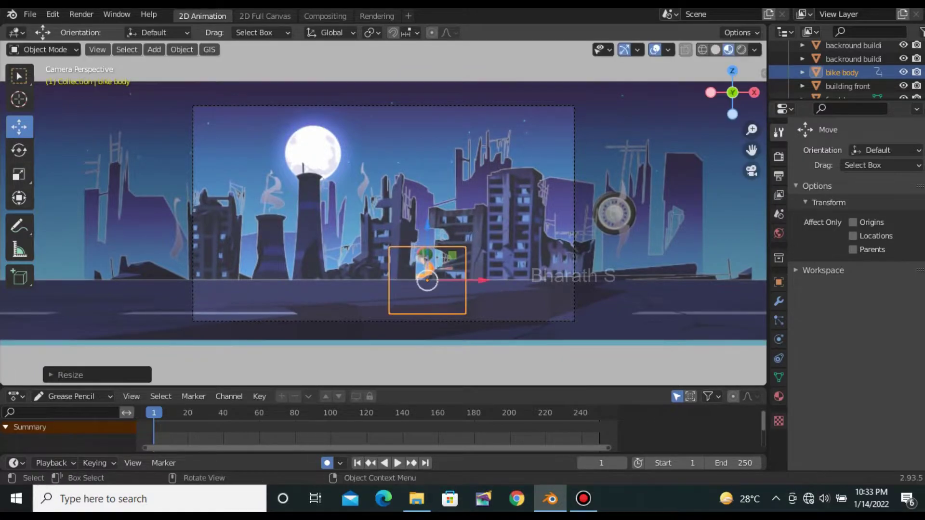
{"action": "scroll", "coordinate": [470, 234], "scroll_direction": "down", "scroll_amount": 3}
{"action": "middle_click_drag", "start_coordinate": [469, 234], "coordinate": [602, 223]}
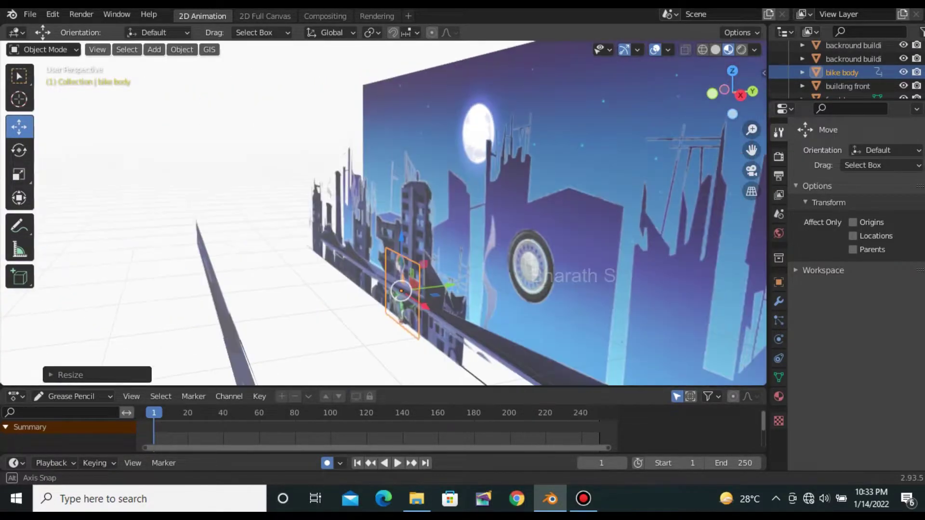
{"action": "key", "text": "g"}
{"action": "key", "text": "y"}
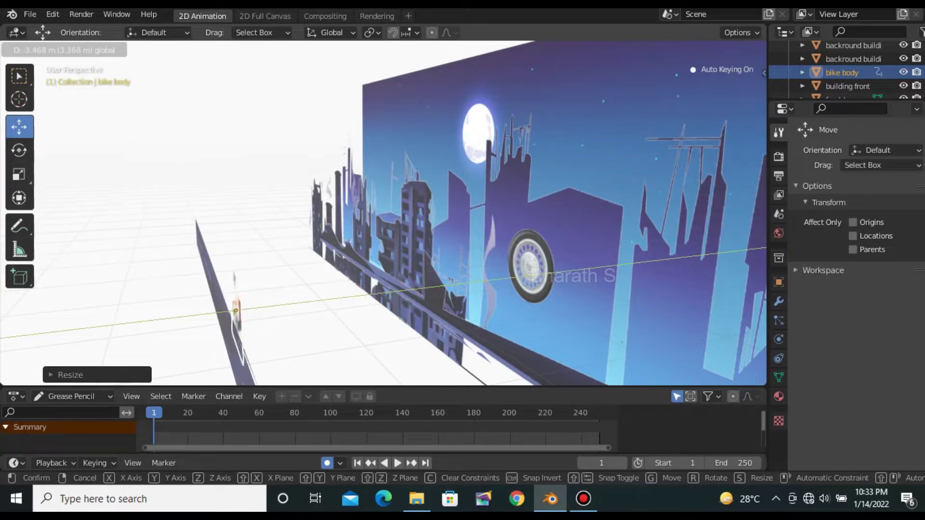
{"action": "key", "text": "Return"}
{"action": "key", "text": "KP_0"}
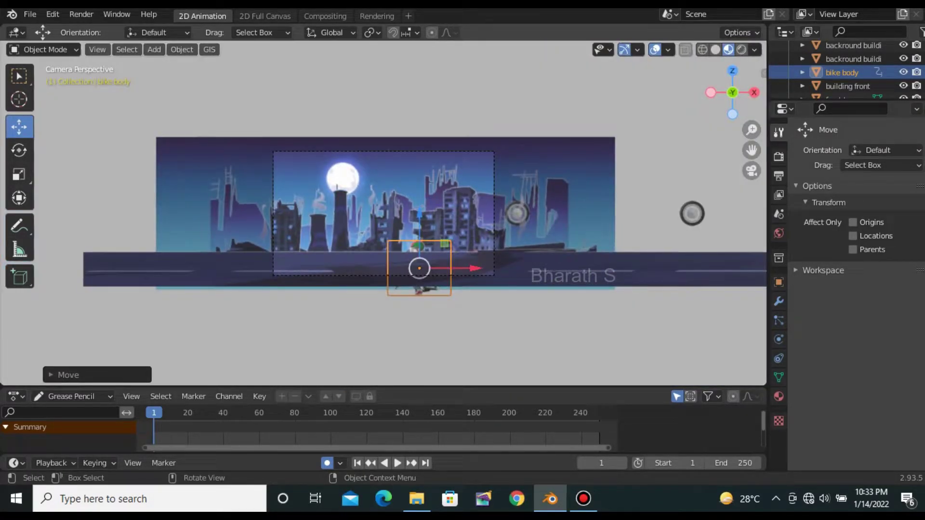
Move the Road layer further left along the X axis
{"action": "left_click", "coordinate": [120, 270]}
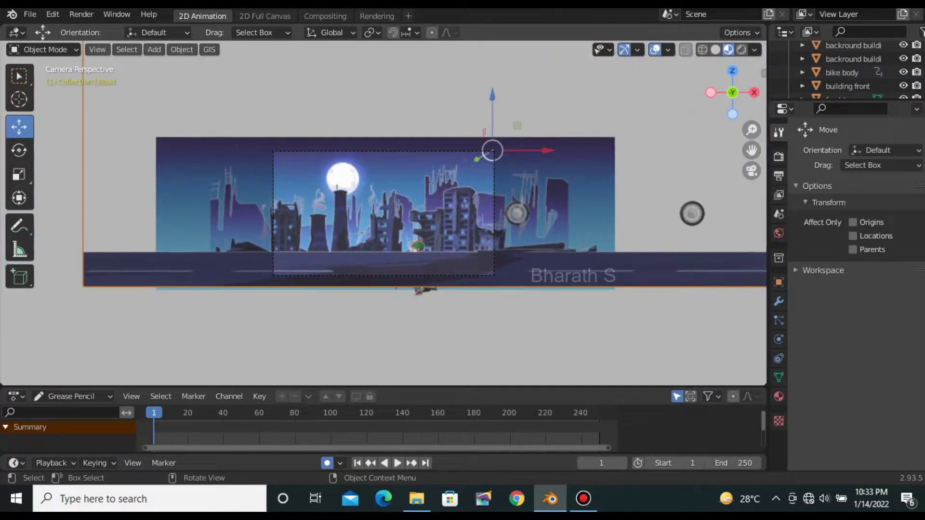
{"action": "scroll", "coordinate": [385, 212], "scroll_direction": "down", "scroll_amount": 3}
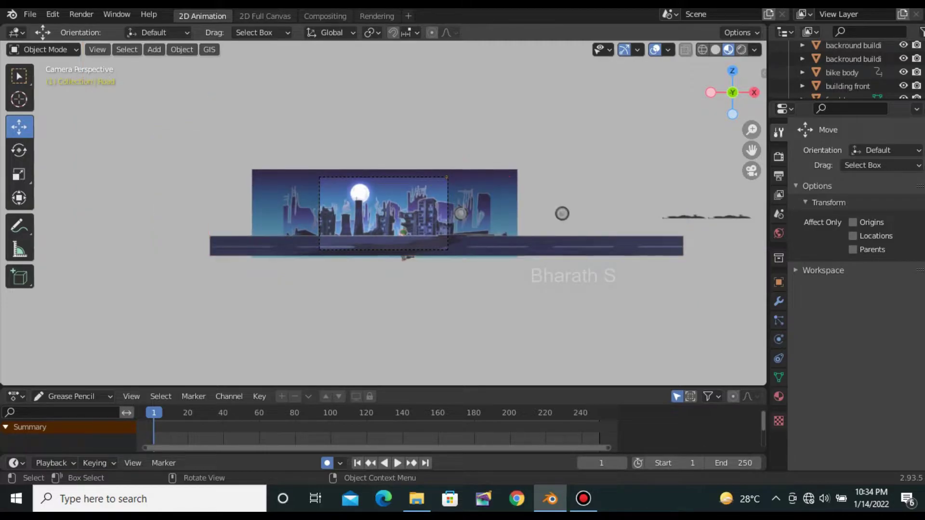
{"action": "key", "text": "g"}
{"action": "key", "text": "x"}
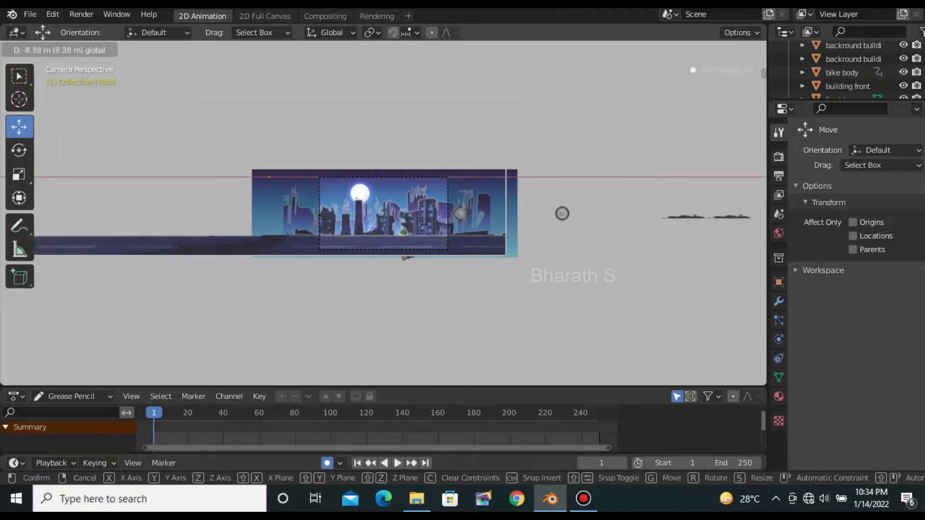
{"action": "key", "text": "Return"}
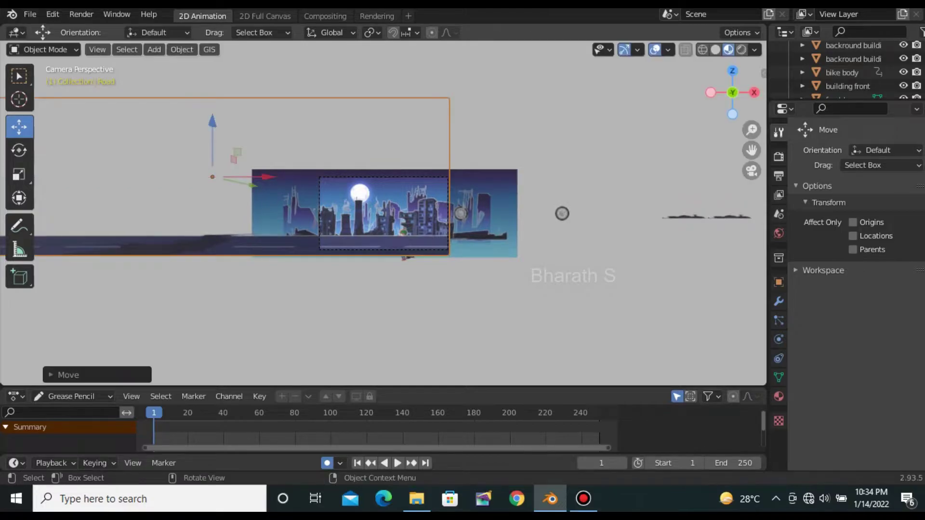
{"action": "scroll", "coordinate": [385, 212], "scroll_direction": "up", "scroll_amount": 1}
Adjust the bike body's depth along Y, then view through the camera again
{"action": "key", "text": "KP_0"}
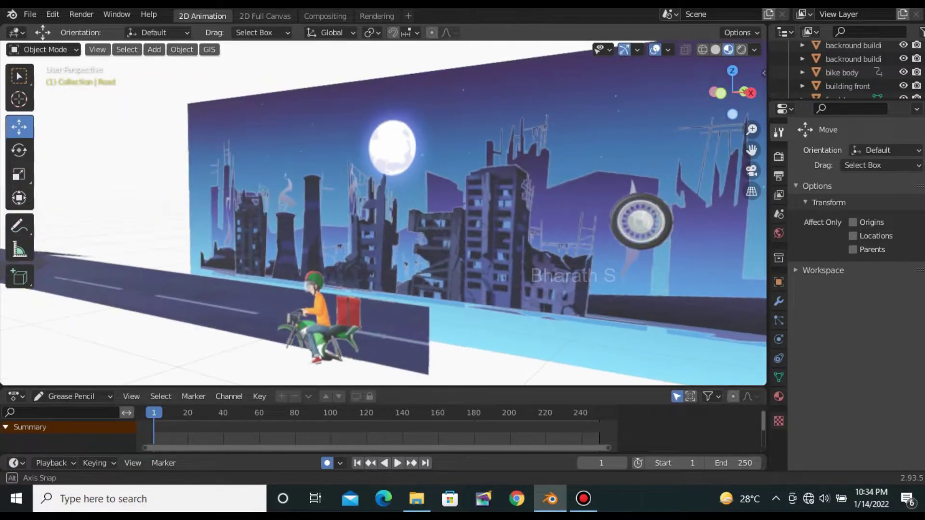
{"action": "scroll", "coordinate": [385, 212], "scroll_direction": "down", "scroll_amount": 8}
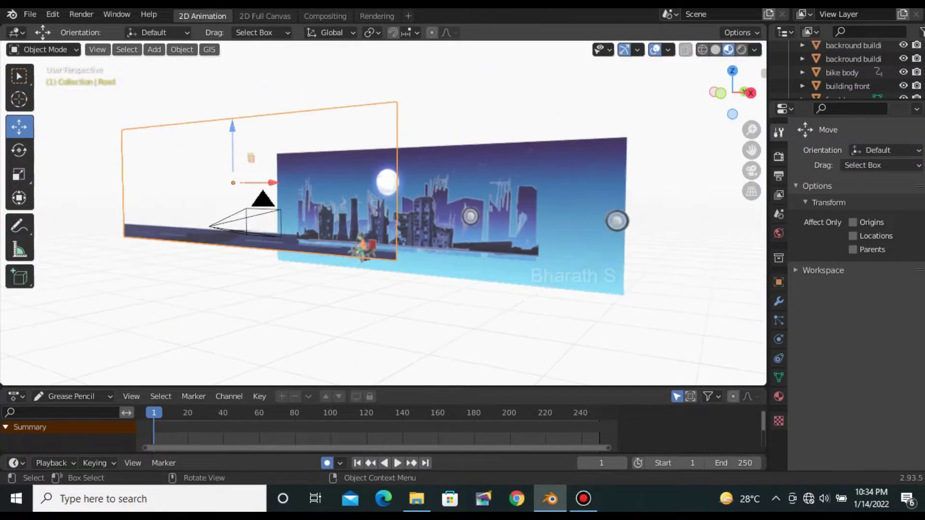
{"action": "middle_click_drag", "start_coordinate": [433, 216], "coordinate": [298, 212]}
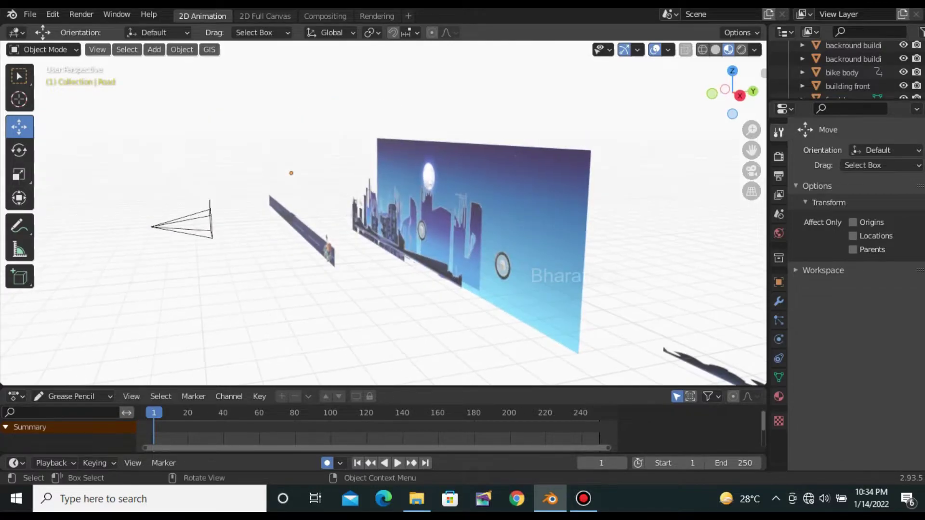
{"action": "left_click", "coordinate": [842, 72]}
{"action": "key", "text": "g"}
{"action": "key", "text": "y"}
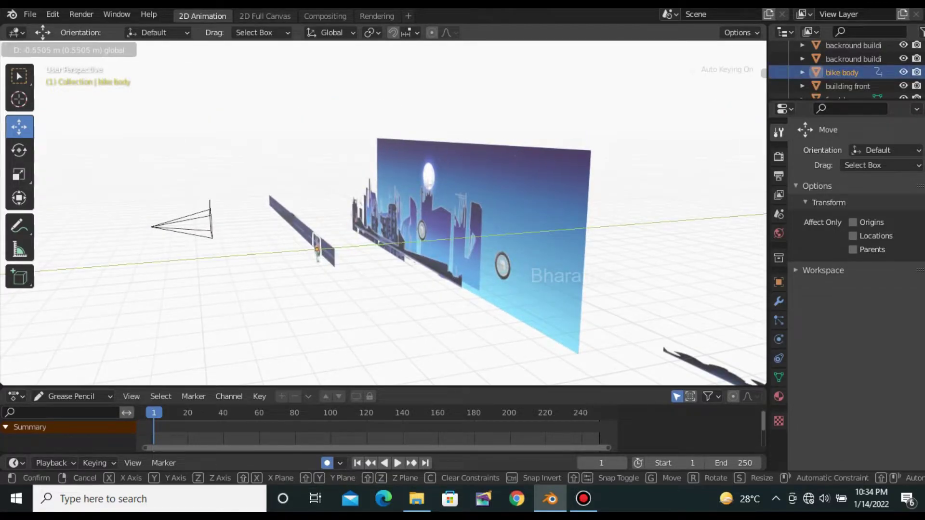
{"action": "key", "text": "Return"}
{"action": "key", "text": "KP_0"}
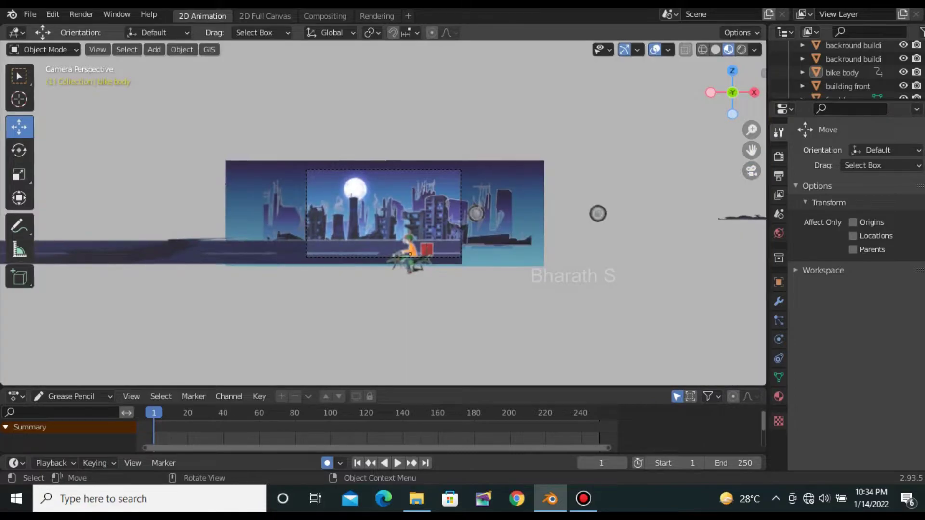
Raise the bike rider onto the road and shrink it to about 0.87 scale
{"action": "left_click", "coordinate": [410, 252]}
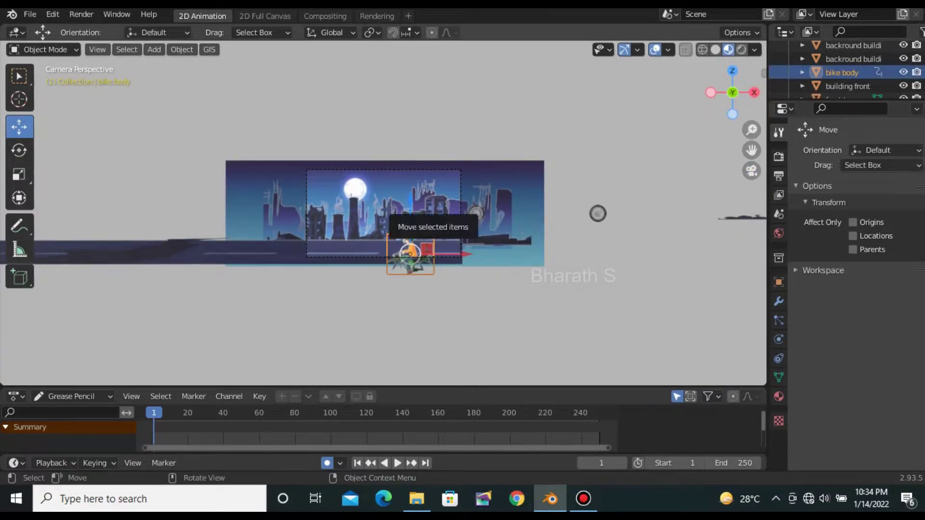
{"action": "left_click_drag", "start_coordinate": [410, 204], "coordinate": [409, 183]}
{"action": "scroll", "coordinate": [409, 192], "scroll_direction": "up", "scroll_amount": 2}
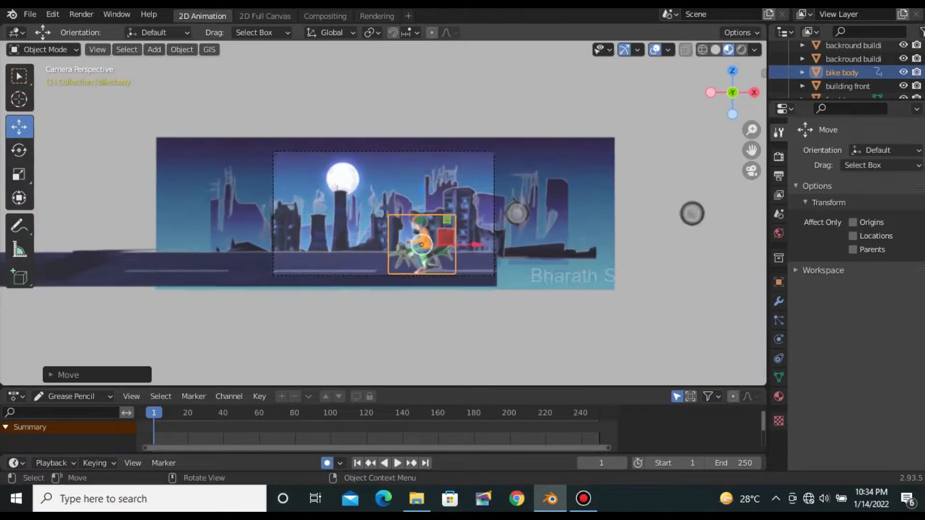
{"action": "scroll", "coordinate": [692, 213], "scroll_direction": "up", "scroll_amount": 2}
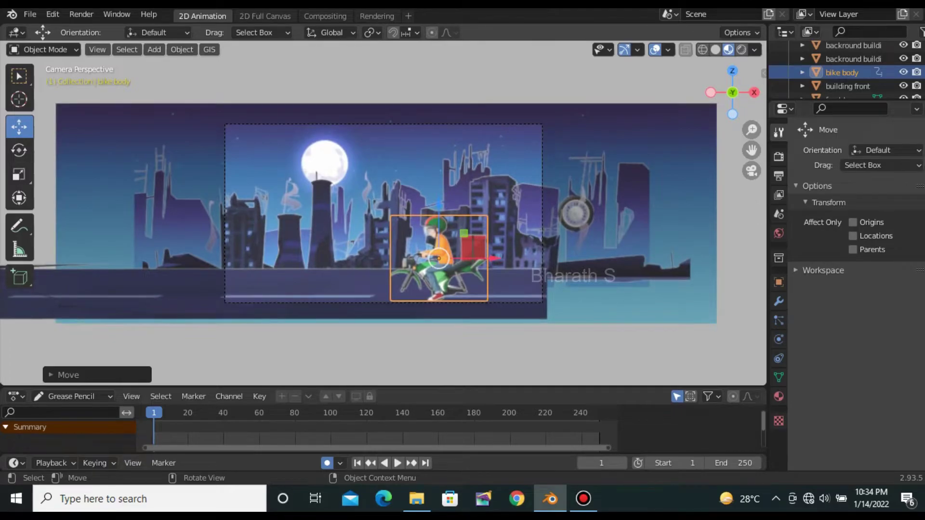
{"action": "key", "text": "s"}
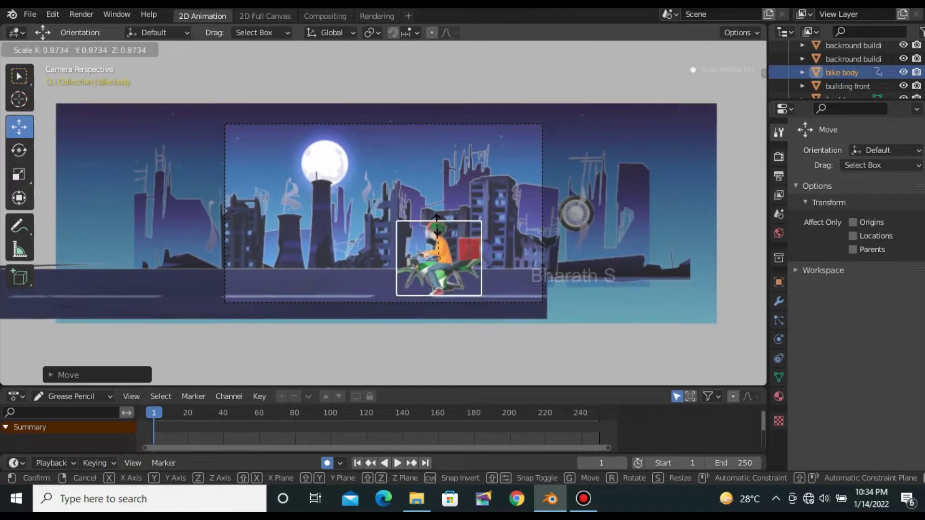
{"action": "left_click", "coordinate": [437, 223]}
{"action": "scroll", "coordinate": [848, 67], "scroll_direction": "down", "scroll_amount": 3}
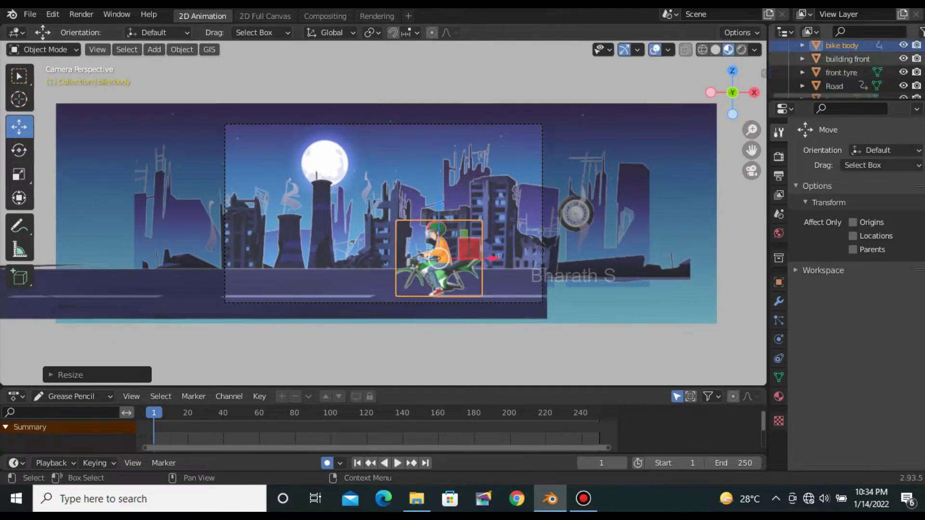
{"action": "scroll", "coordinate": [848, 68], "scroll_direction": "down", "scroll_amount": 2}
{"action": "scroll", "coordinate": [641, 213], "scroll_direction": "down", "scroll_amount": 1}
{"action": "scroll", "coordinate": [641, 214], "scroll_direction": "down", "scroll_amount": 2}
Move the front tyre left and raise it slightly using the gizmo
{"action": "left_click", "coordinate": [641, 214]}
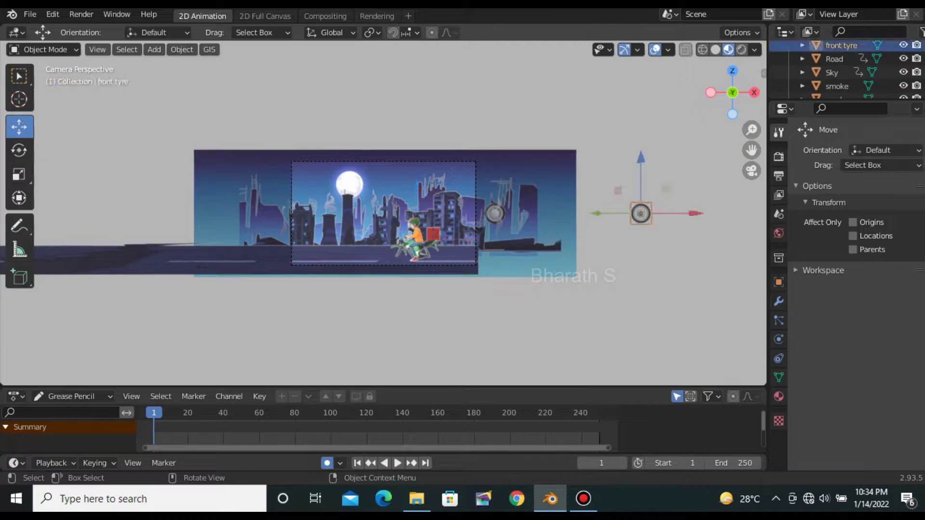
{"action": "left_click_drag", "start_coordinate": [640, 214], "coordinate": [574, 214]}
{"action": "middle_click_drag", "start_coordinate": [574, 213], "coordinate": [482, 241]}
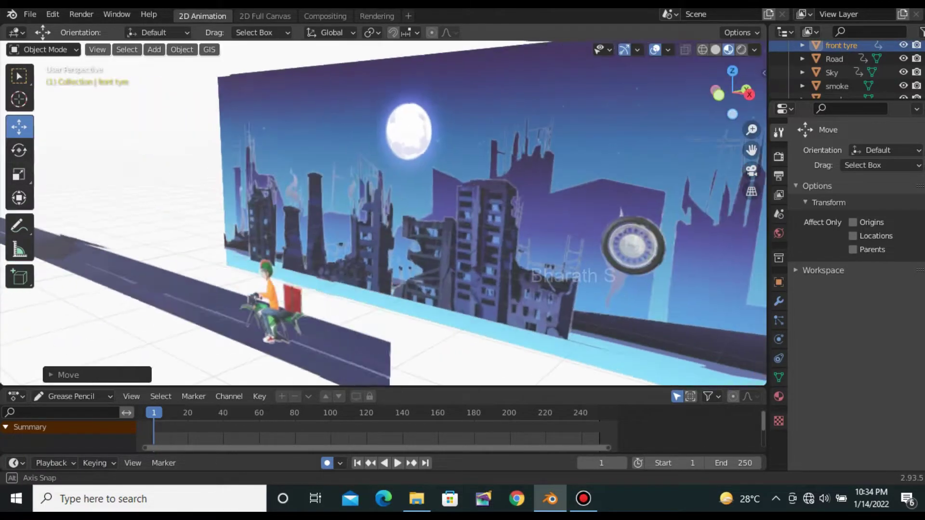
{"action": "scroll", "coordinate": [600, 226], "scroll_direction": "down", "scroll_amount": 2}
{"action": "left_click_drag", "start_coordinate": [599, 227], "coordinate": [368, 273]}
{"action": "middle_click_drag", "start_coordinate": [368, 272], "coordinate": [347, 268]}
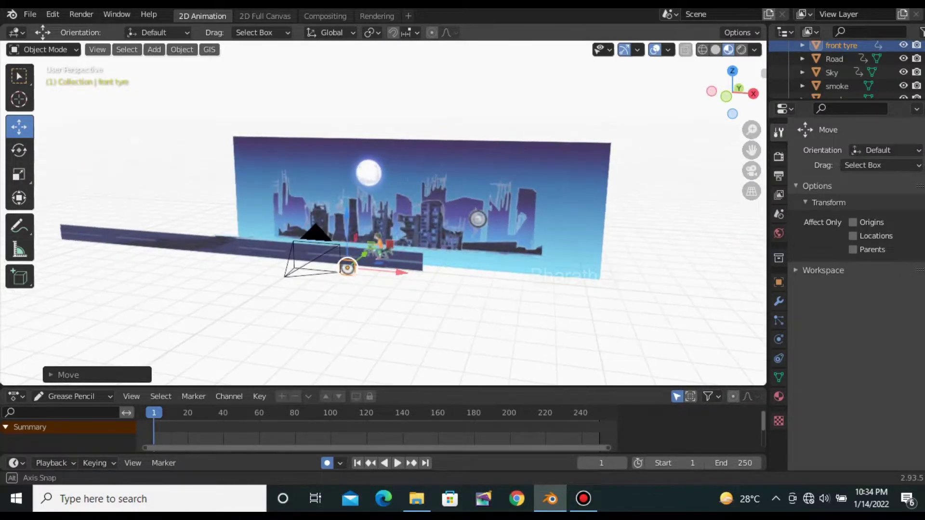
{"action": "left_click_drag", "start_coordinate": [346, 258], "coordinate": [347, 252]}
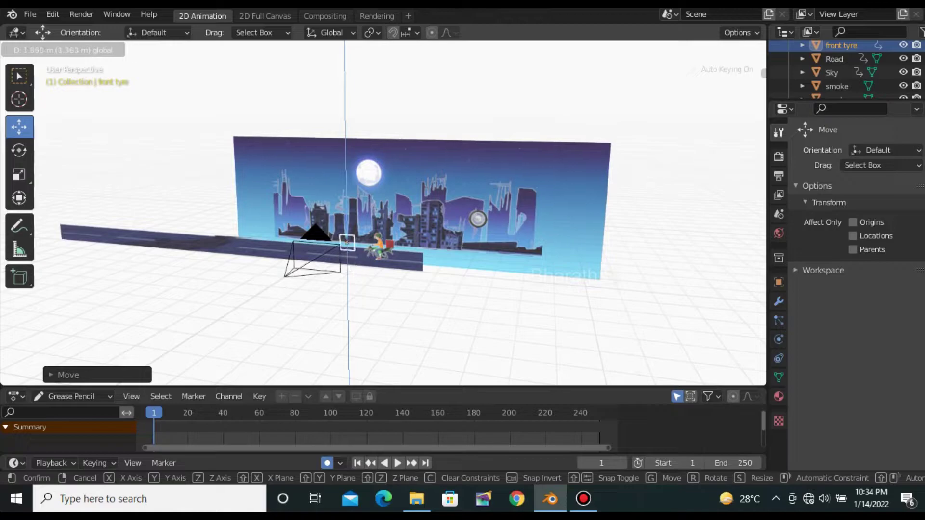
Slide the front tyre along X and move it back in depth along Y
{"action": "left_click", "coordinate": [347, 242]}
{"action": "scroll", "coordinate": [347, 242], "scroll_direction": "up", "scroll_amount": 4}
{"action": "scroll", "coordinate": [346, 243], "scroll_direction": "down", "scroll_amount": 1}
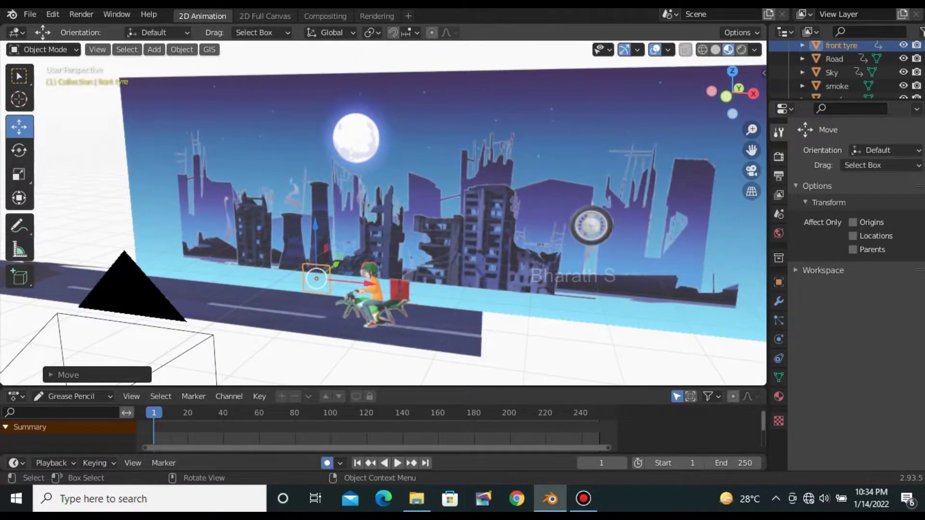
{"action": "left_click_drag", "start_coordinate": [368, 283], "coordinate": [379, 284]}
{"action": "left_click", "coordinate": [358, 266]}
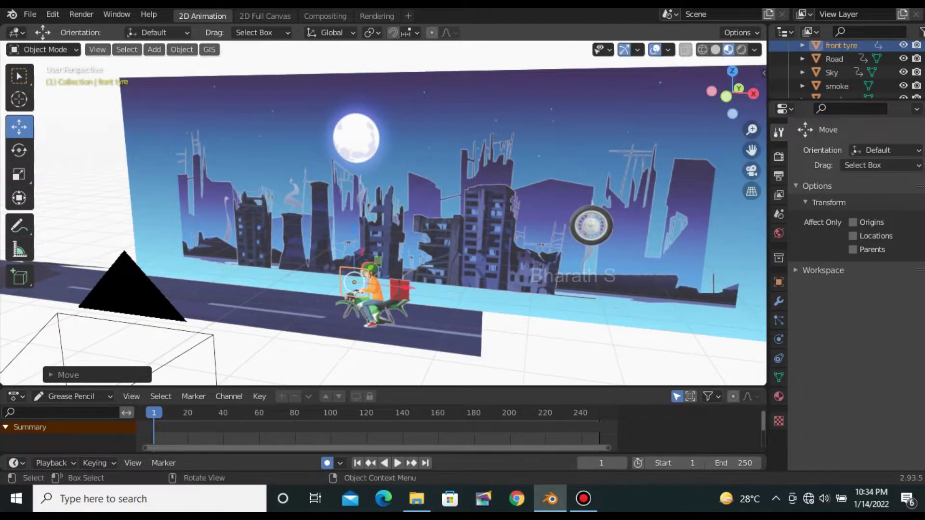
{"action": "middle_click_drag", "start_coordinate": [358, 266], "coordinate": [427, 280]}
{"action": "left_click_drag", "start_coordinate": [462, 275], "coordinate": [443, 278]}
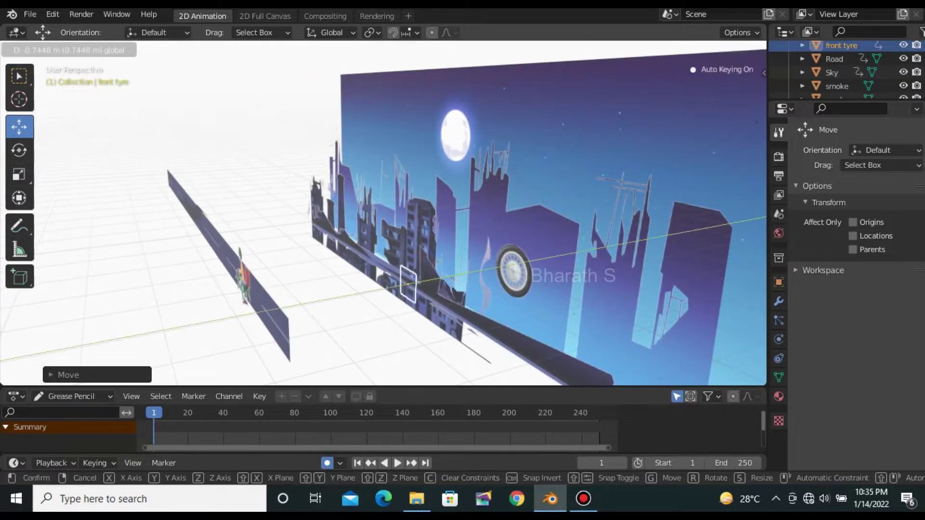
{"action": "key", "text": "Return"}
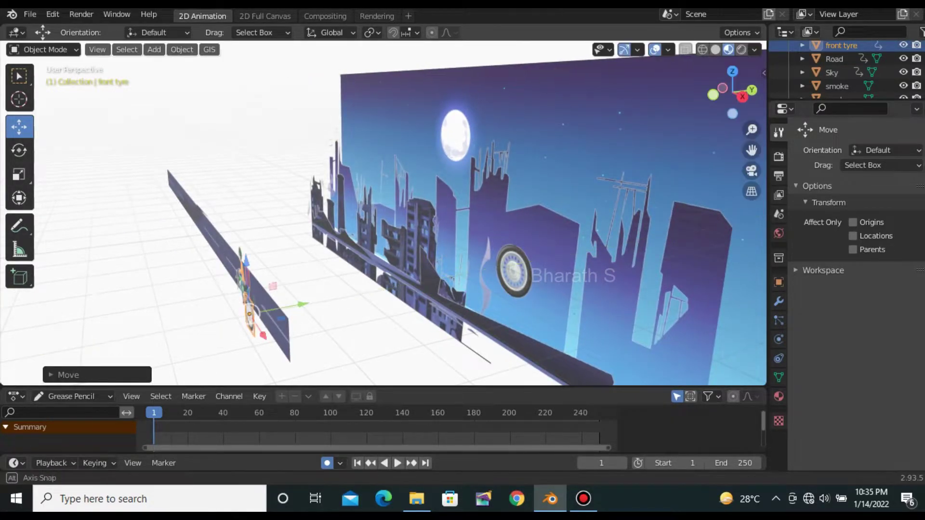
Push the front tyre further along Y, toward the bike, and shrink it to about half
{"action": "middle_click_drag", "start_coordinate": [385, 216], "coordinate": [433, 222]}
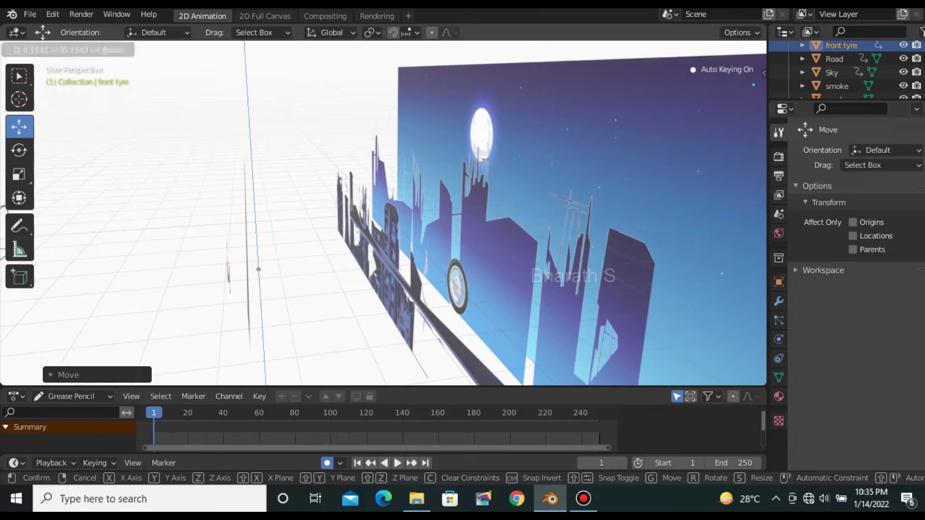
{"action": "left_click_drag", "start_coordinate": [282, 269], "coordinate": [269, 260]}
{"action": "key", "text": "Return"}
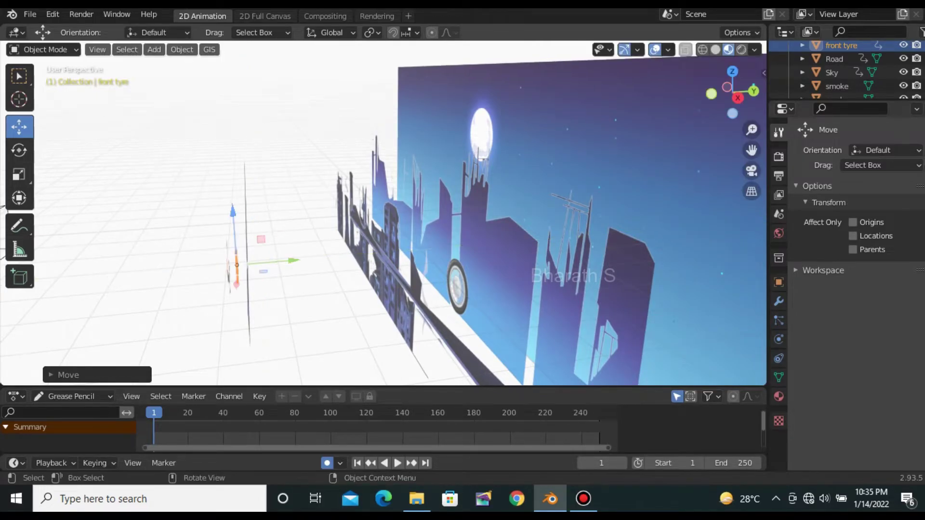
{"action": "middle_click_drag", "start_coordinate": [385, 216], "coordinate": [482, 222]}
{"action": "left_click_drag", "start_coordinate": [263, 287], "coordinate": [328, 291]}
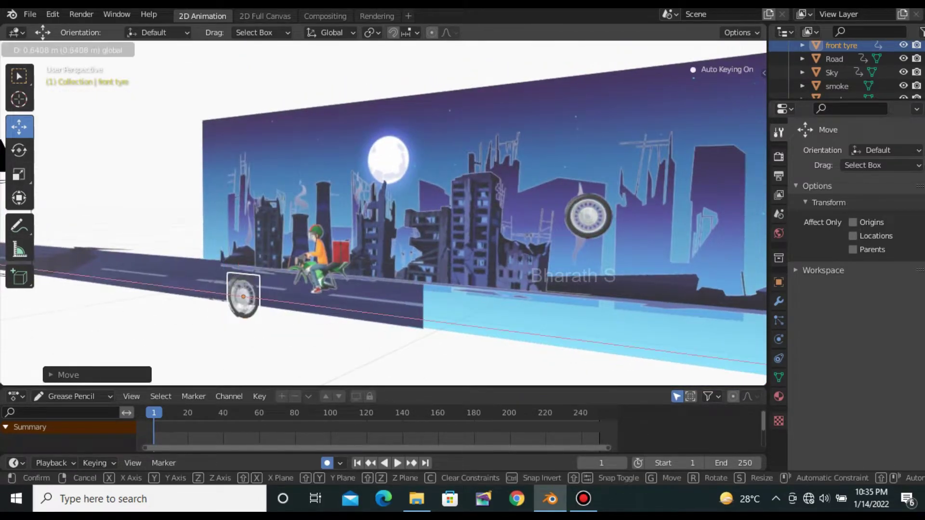
{"action": "middle_click_drag", "start_coordinate": [386, 217], "coordinate": [434, 226]}
{"action": "key", "text": "s"}
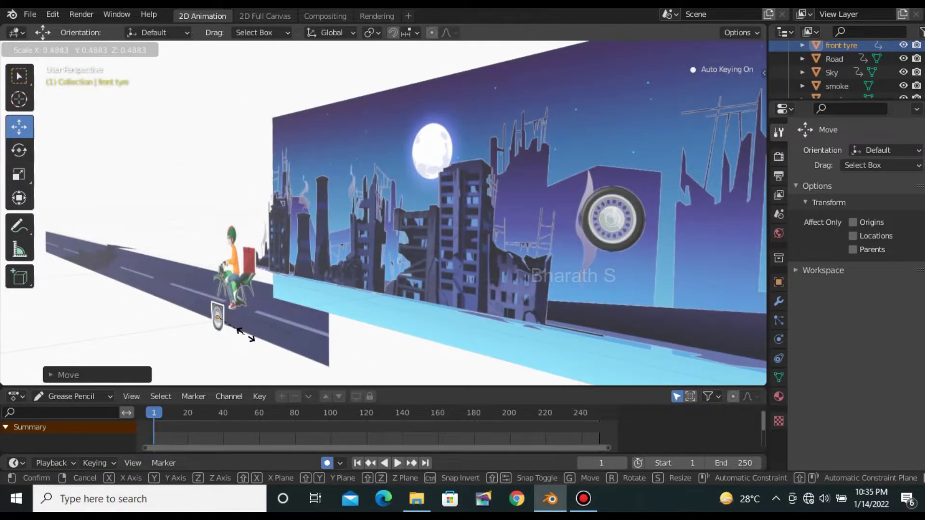
{"action": "left_click", "coordinate": [246, 333]}
In camera view, place the front tyre on the front wheel, shrink it and nudge along X
{"action": "key", "text": "KP_0"}
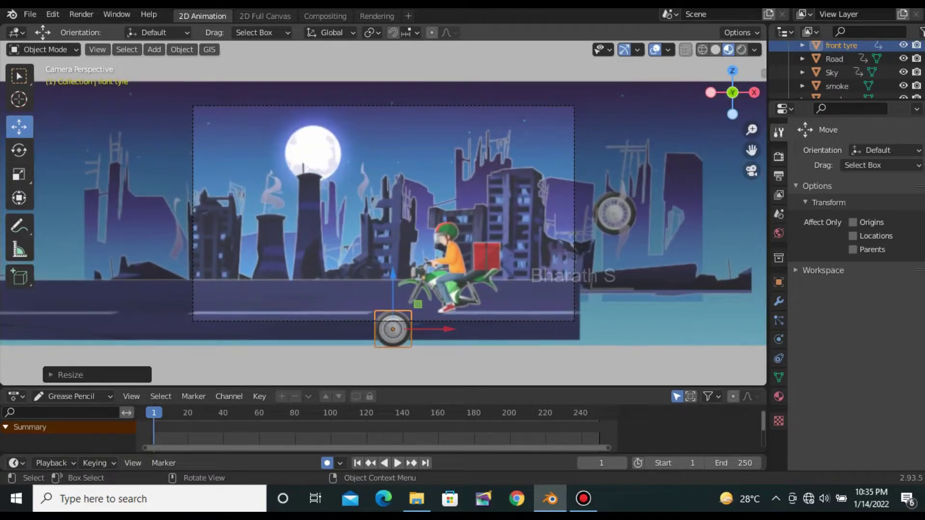
{"action": "mouse_move", "coordinate": [417, 304]}
{"action": "left_mouse_down"}
{"action": "mouse_move", "coordinate": [440, 274]}
{"action": "mouse_move", "coordinate": [409, 303]}
{"action": "left_mouse_up"}
{"action": "key", "text": "s"}
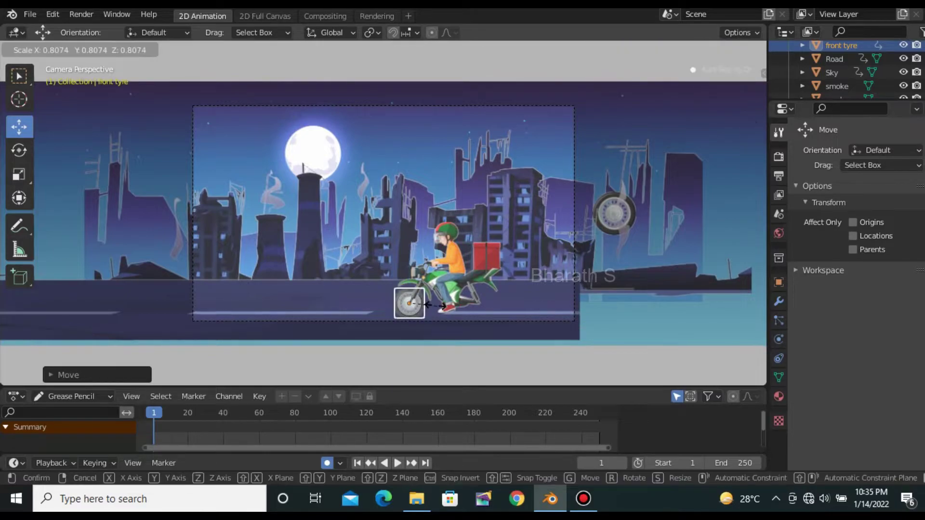
{"action": "left_click", "coordinate": [447, 308]}
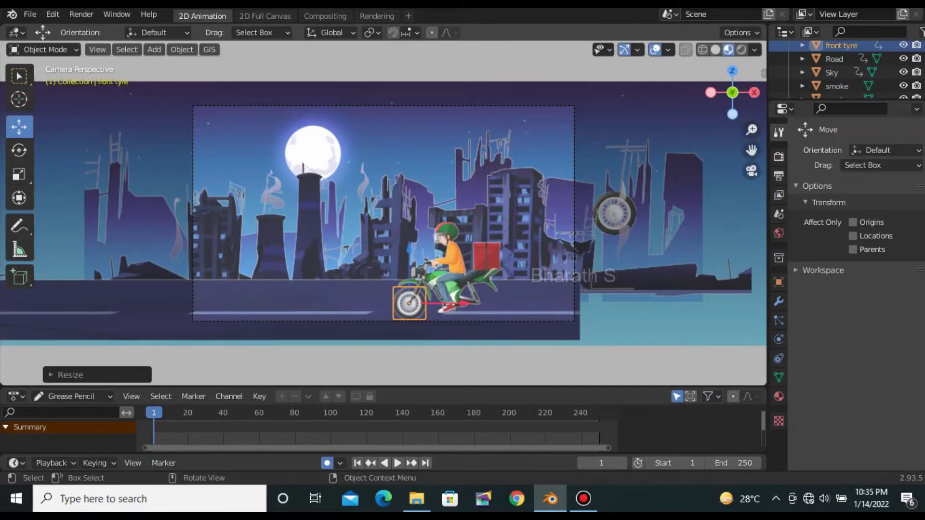
{"action": "scroll", "coordinate": [447, 308], "scroll_direction": "up", "scroll_amount": 2}
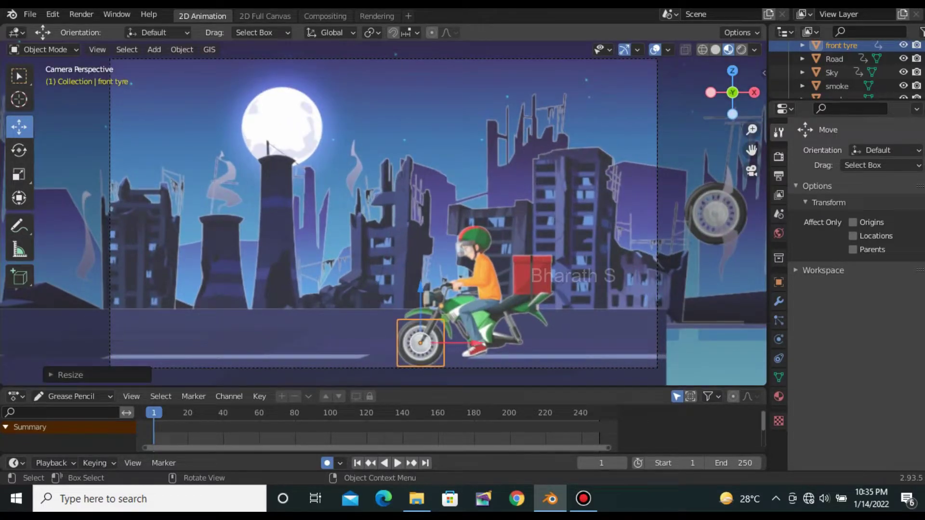
{"action": "key", "text": "g"}
{"action": "key", "text": "x"}
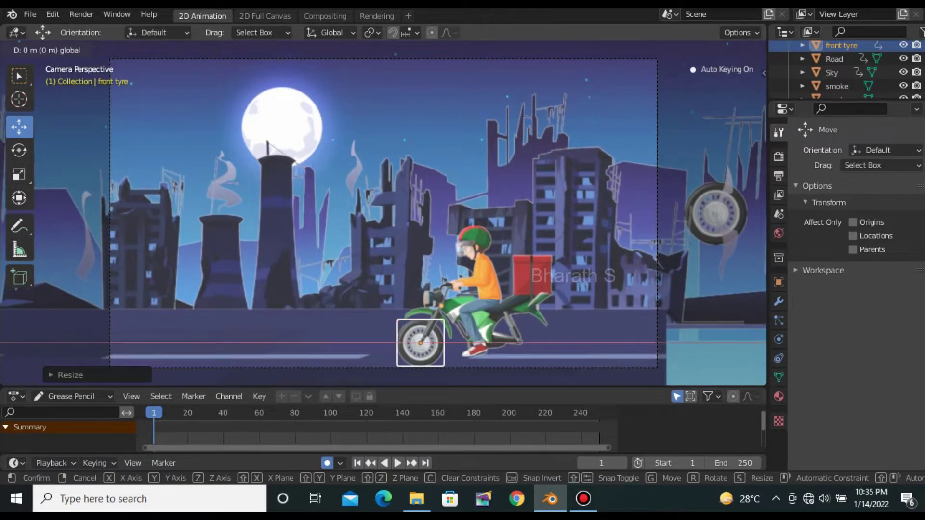
{"action": "key", "text": "Return"}
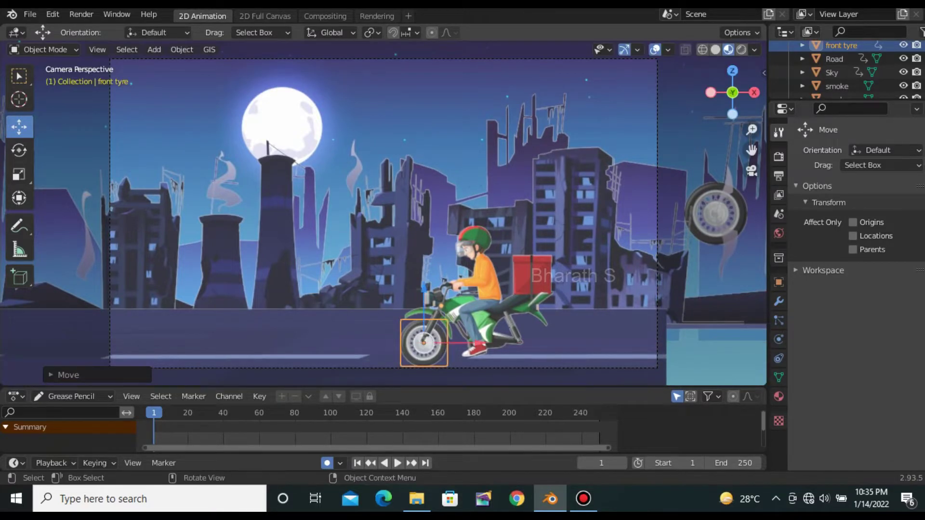
Nudge the front tyre up along Z to sit on the wheel, then orbit out
{"action": "key", "text": "g"}
{"action": "key", "text": "z"}
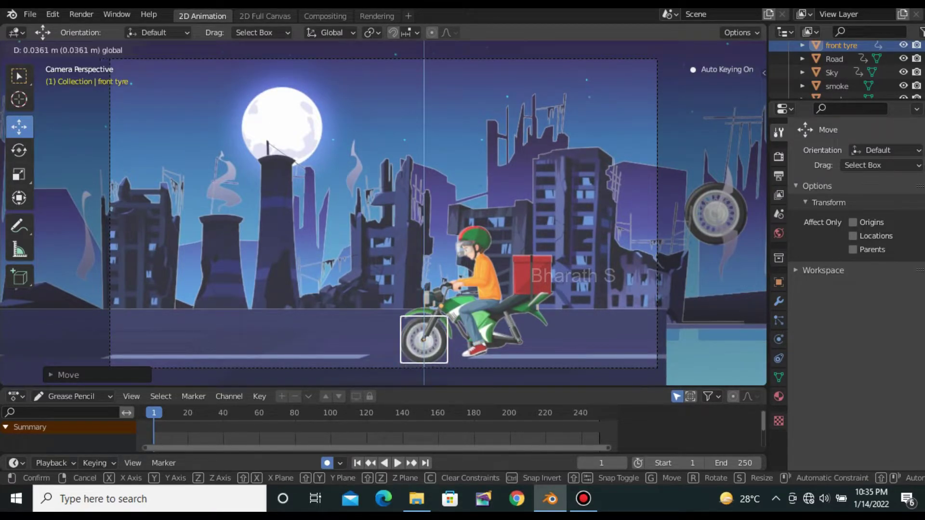
{"action": "key", "text": "Return"}
{"action": "scroll", "coordinate": [386, 212], "scroll_direction": "down", "scroll_amount": 2}
{"action": "scroll", "coordinate": [385, 212], "scroll_direction": "down", "scroll_amount": 2}
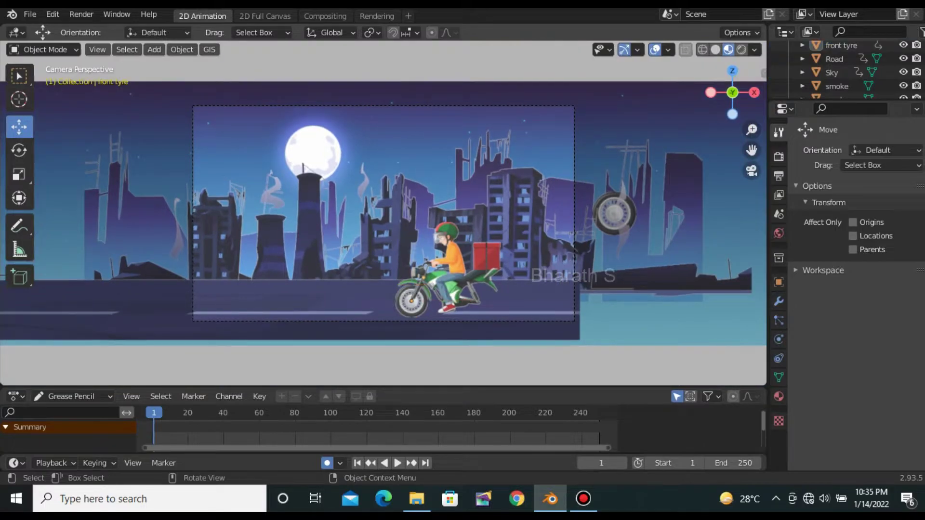
{"action": "middle_click_drag", "start_coordinate": [386, 212], "coordinate": [207, 212]}
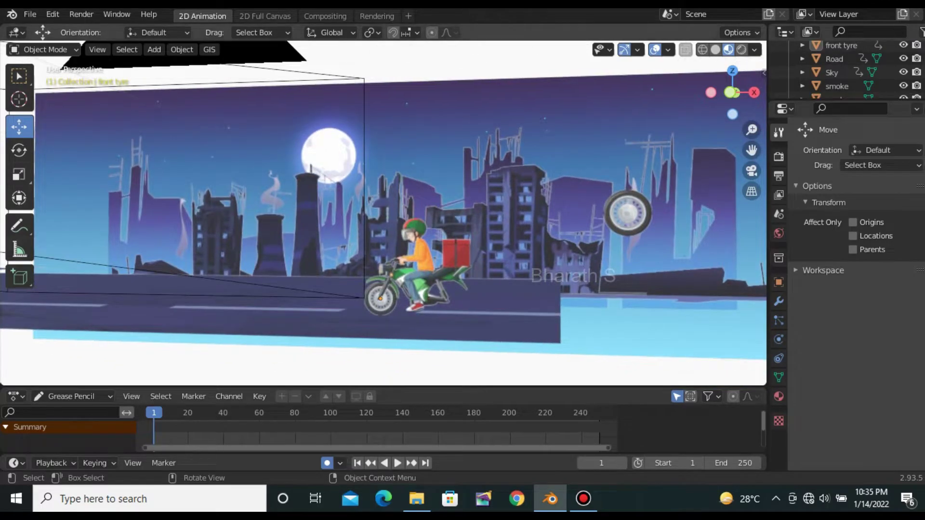
Duplicate the front tyre as front tyre.001 and place it on the rear wheel
{"action": "left_click", "coordinate": [381, 297]}
{"action": "key", "text": "shift+d"}
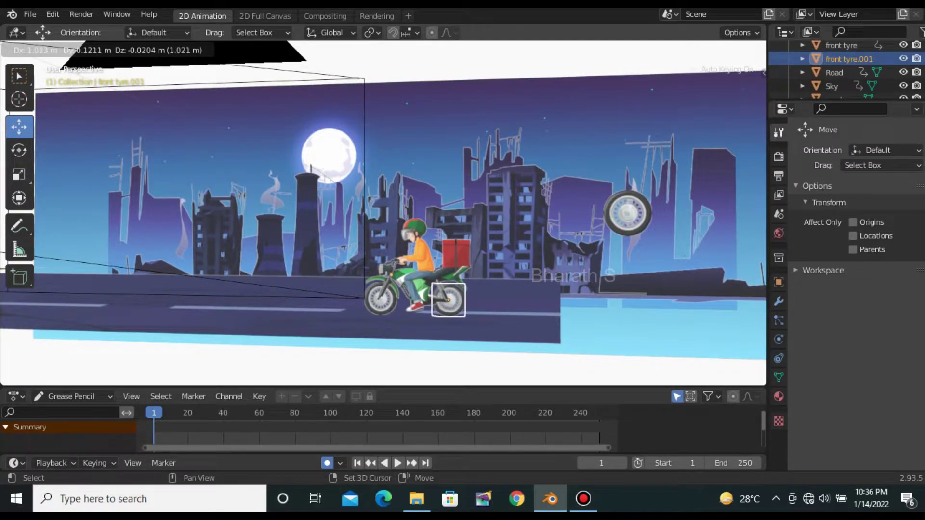
{"action": "left_click", "coordinate": [448, 300]}
{"action": "key", "text": "alt+a"}
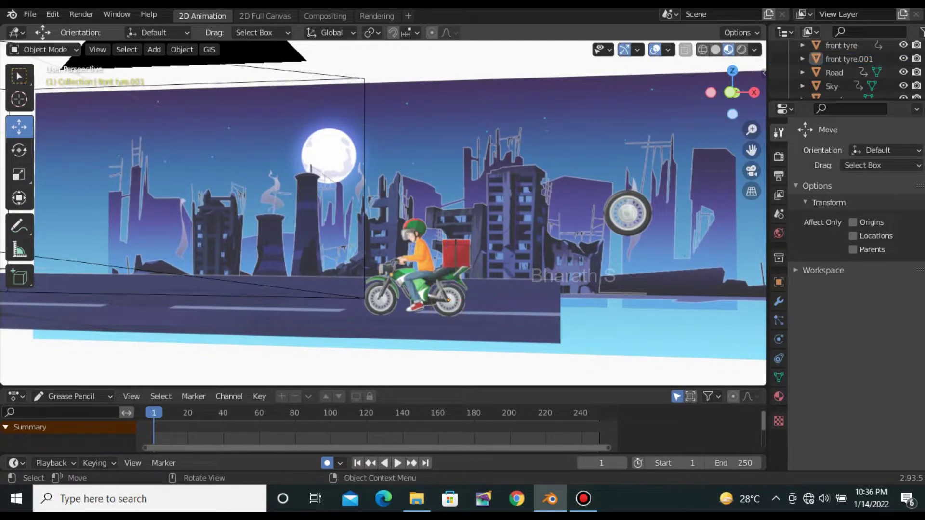
{"action": "scroll", "coordinate": [384, 213], "scroll_direction": "up", "scroll_amount": 3}
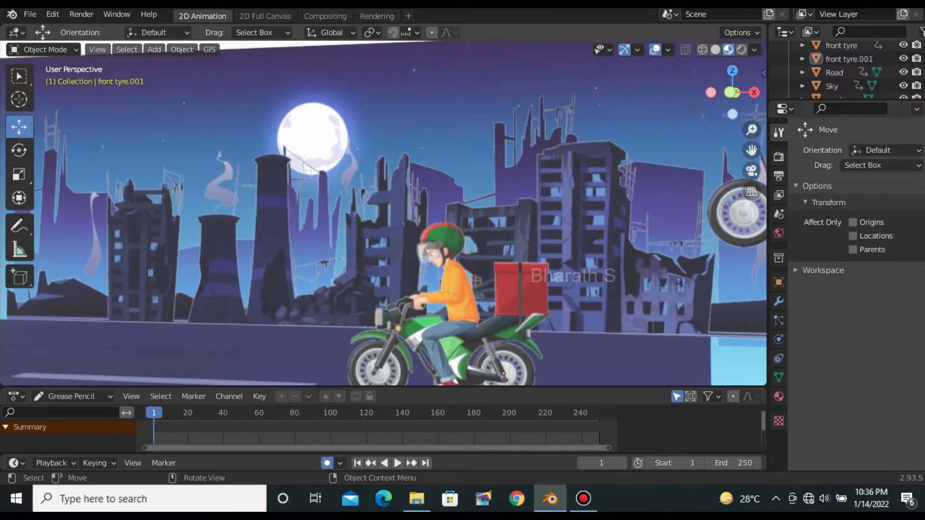
{"action": "scroll", "coordinate": [383, 213], "scroll_direction": "down", "scroll_amount": 6}
Delete the old back tyre object and view the scene through the camera
{"action": "left_click", "coordinate": [338, 280]}
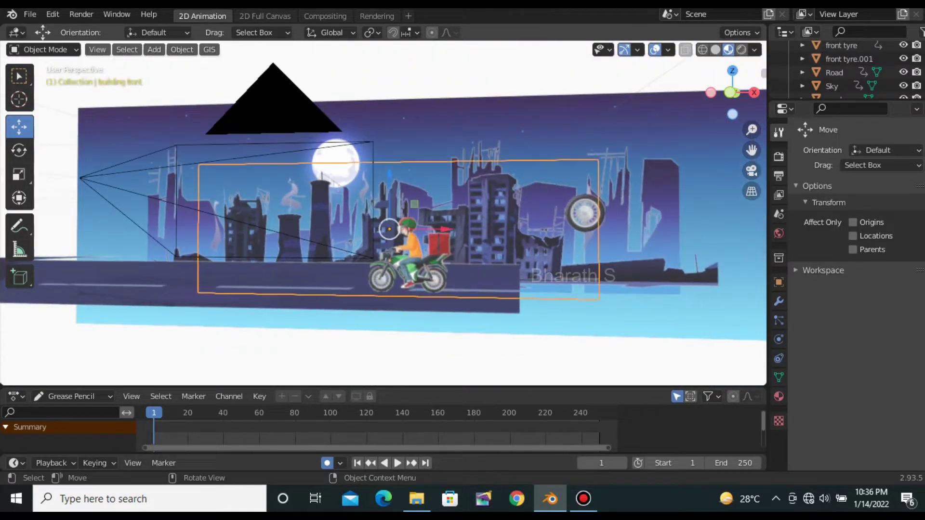
{"action": "scroll", "coordinate": [847, 68], "scroll_direction": "up", "scroll_amount": 2}
{"action": "scroll", "coordinate": [847, 67], "scroll_direction": "up", "scroll_amount": 2}
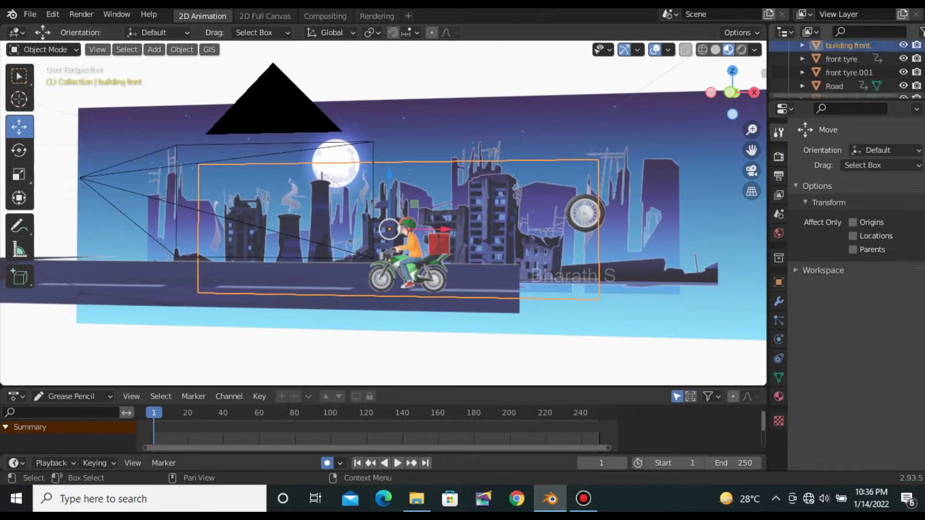
{"action": "scroll", "coordinate": [847, 68], "scroll_direction": "up", "scroll_amount": 2}
{"action": "left_click", "coordinate": [841, 45]}
{"action": "key", "text": "Delete"}
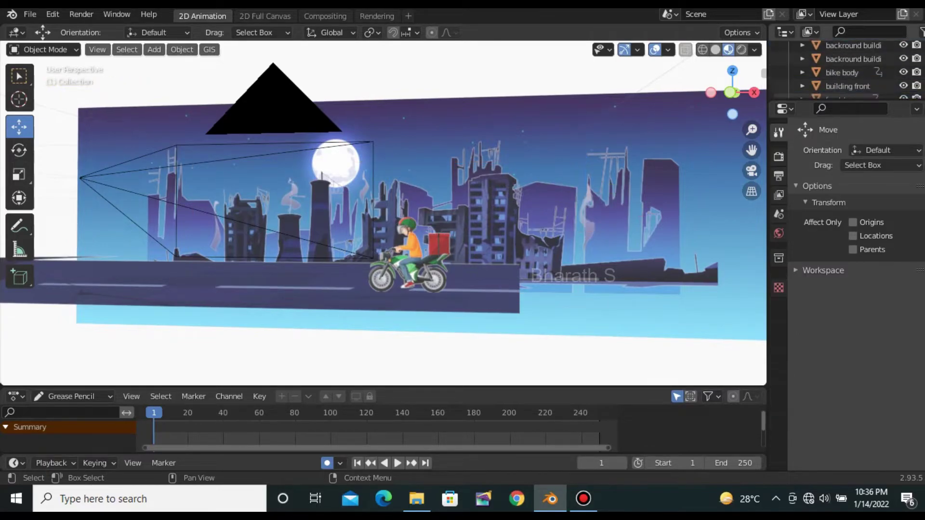
{"action": "scroll", "coordinate": [385, 217], "scroll_direction": "down", "scroll_amount": 2}
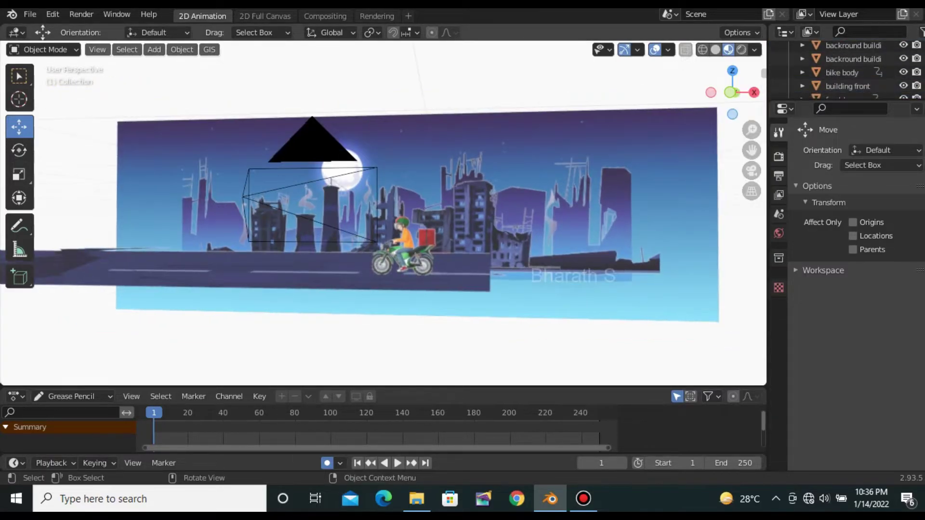
{"action": "middle_click_drag", "start_coordinate": [386, 217], "coordinate": [366, 212]}
{"action": "scroll", "coordinate": [385, 217], "scroll_direction": "up", "scroll_amount": 2}
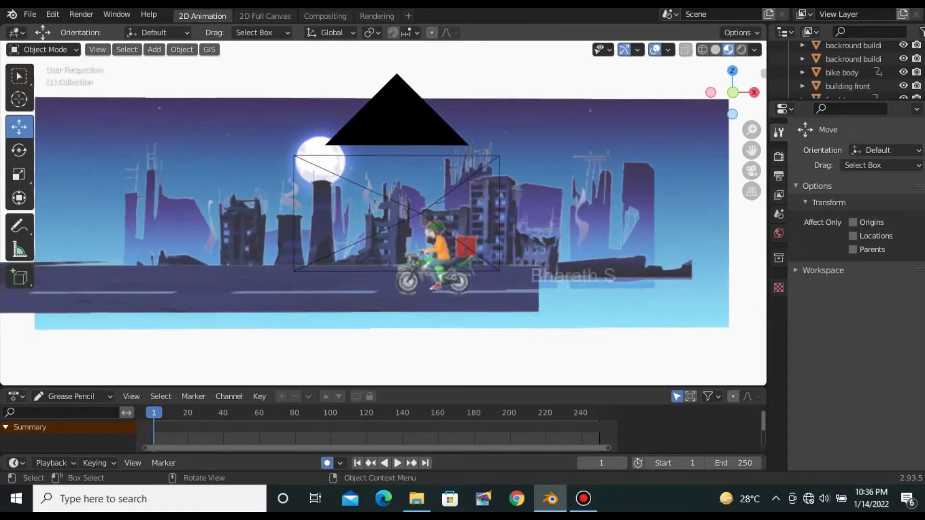
{"action": "key", "text": "KP_0"}
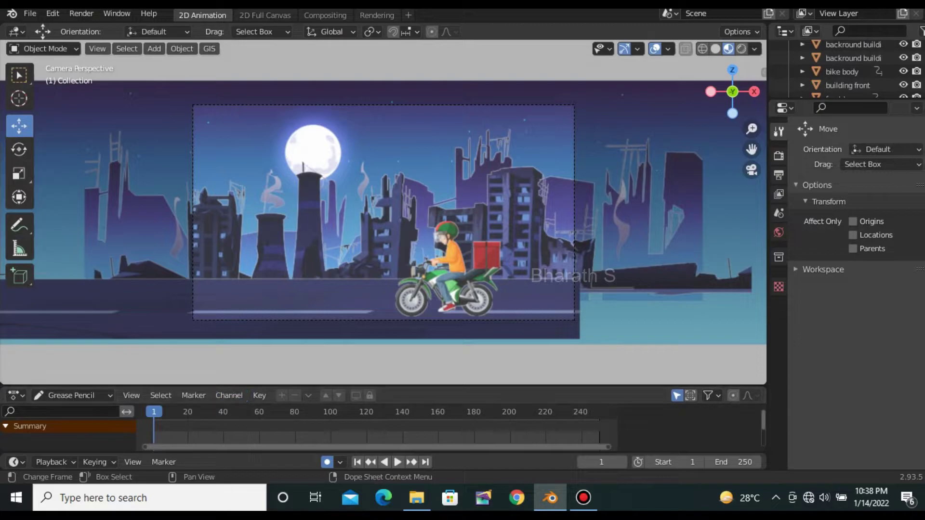
Enlarge the timeline and insert a location keyframe on the Sky layer
{"action": "key", "text": "g"}
{"action": "left_click_drag", "start_coordinate": [386, 384], "coordinate": [385, 359]}
{"action": "scroll", "coordinate": [847, 68], "scroll_direction": "down", "scroll_amount": 2}
{"action": "scroll", "coordinate": [848, 67], "scroll_direction": "down", "scroll_amount": 2}
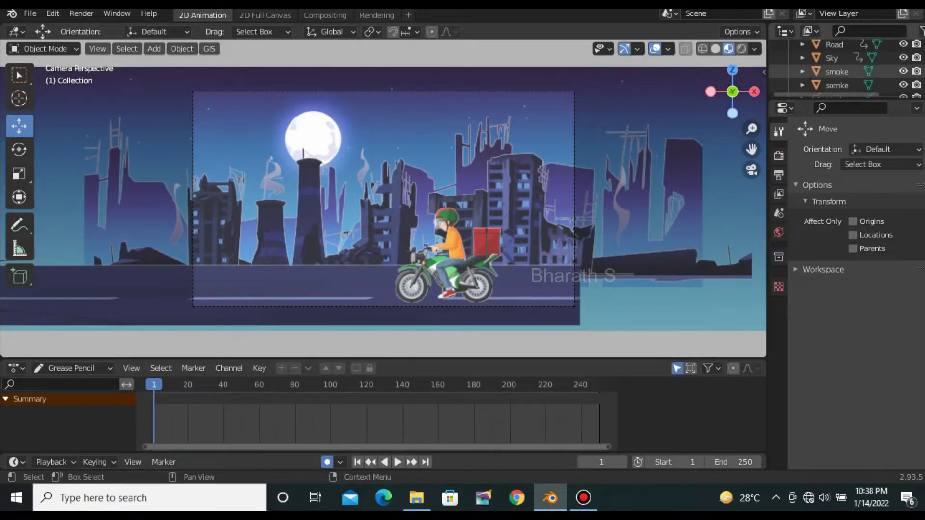
{"action": "scroll", "coordinate": [848, 68], "scroll_direction": "down", "scroll_amount": 1}
{"action": "left_click", "coordinate": [831, 58]}
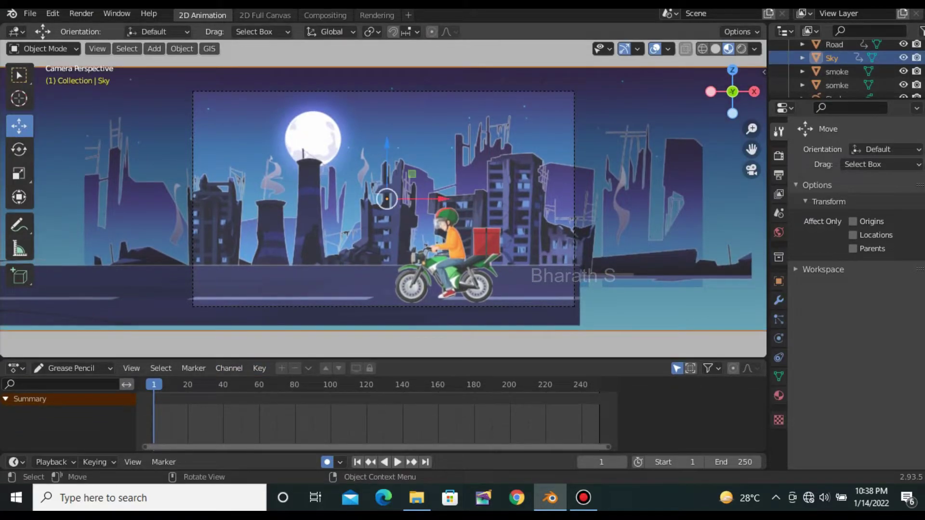
{"action": "key", "text": "i"}
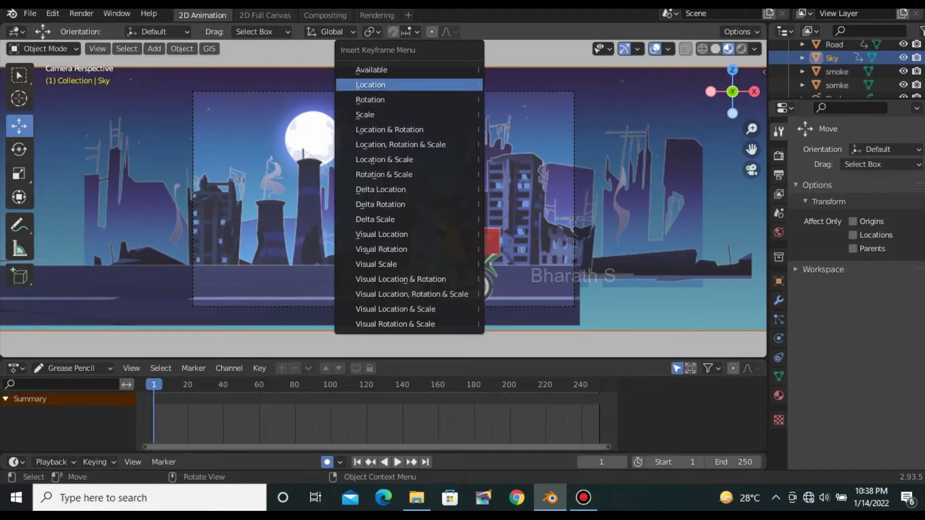
{"action": "left_click", "coordinate": [409, 84]}
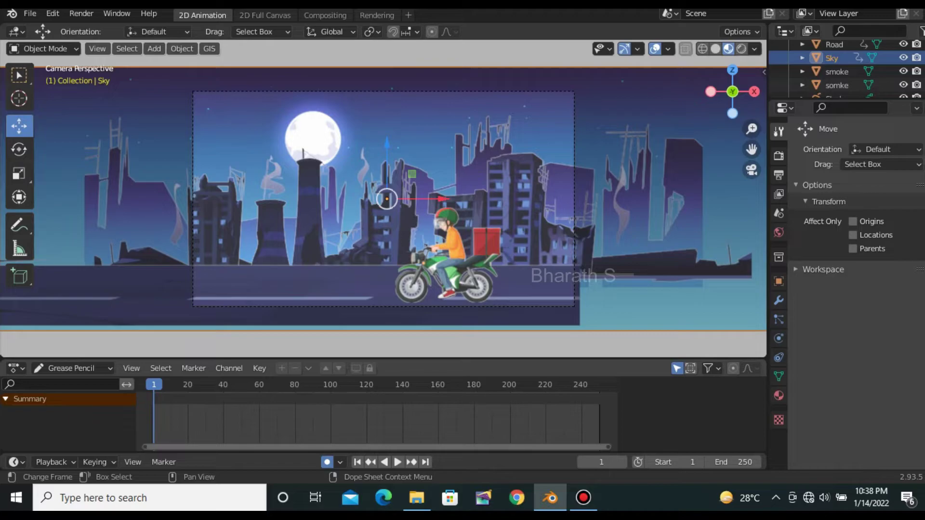
At frame 100, slide the Sky layer about 0.47 m left along X
{"action": "key", "text": "space"}
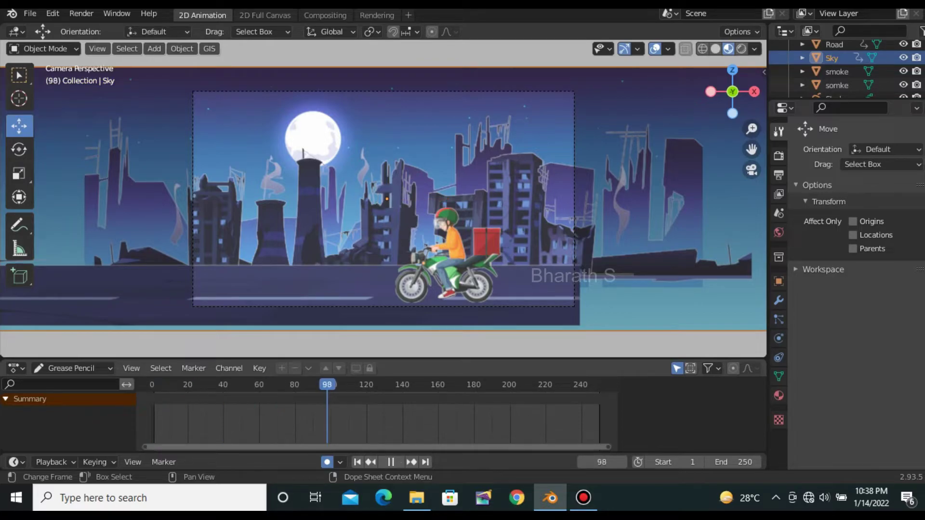
{"action": "key", "text": "space"}
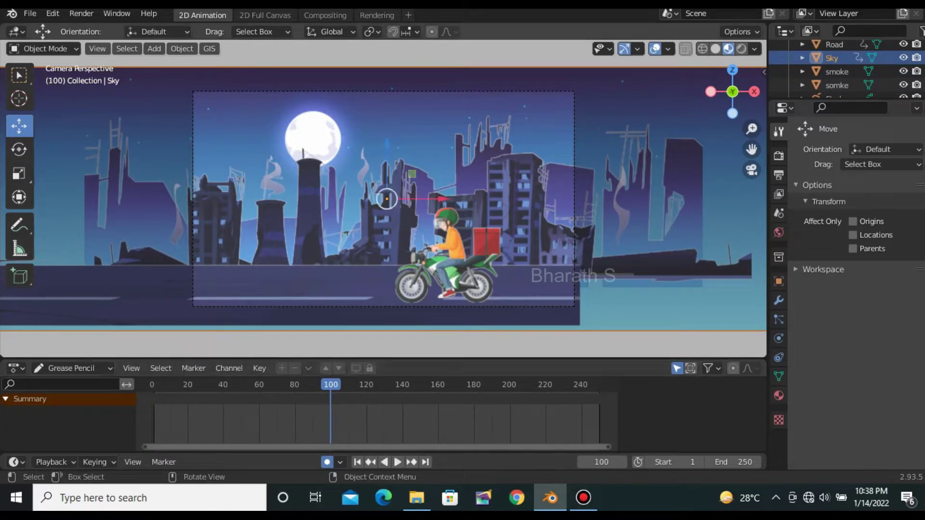
{"action": "key", "text": "g"}
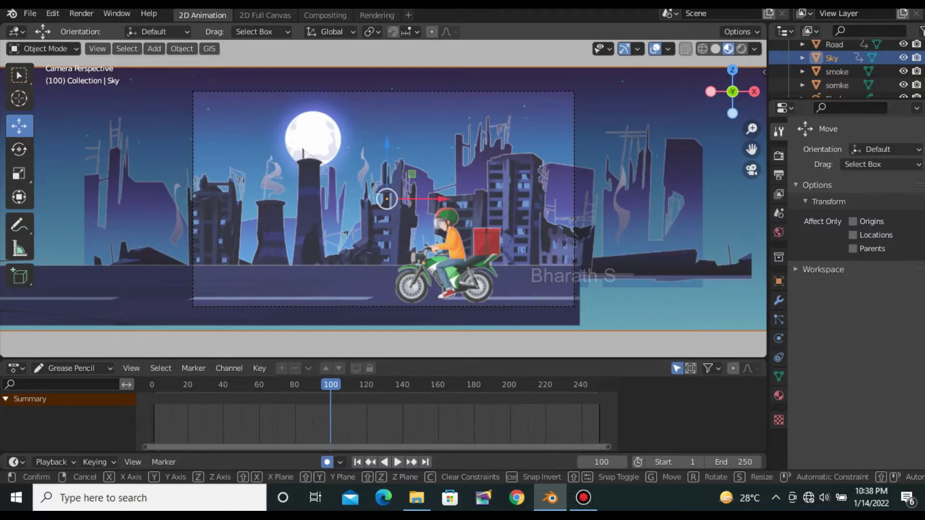
{"action": "key", "text": "x"}
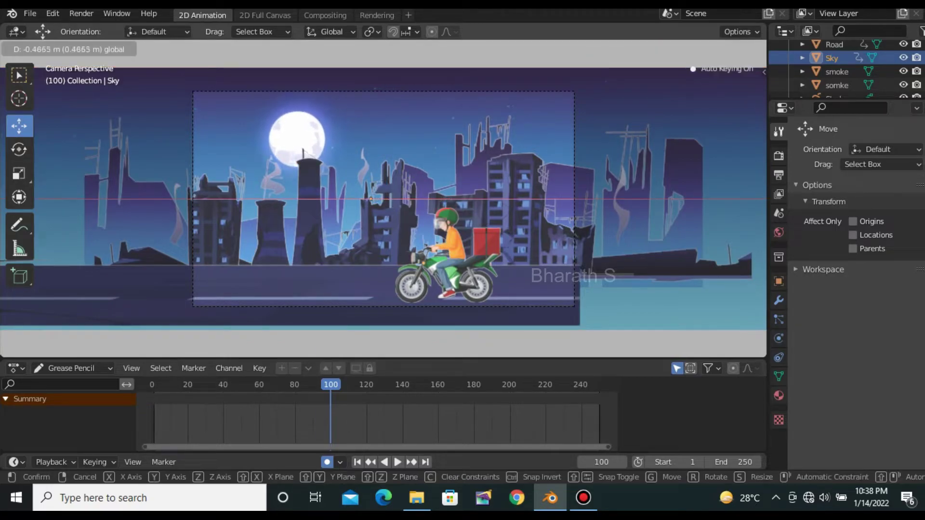
{"action": "key", "text": "Return"}
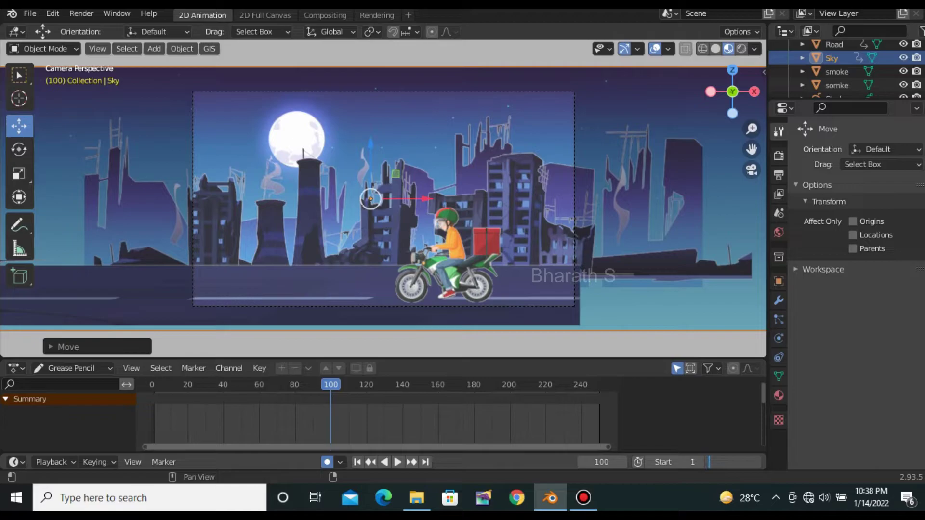
{"action": "type", "text": "100"}
Set the animation end frame to 100 instead of 250
{"action": "key", "text": "Return"}
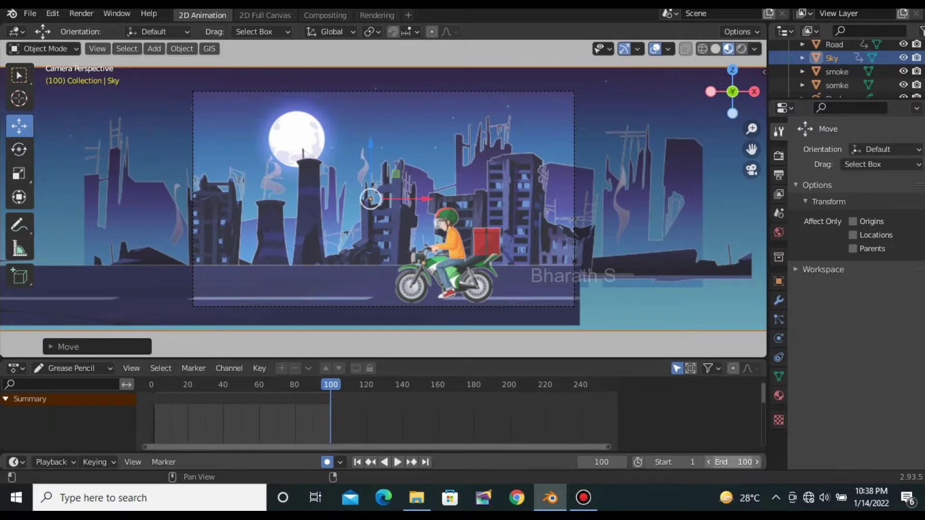
{"action": "scroll", "coordinate": [848, 67], "scroll_direction": "up", "scroll_amount": 1}
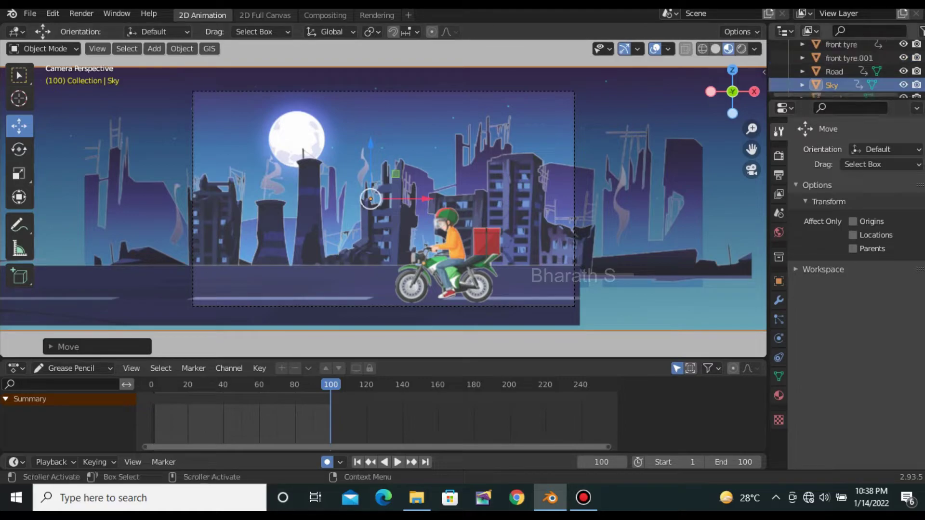
{"action": "scroll", "coordinate": [847, 68], "scroll_direction": "up", "scroll_amount": 1}
{"action": "scroll", "coordinate": [848, 68], "scroll_direction": "up", "scroll_amount": 3}
Key the background building layer's location at frame 1 and shift it sideways at frame 100
{"action": "left_click", "coordinate": [853, 44]}
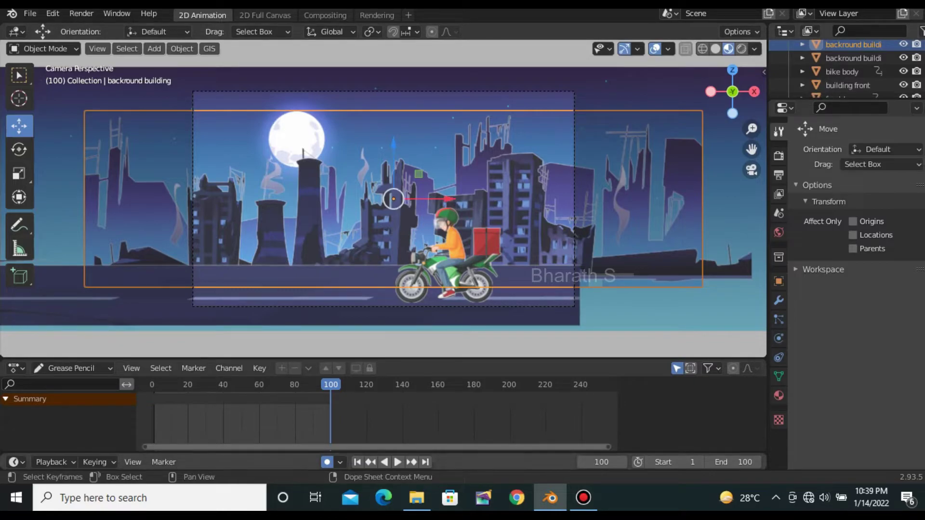
{"action": "left_click", "coordinate": [357, 462]}
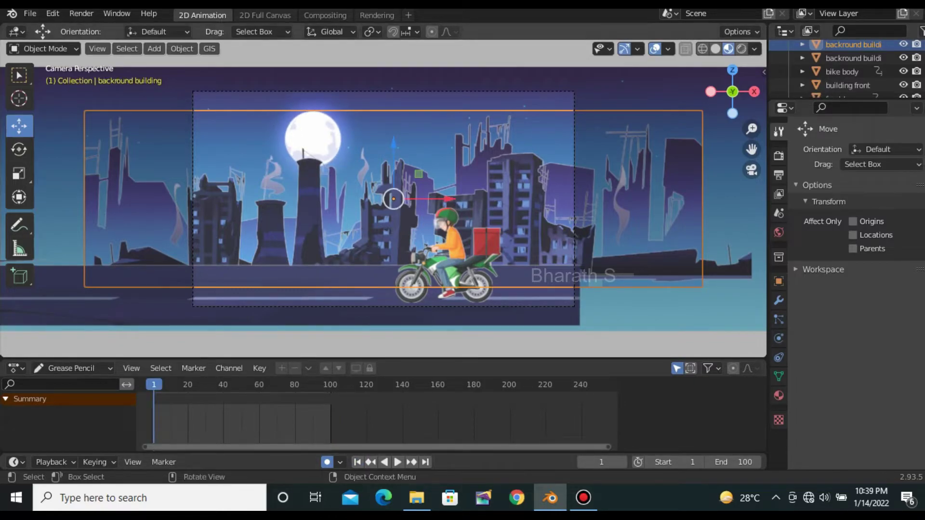
{"action": "key", "text": "i"}
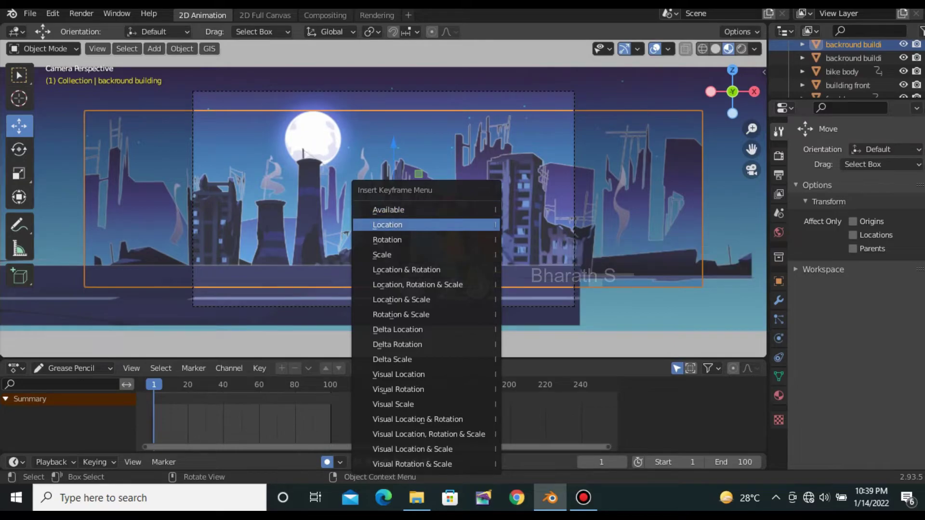
{"action": "left_click", "coordinate": [393, 223]}
{"action": "key", "text": "shift+Right"}
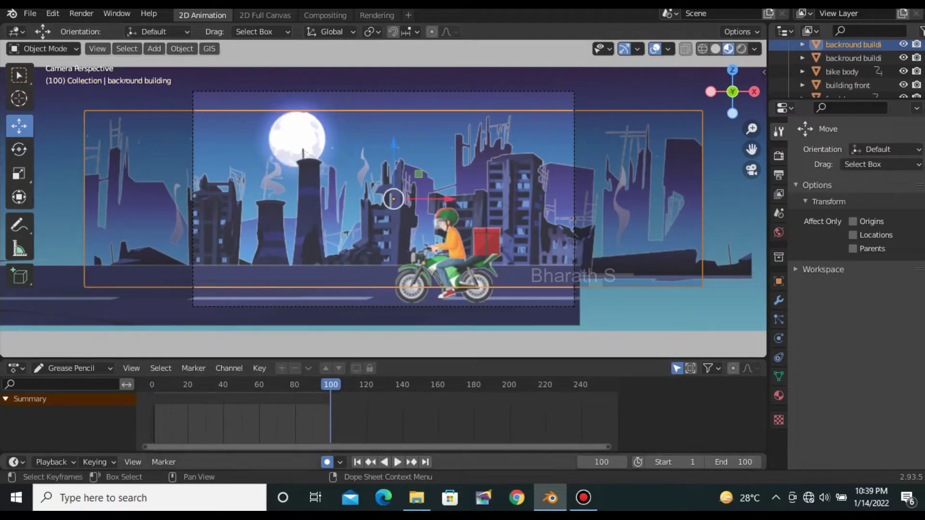
{"action": "mouse_move", "coordinate": [446, 198]}
{"action": "left_mouse_down"}
{"action": "mouse_move", "coordinate": [458, 199]}
{"action": "mouse_move", "coordinate": [424, 199]}
{"action": "left_mouse_up"}
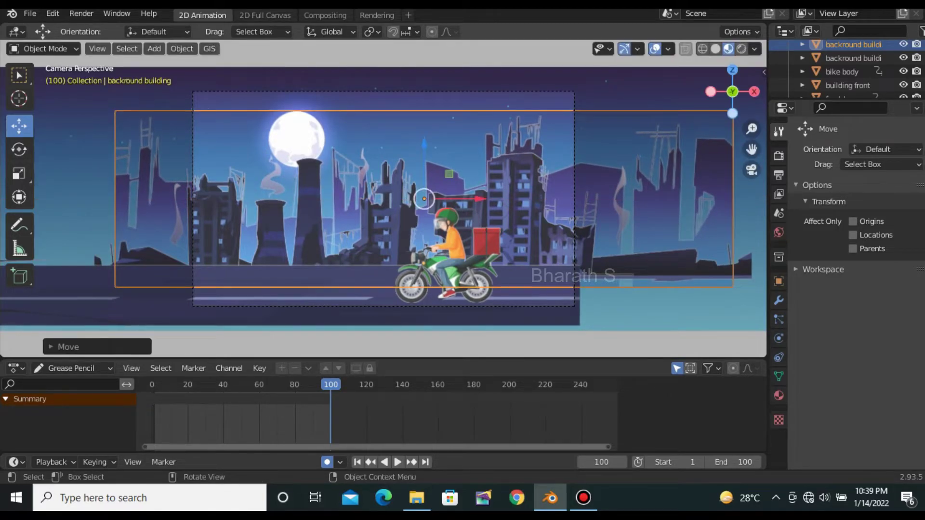
{"action": "key", "text": "alt+a"}
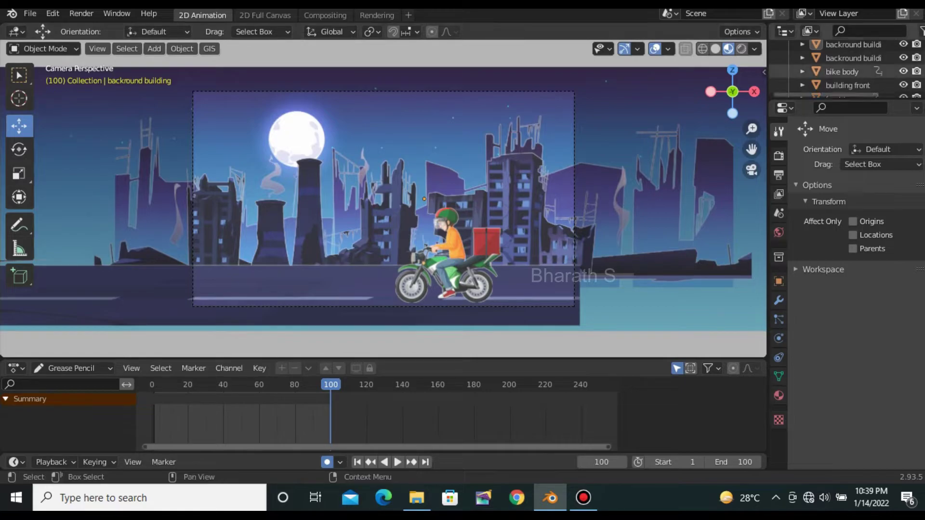
Key the building ruins layer at -0.96 m on frame 1 and move it to 0.94 m at frame 100
{"action": "left_click", "coordinate": [853, 58]}
{"action": "left_click_drag", "start_coordinate": [478, 198], "coordinate": [454, 198]}
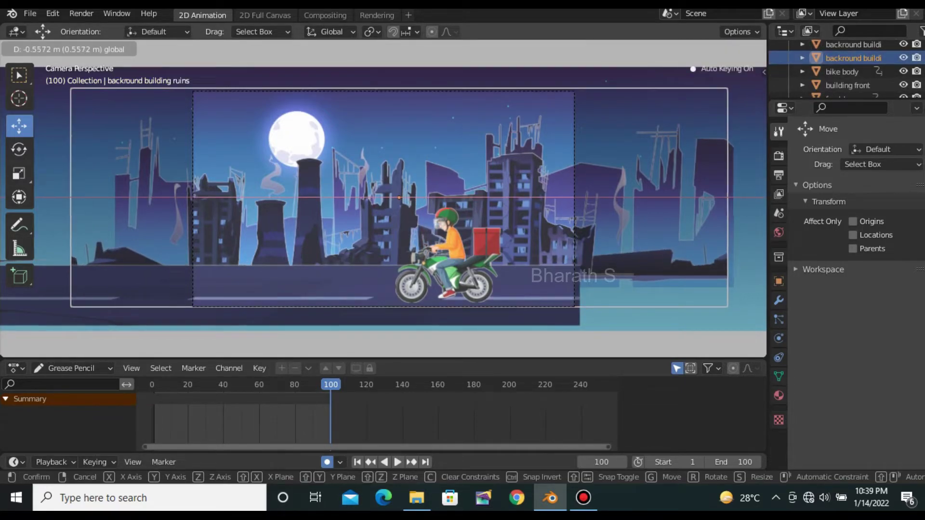
{"action": "mouse_move", "coordinate": [454, 198]}
{"action": "left_mouse_down"}
{"action": "mouse_move", "coordinate": [474, 197]}
{"action": "mouse_move", "coordinate": [392, 198]}
{"action": "left_mouse_up"}
{"action": "key", "text": "shift+Left"}
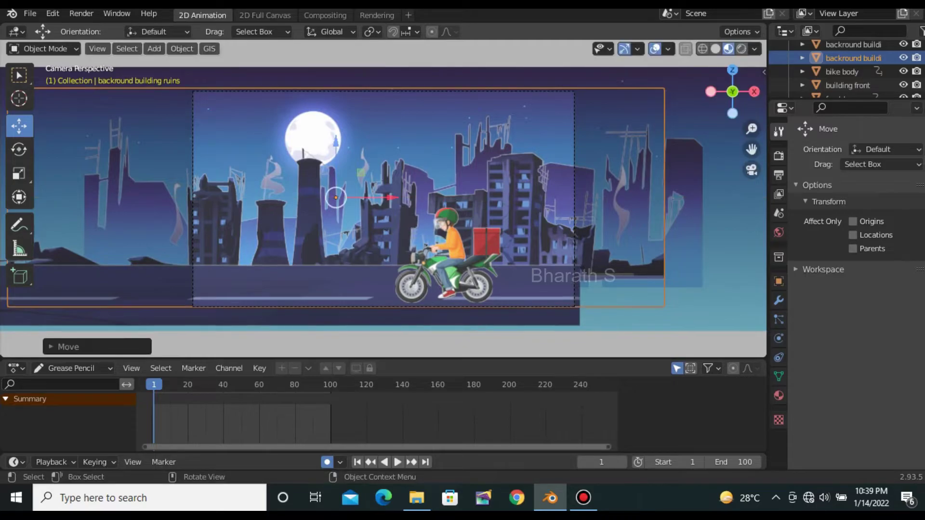
{"action": "key", "text": "i"}
{"action": "left_click", "coordinate": [448, 173]}
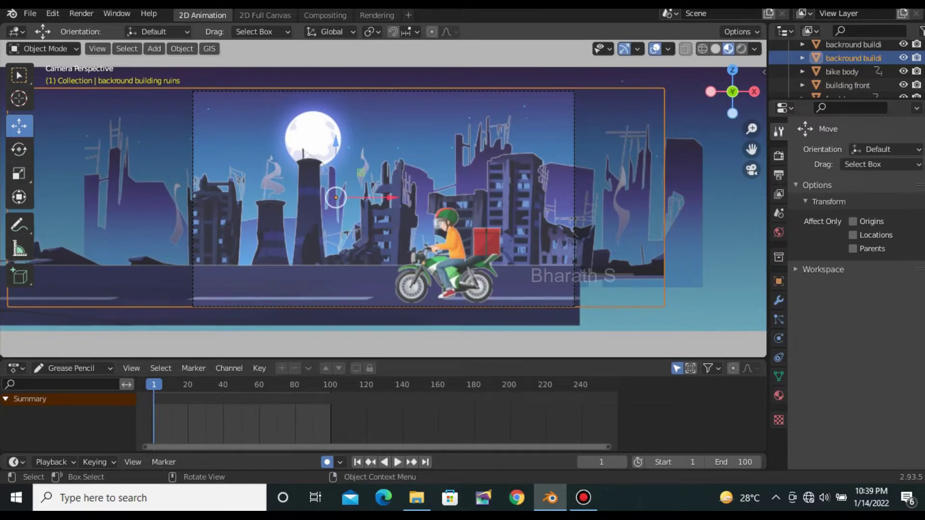
{"action": "key", "text": "shift+Right"}
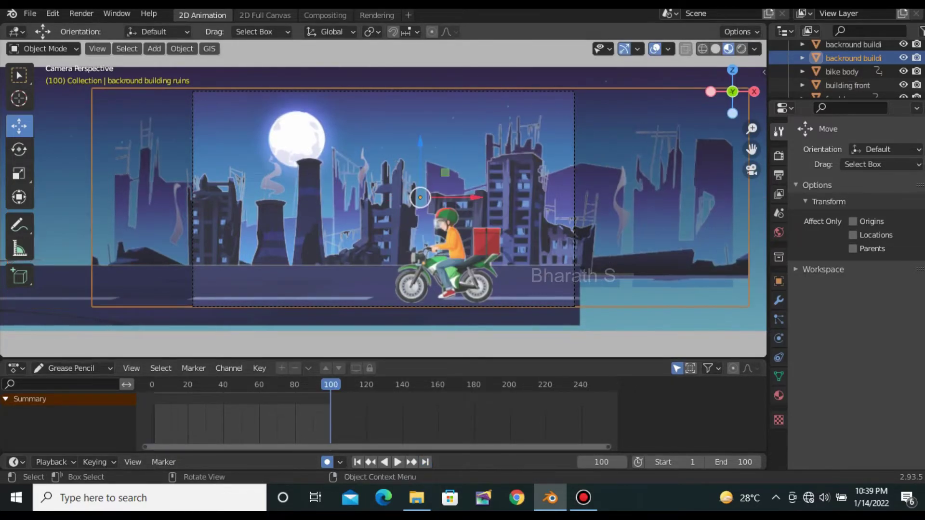
{"action": "key", "text": "g"}
{"action": "key", "text": "x"}
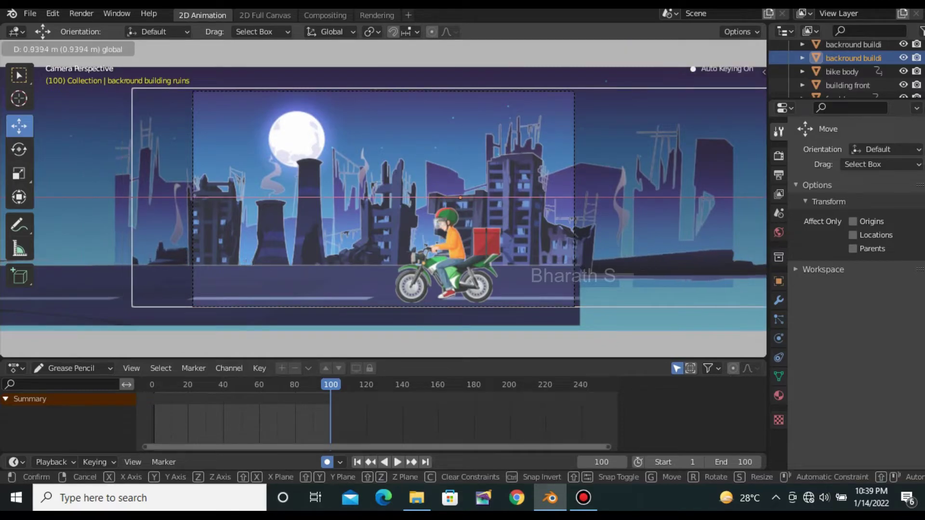
{"action": "key", "text": "Return"}
{"action": "key", "text": "alt+a"}
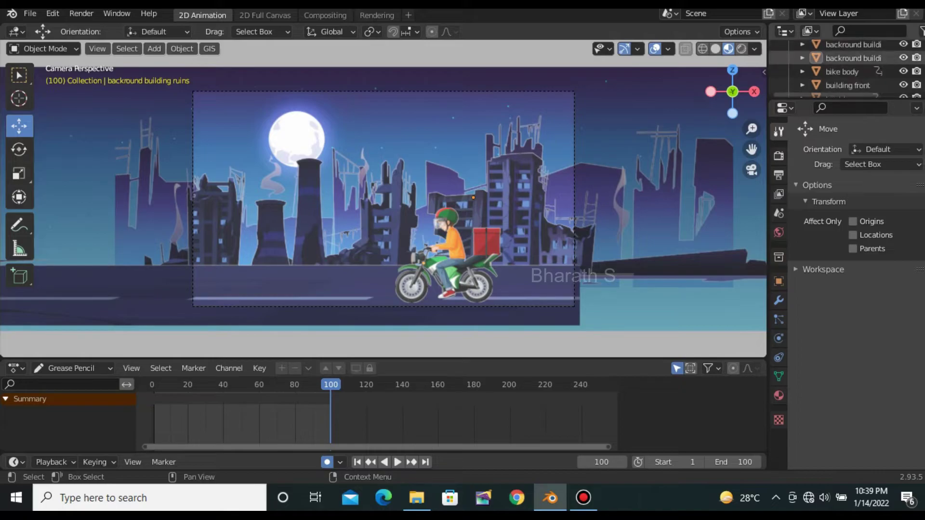
{"action": "scroll", "coordinate": [847, 67], "scroll_direction": "down", "scroll_amount": 2}
At frame 1, shift the building front layer left along X and enlarge it
{"action": "left_click", "coordinate": [848, 58]}
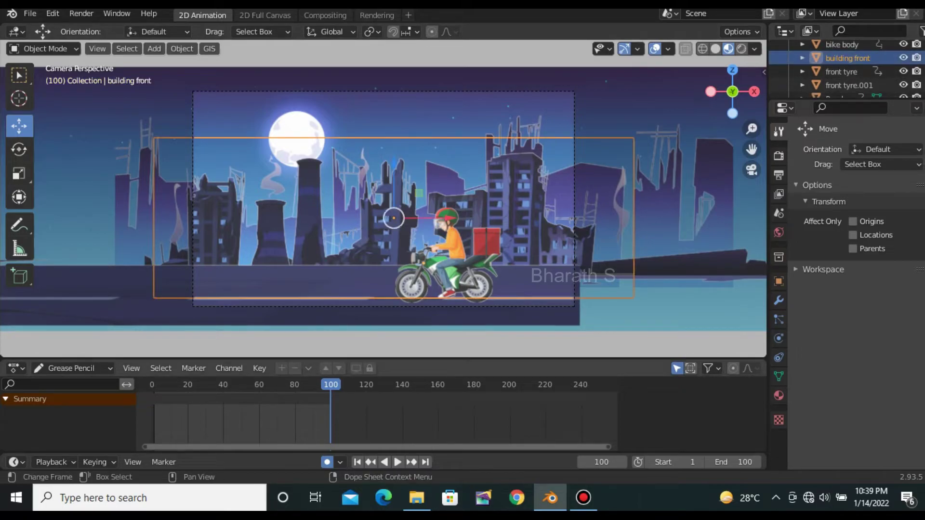
{"action": "key", "text": "shift+Left"}
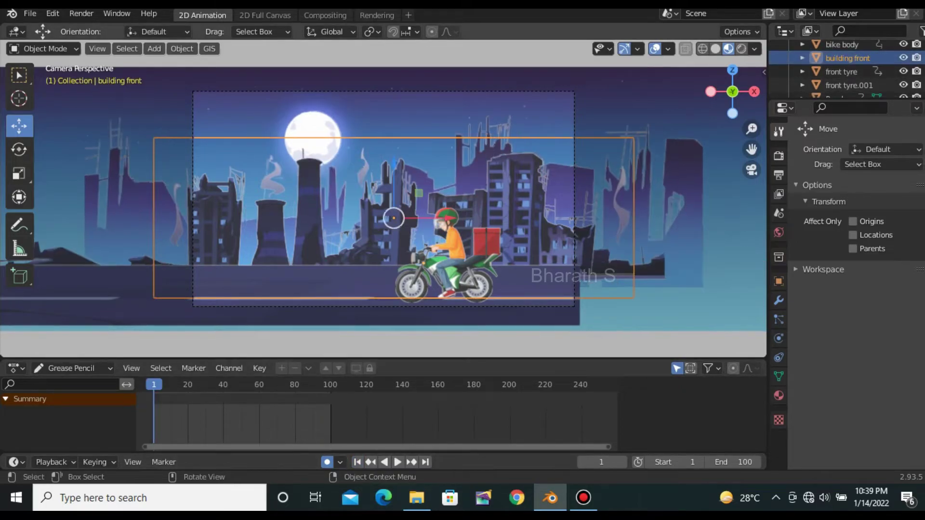
{"action": "key", "text": "g"}
{"action": "key", "text": "x"}
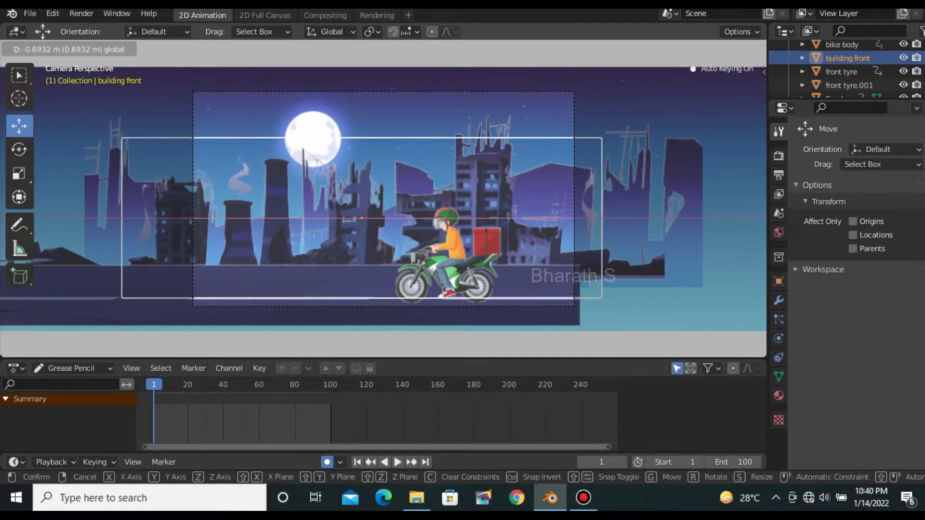
{"action": "key", "text": "Return"}
{"action": "key", "text": "s"}
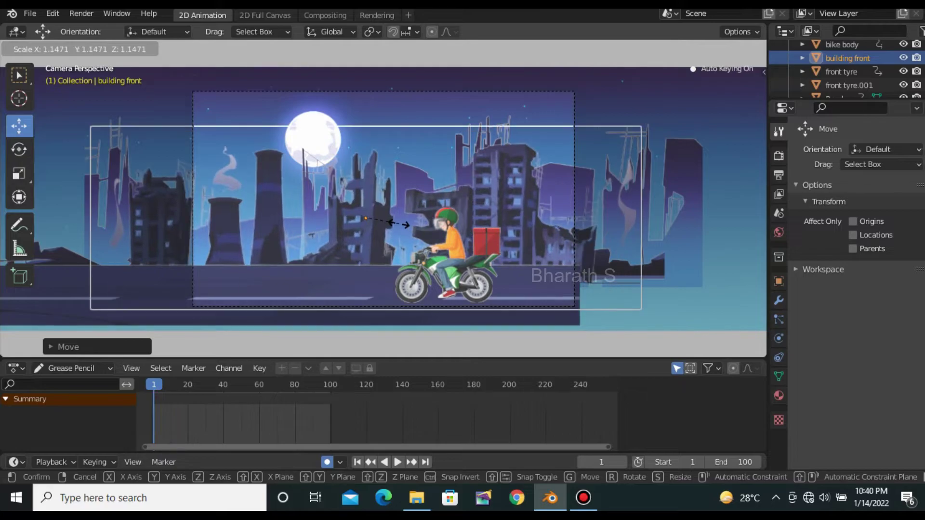
{"action": "key", "text": "Return"}
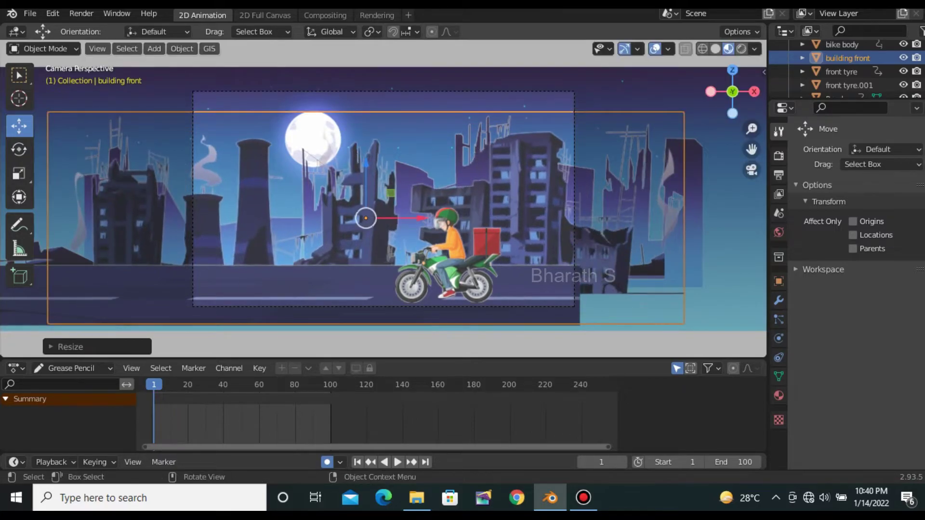
Reposition the building front along X and raise it along Z
{"action": "key", "text": "g"}
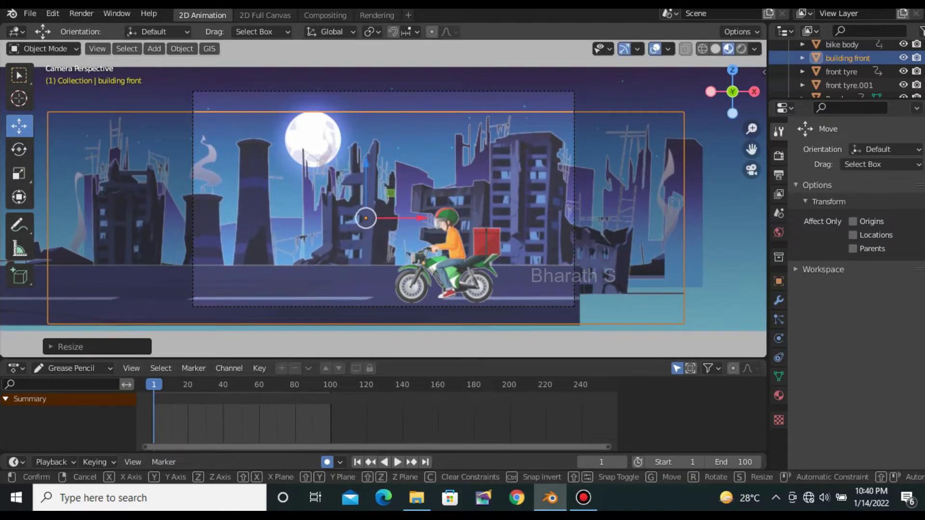
{"action": "key", "text": "x"}
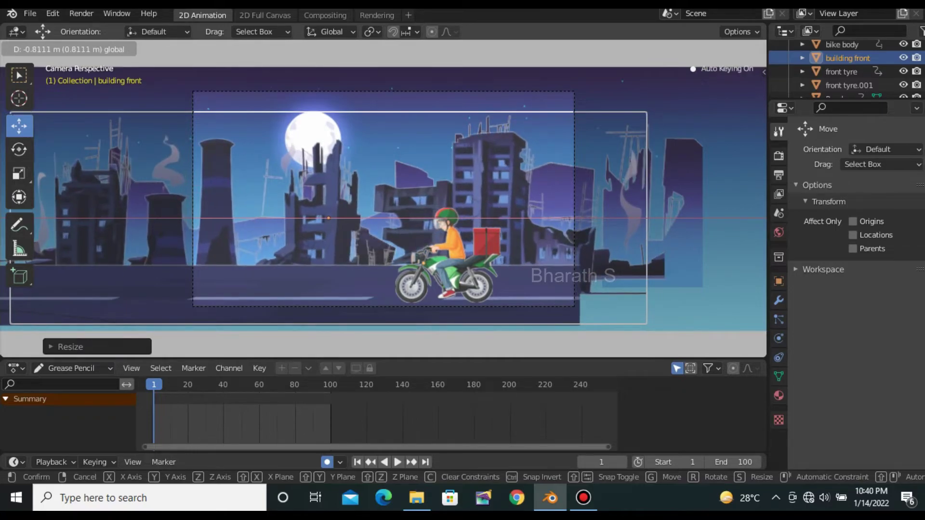
{"action": "key", "text": "Return"}
{"action": "key", "text": "g"}
{"action": "key", "text": "z"}
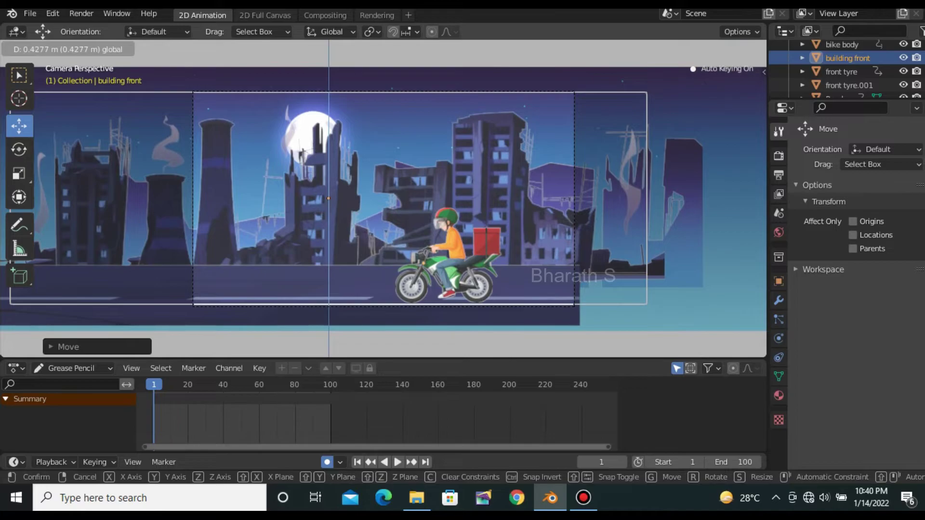
{"action": "key", "text": "Return"}
Key the building front's location at frame 1, then slide it along X at frame 100
{"action": "key", "text": "i"}
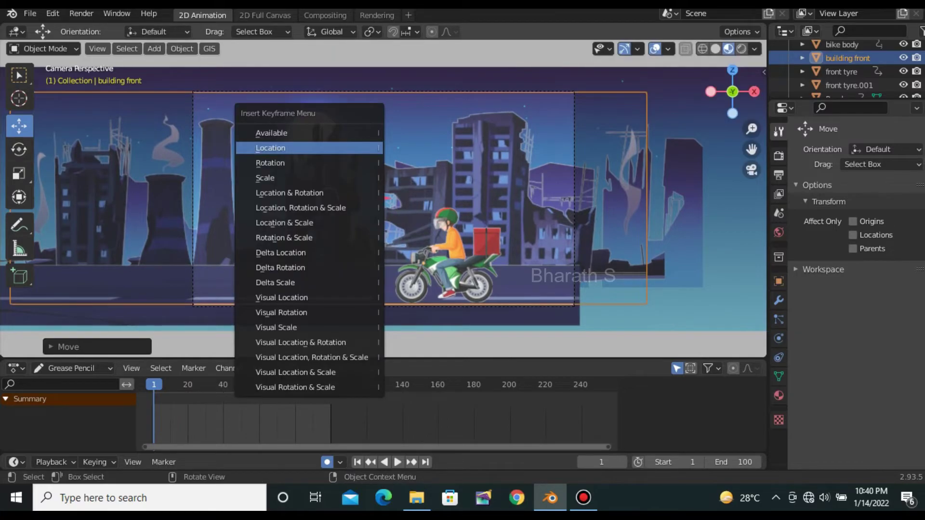
{"action": "key", "text": "Return"}
{"action": "key", "text": "shift+Right"}
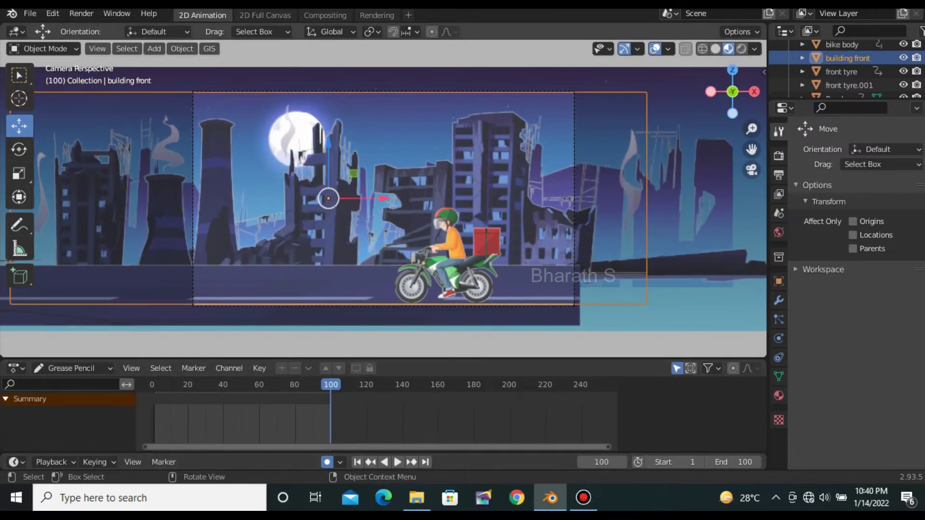
{"action": "key", "text": "g"}
{"action": "key", "text": "x"}
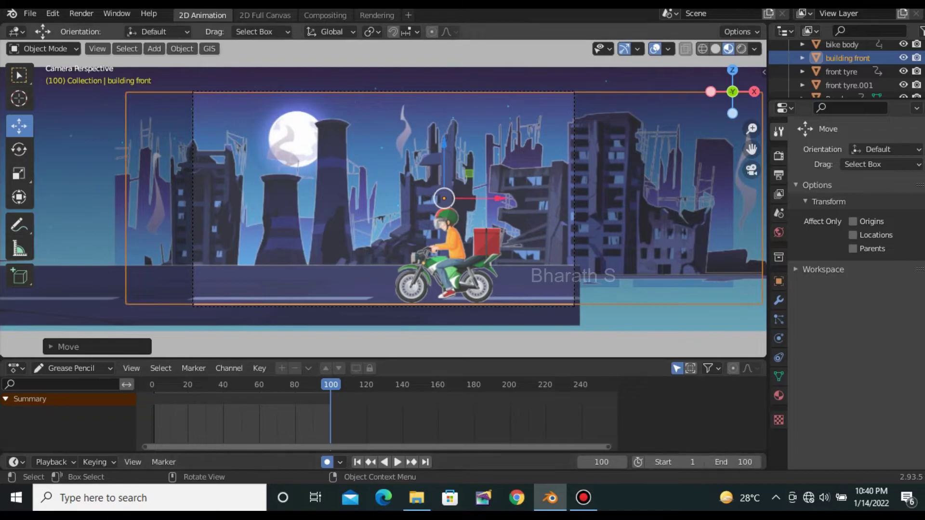
{"action": "scroll", "coordinate": [847, 68], "scroll_direction": "down", "scroll_amount": 2}
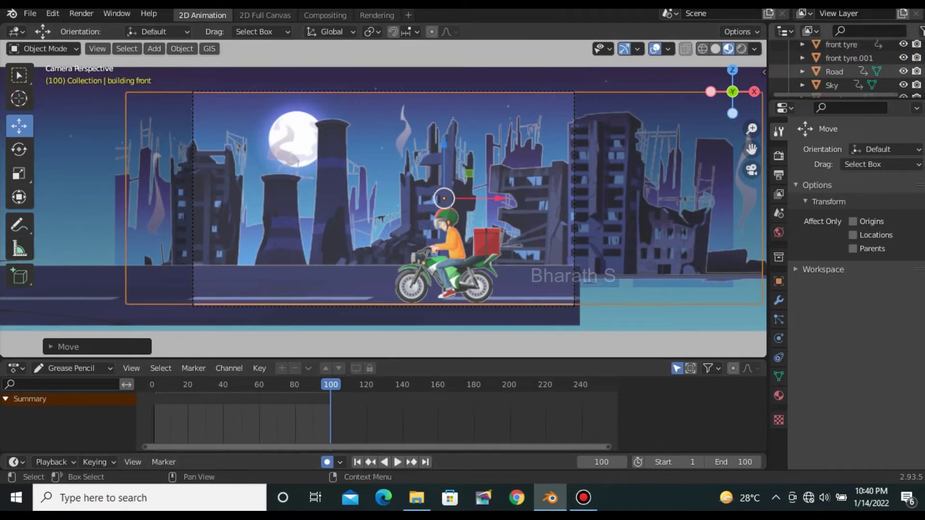
Keyframe the Road layer's location at frame 1
{"action": "left_click", "coordinate": [834, 72]}
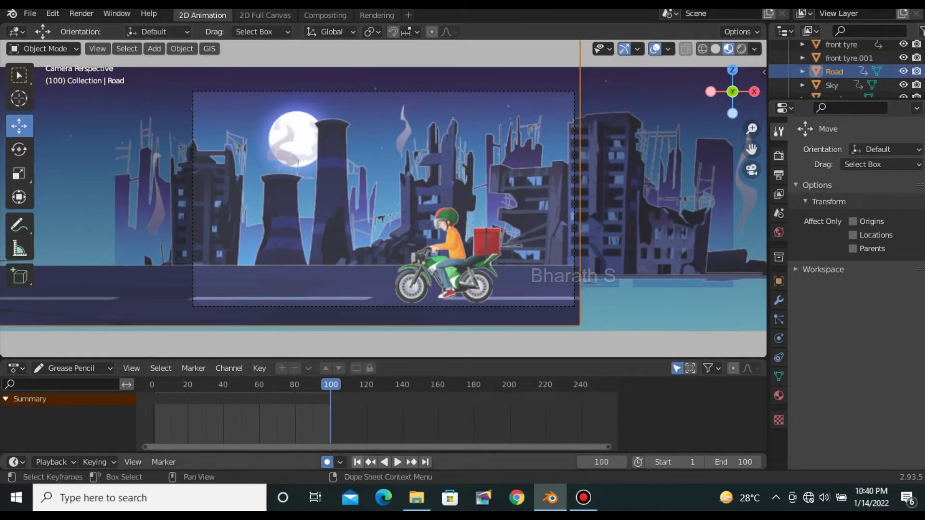
{"action": "key", "text": "shift+Left"}
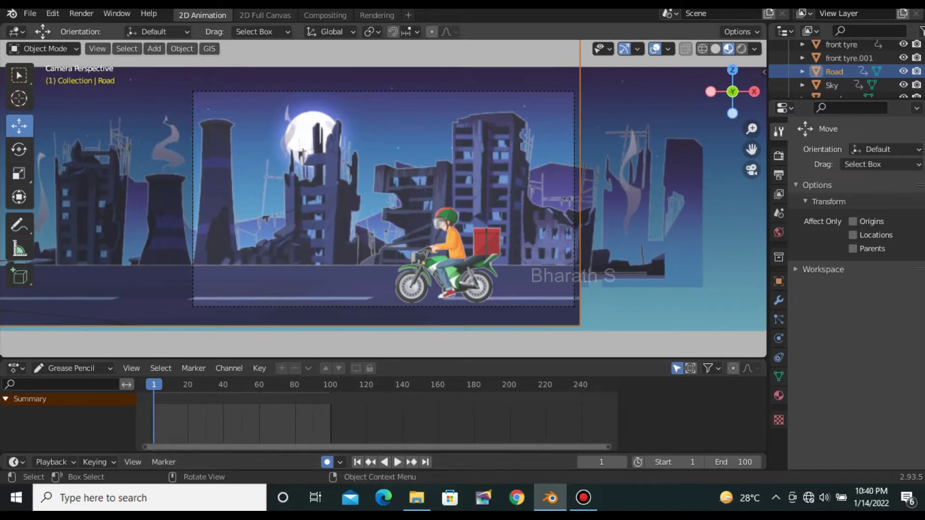
{"action": "key", "text": "i"}
{"action": "left_click", "coordinate": [270, 228]}
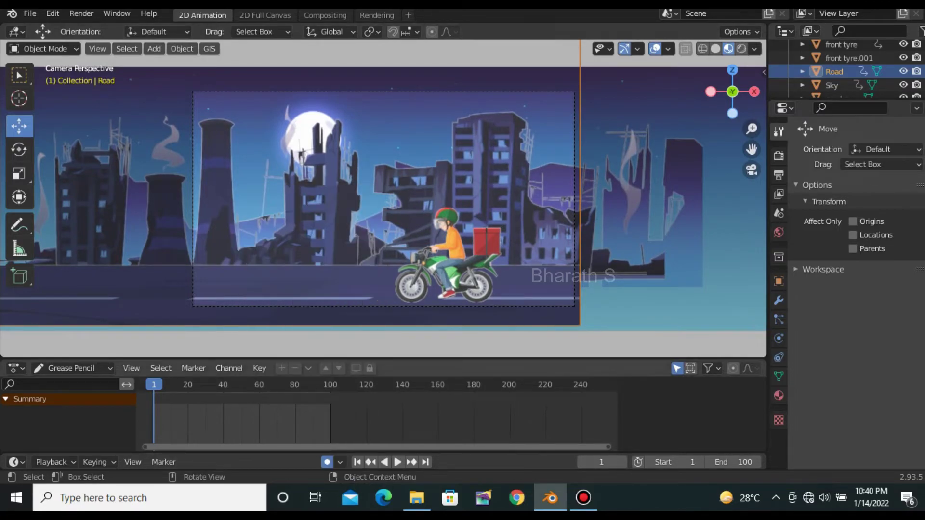
At frame 100, slide the Road layer about 7.4 m to the right
{"action": "key", "text": "shift+Right"}
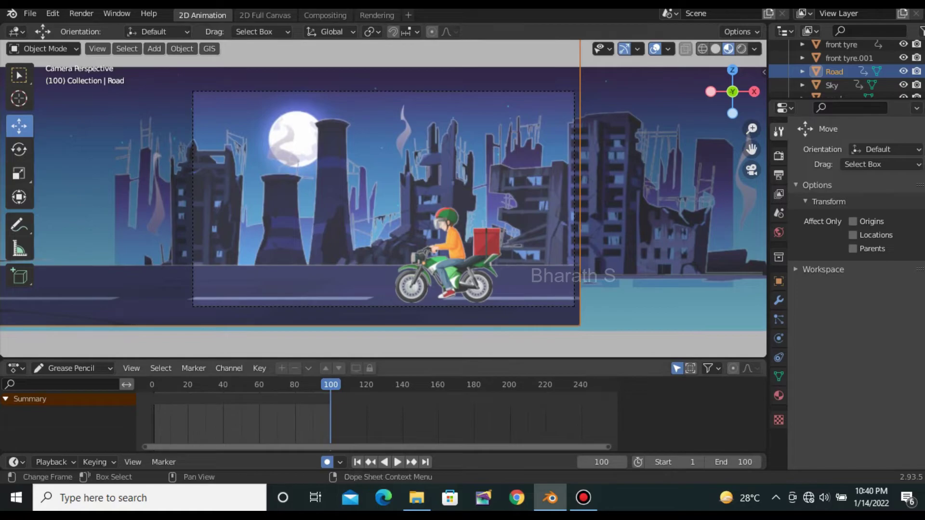
{"action": "scroll", "coordinate": [383, 199], "scroll_direction": "down", "scroll_amount": 1}
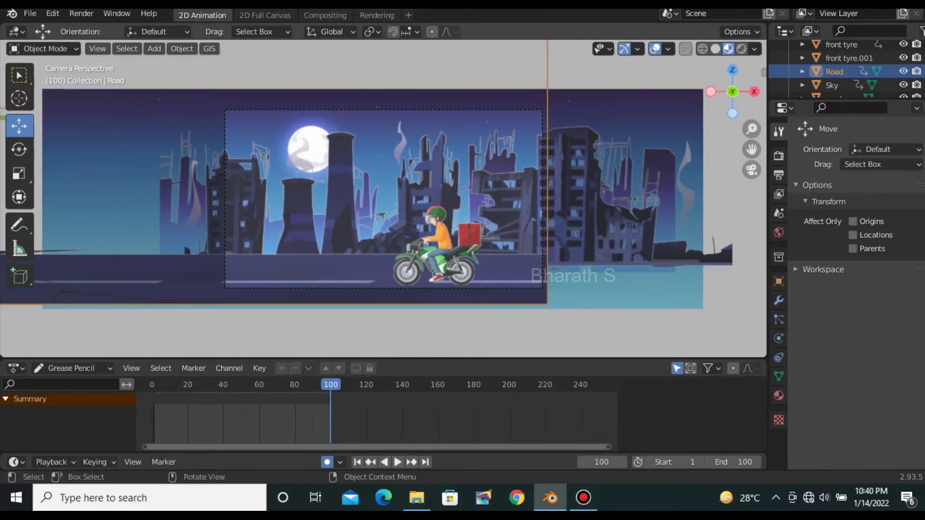
{"action": "scroll", "coordinate": [383, 199], "scroll_direction": "down", "scroll_amount": 1}
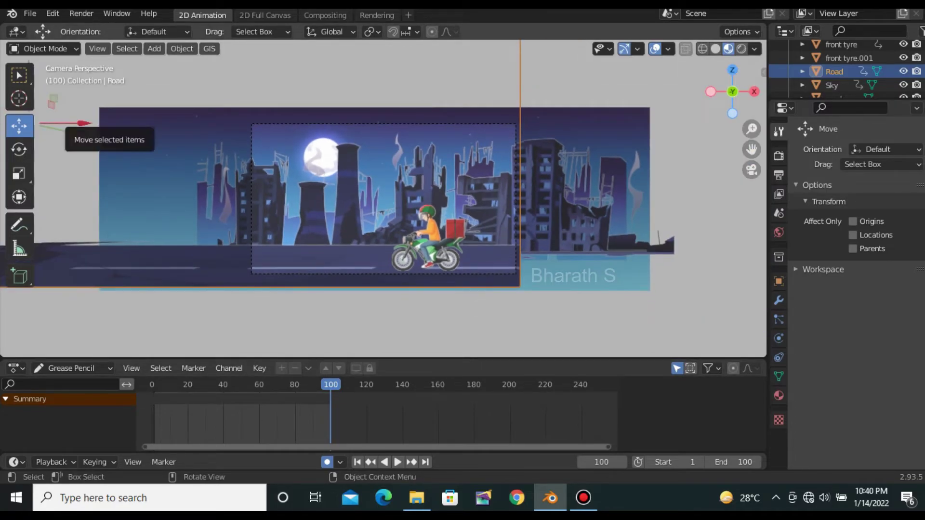
{"action": "left_click_drag", "start_coordinate": [81, 123], "coordinate": [296, 124]}
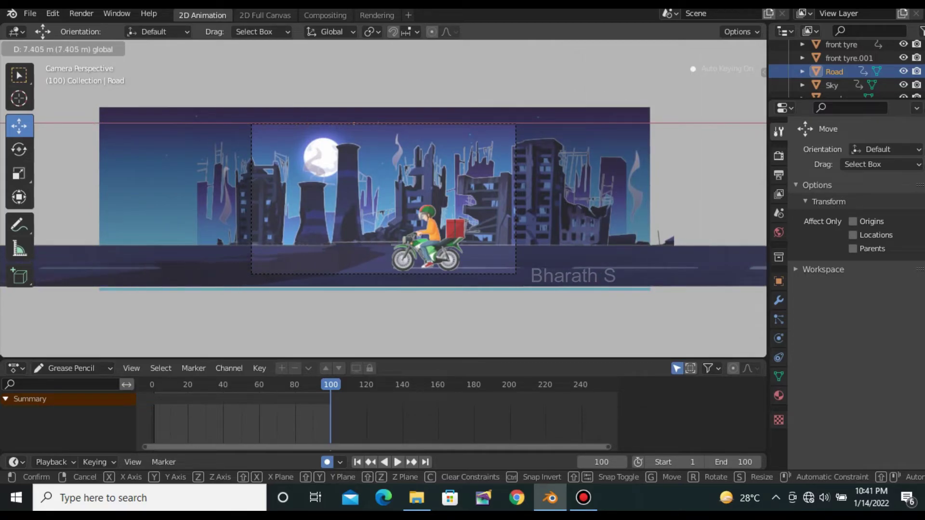
{"action": "key", "text": "Return"}
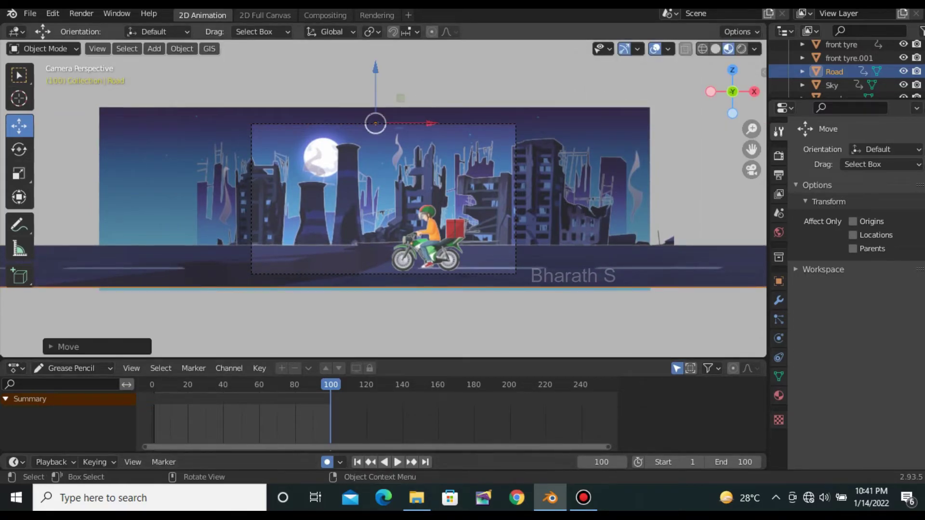
Preview the scrolling playback, return to frame 1 and select the front tyre
{"action": "key", "text": "space"}
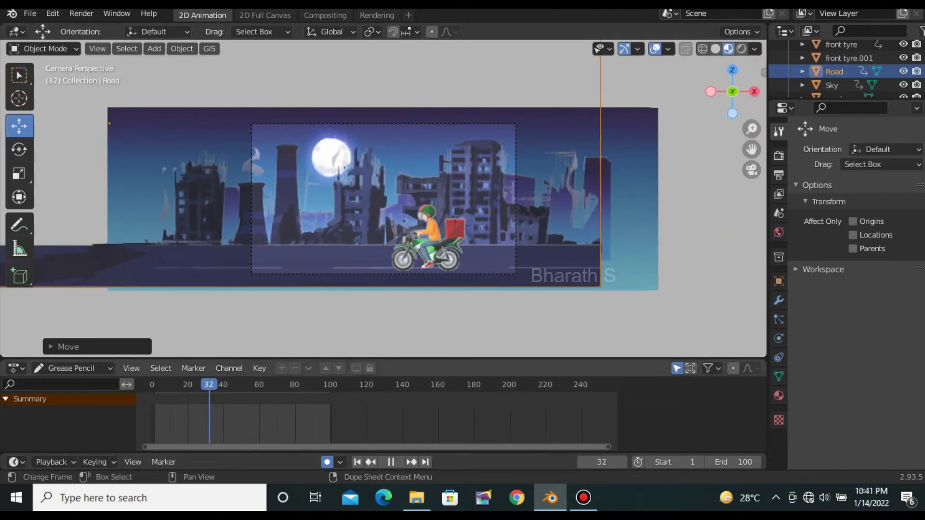
{"action": "key", "text": "space"}
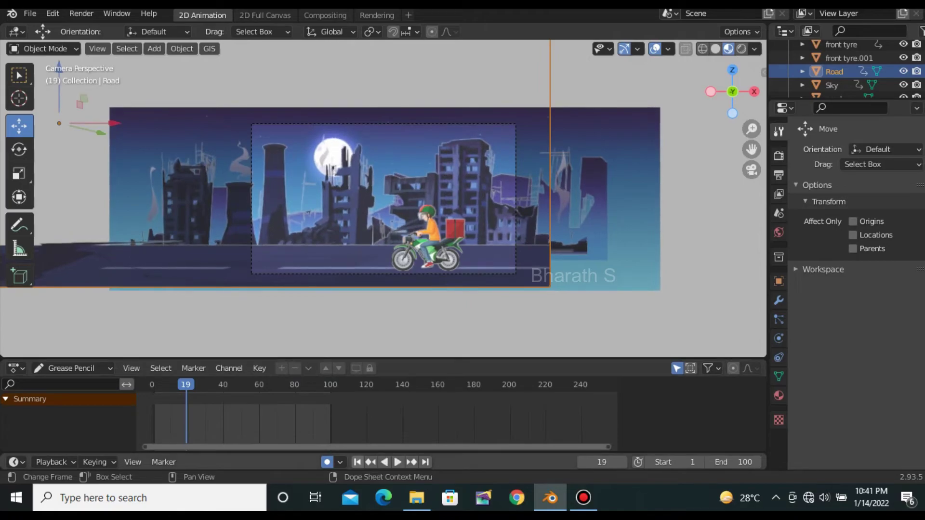
{"action": "key", "text": "shift+Left"}
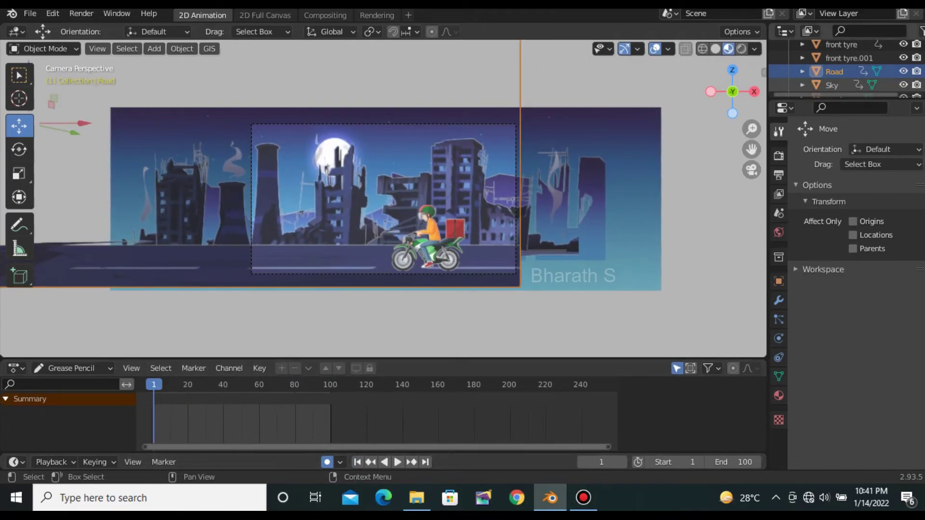
{"action": "left_click", "coordinate": [841, 44]}
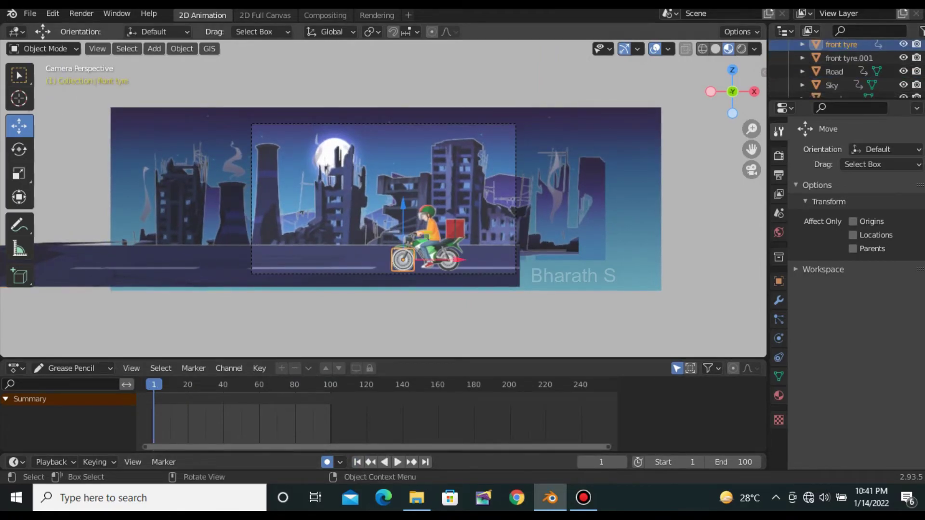
Keyframe the front tyre's rotation at frame 1
{"action": "key", "text": "i"}
{"action": "left_click", "coordinate": [413, 153]}
{"action": "key", "text": "i"}
{"action": "left_click", "coordinate": [413, 154]}
{"action": "key", "text": "i"}
{"action": "left_click", "coordinate": [395, 152]}
{"action": "key", "text": "i"}
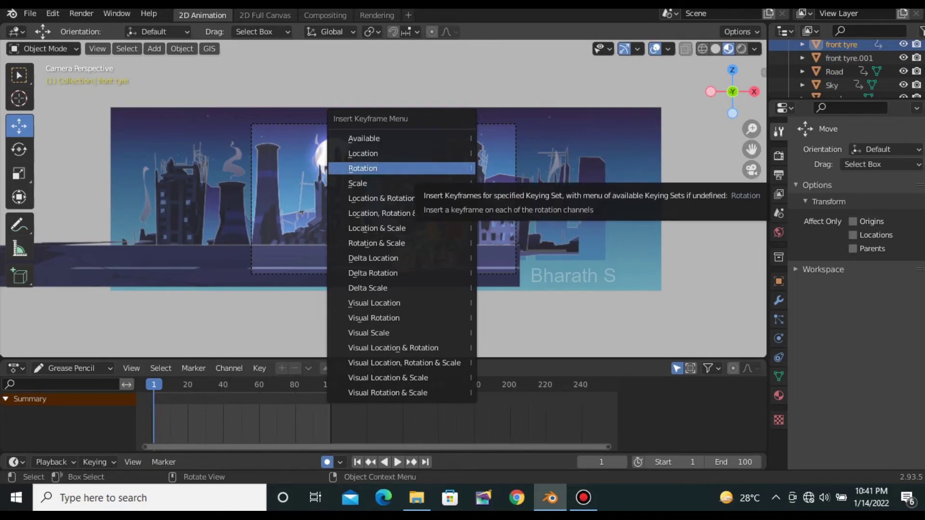
{"action": "left_click", "coordinate": [412, 168]}
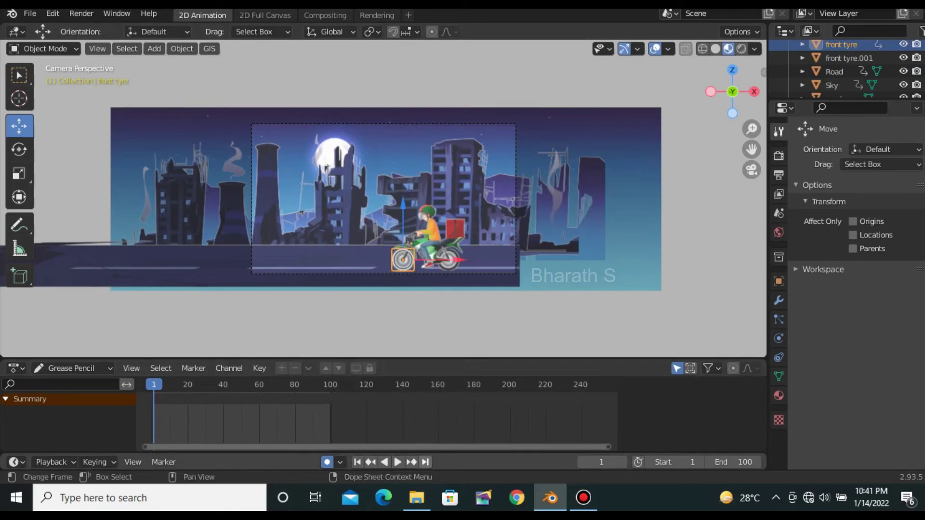
At frame 100, spin the front tyre nearly two full turns
{"action": "left_click", "coordinate": [425, 462]}
{"action": "left_click", "coordinate": [19, 149]}
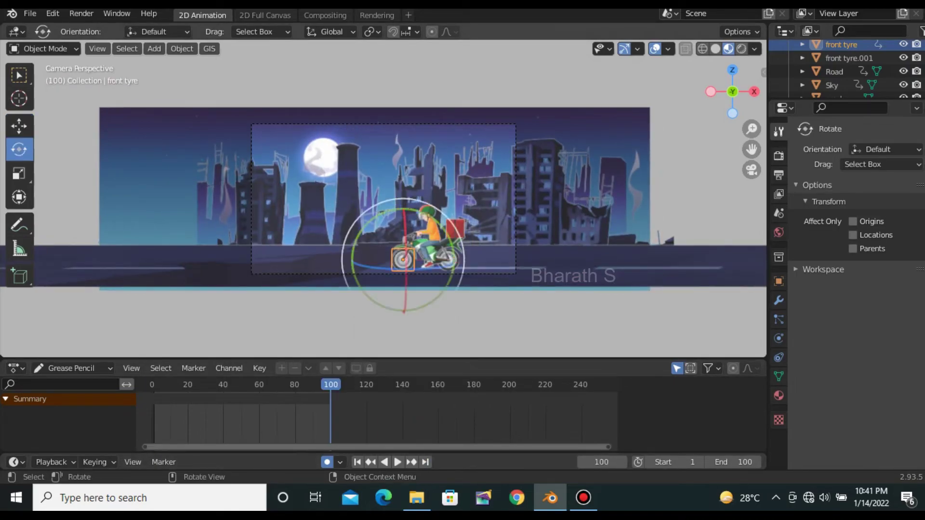
{"action": "left_click_drag", "start_coordinate": [436, 222], "coordinate": [458, 262]}
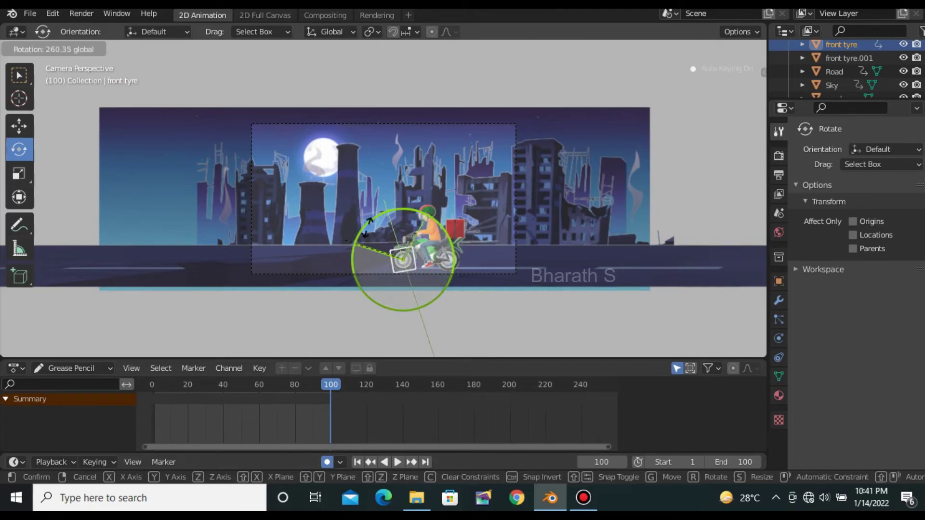
{"action": "left_click_drag", "start_coordinate": [366, 228], "coordinate": [467, 269]}
{"action": "left_click_drag", "start_coordinate": [389, 317], "coordinate": [364, 215]}
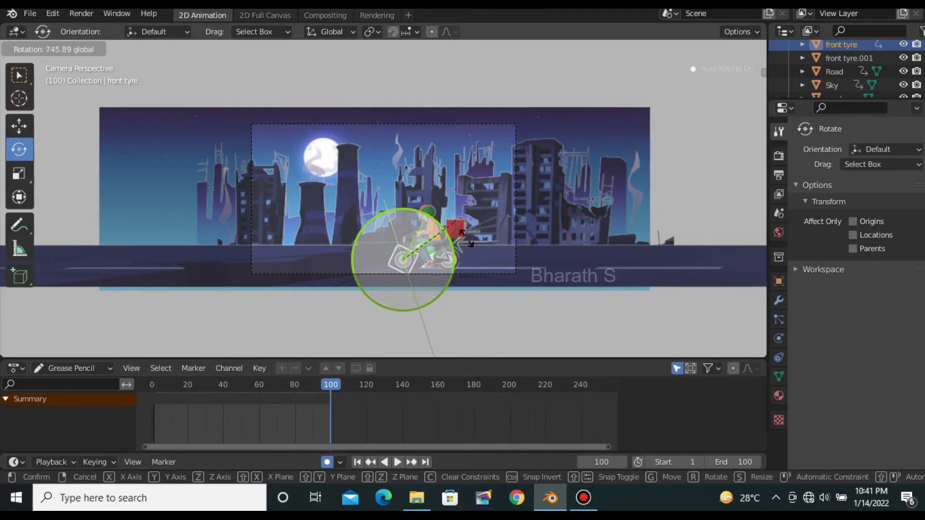
{"action": "left_click_drag", "start_coordinate": [394, 317], "coordinate": [399, 308]}
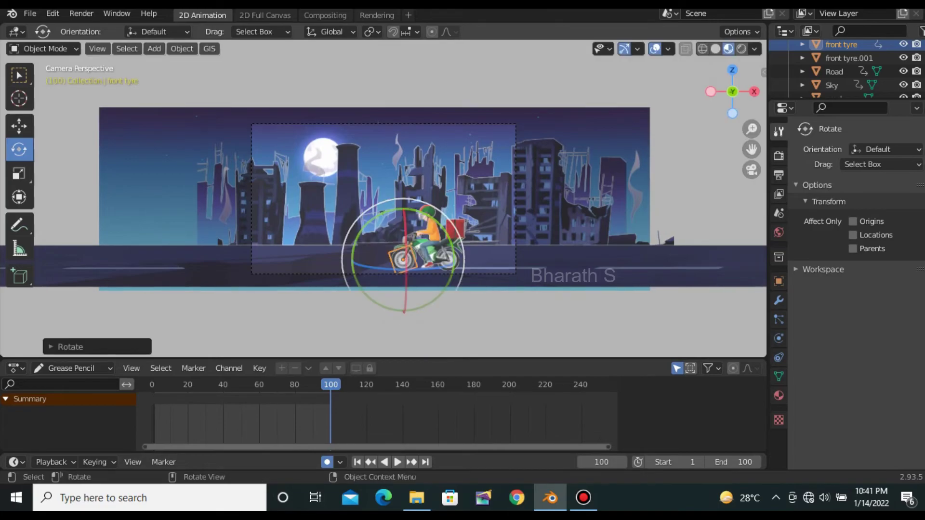
Keyframe the rear wheel, front tyre.001, rotation at frame 1
{"action": "left_click", "coordinate": [448, 260]}
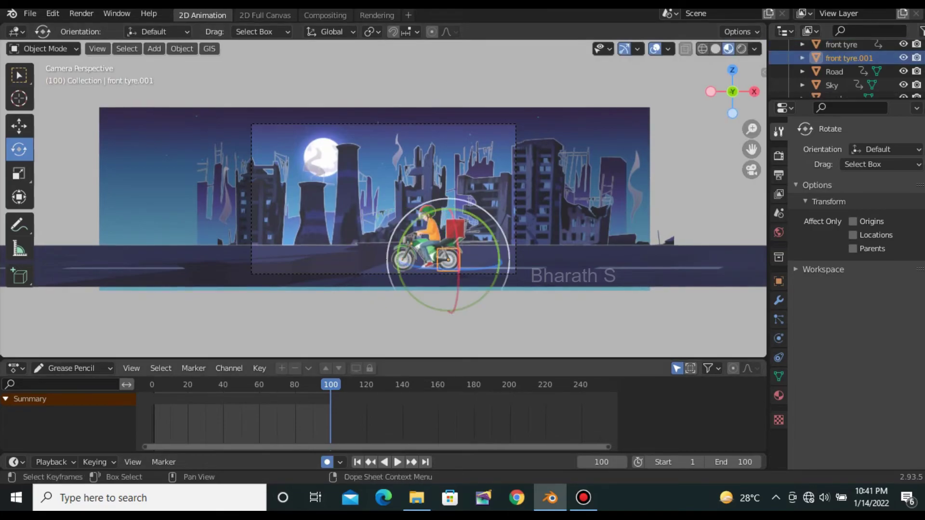
{"action": "key", "text": "shift+Left"}
{"action": "key", "text": "i"}
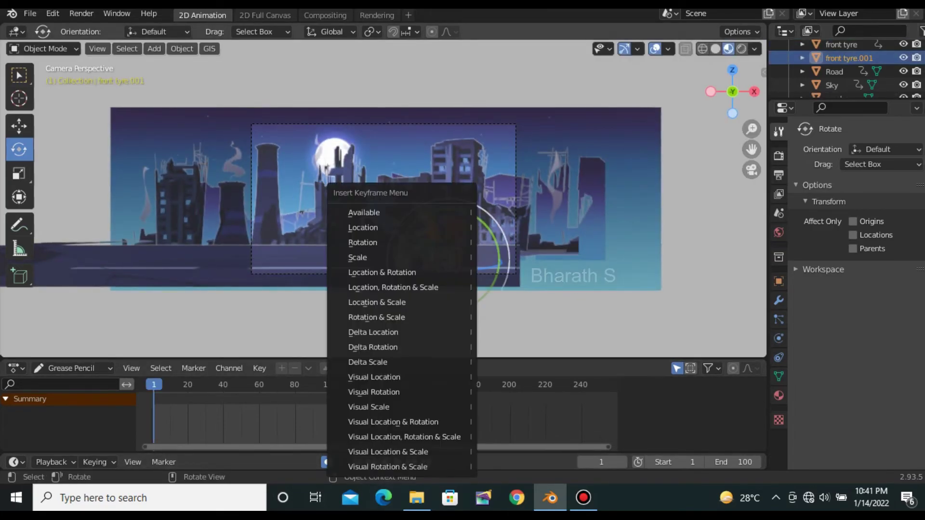
{"action": "left_click", "coordinate": [366, 242]}
Spin front tyre.001 several turns at frame 100 and play the animation
{"action": "key", "text": "shift+Right"}
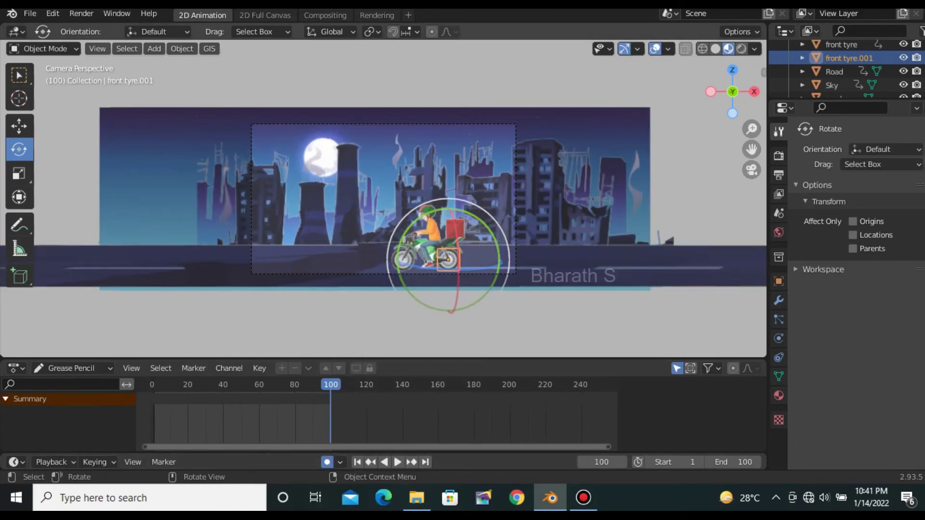
{"action": "key", "text": "r"}
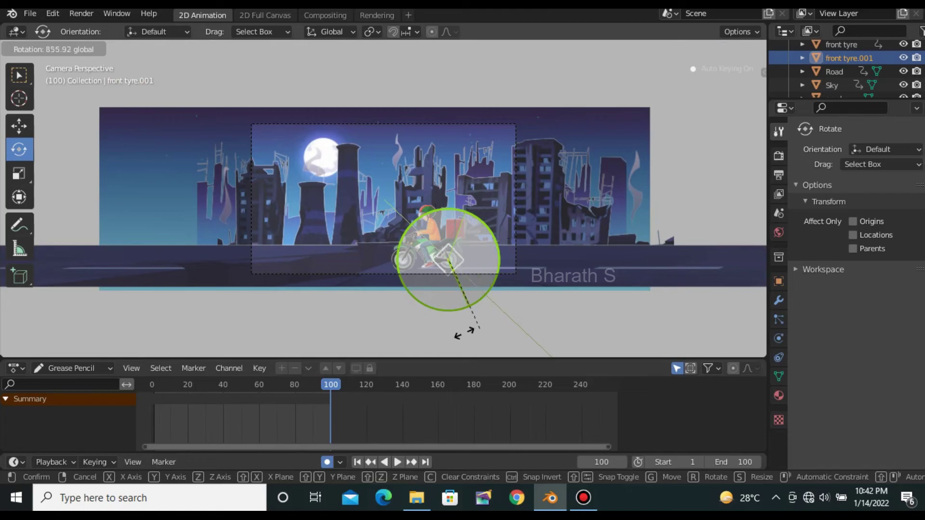
{"action": "left_click", "coordinate": [423, 337]}
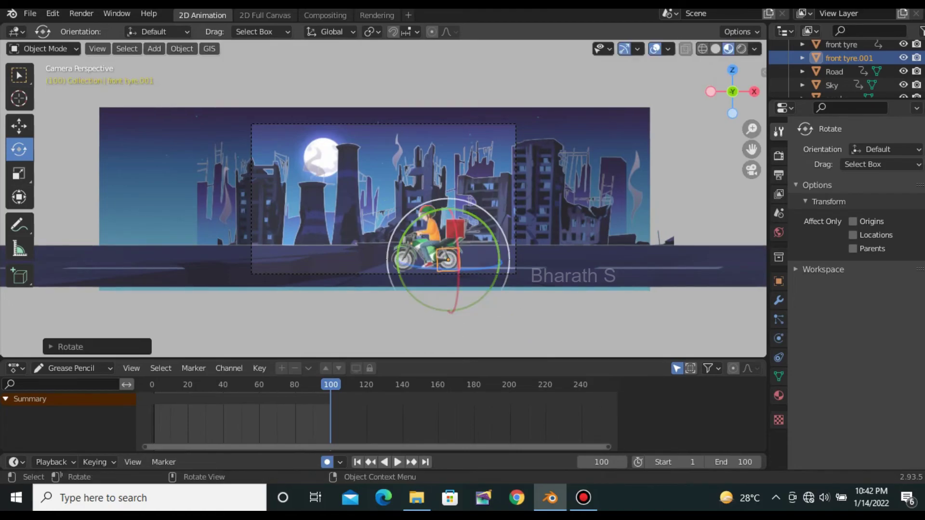
{"action": "key", "text": "space"}
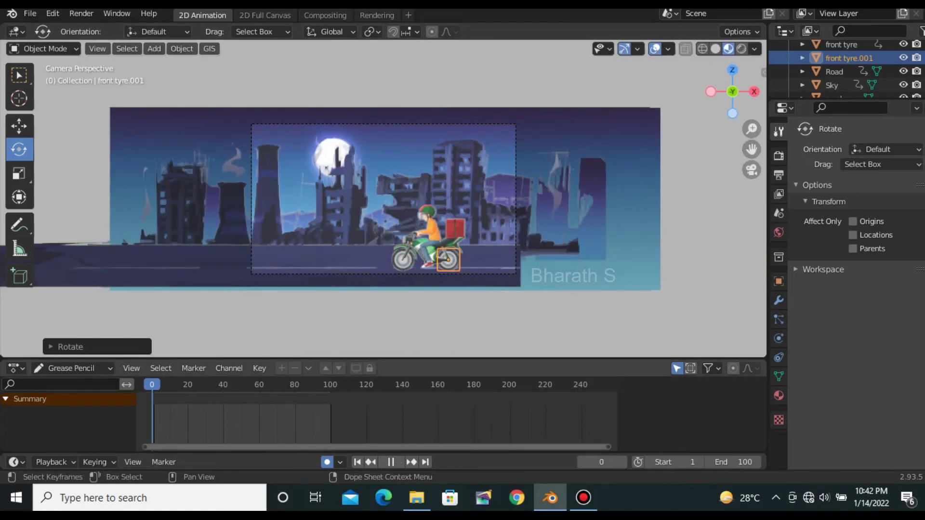
{"action": "key", "text": "space"}
{"action": "key", "text": "alt+a"}
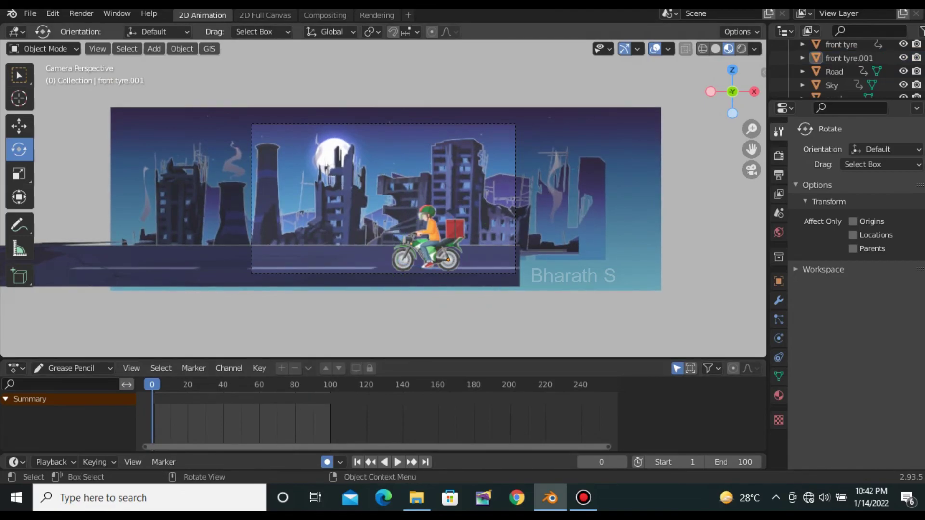
{"action": "scroll", "coordinate": [383, 198], "scroll_direction": "up", "scroll_amount": 1}
{"action": "scroll", "coordinate": [384, 198], "scroll_direction": "up", "scroll_amount": 1}
{"action": "key", "text": "space"}
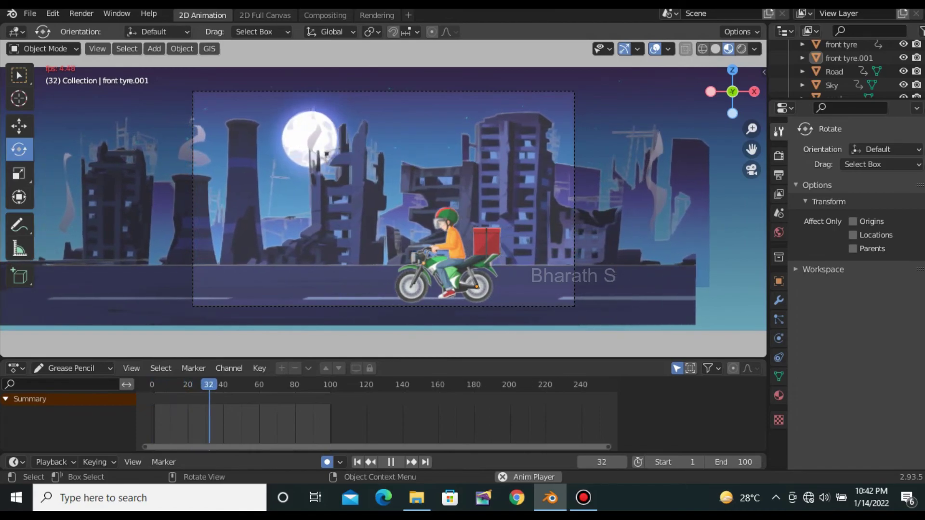
{"action": "key", "text": "space"}
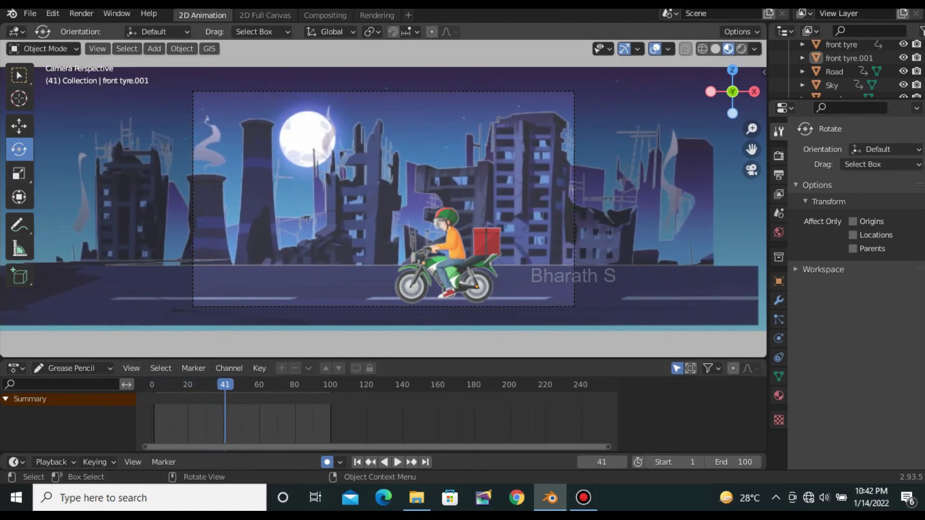
{"action": "key", "text": "space"}
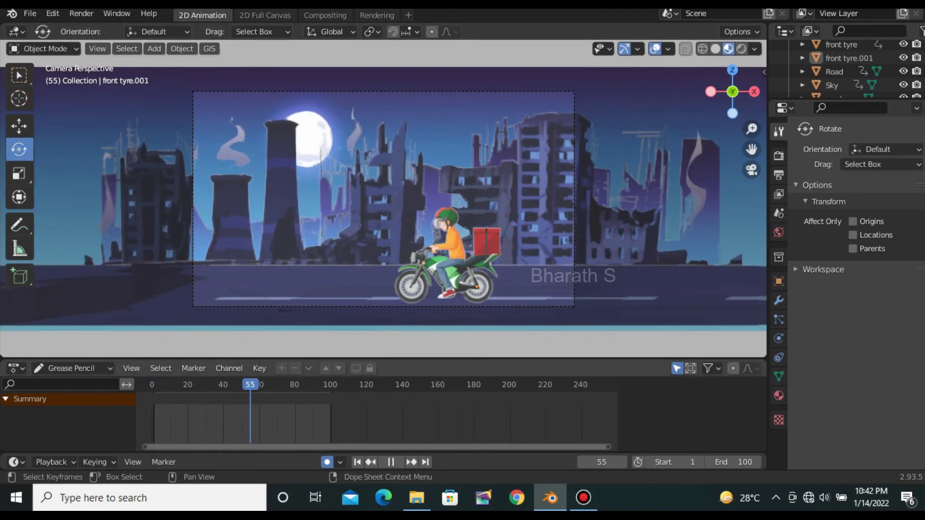